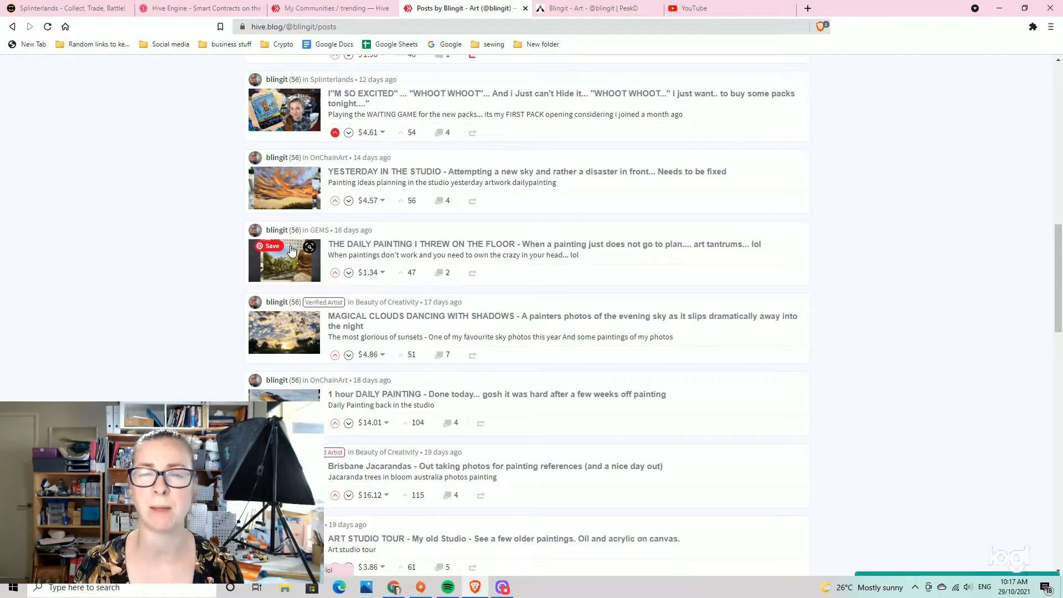
Find the "STILL LIFE - mini Daily Paintings from Earlier this year" post in the profile's post list, view its paintings and return to the list
scroll(291, 251, down, 2)
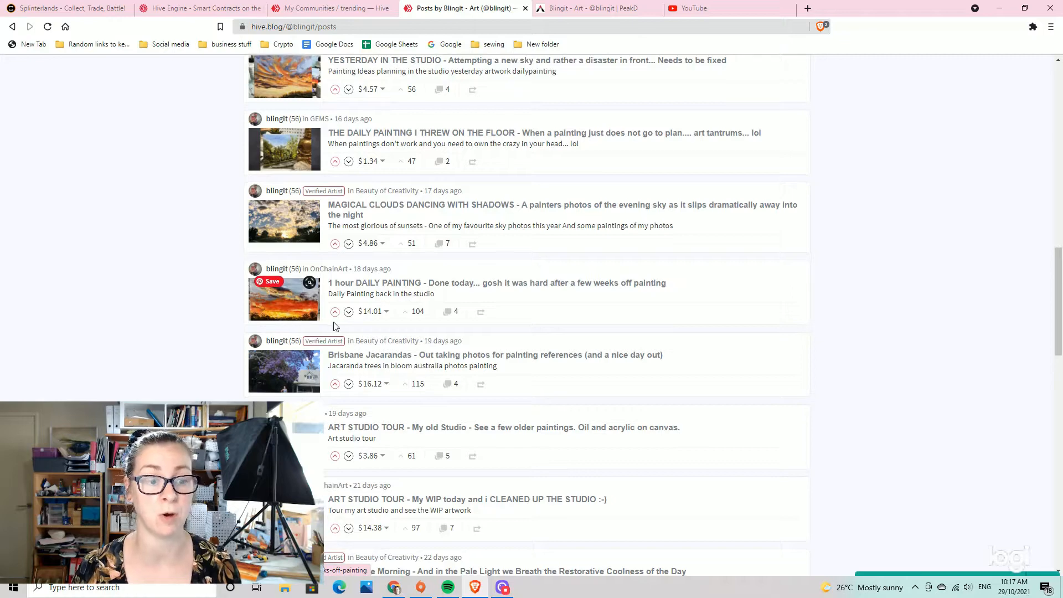
scroll(334, 325, down, 3)
scroll(285, 375, down, 1)
scroll(285, 375, down, 8)
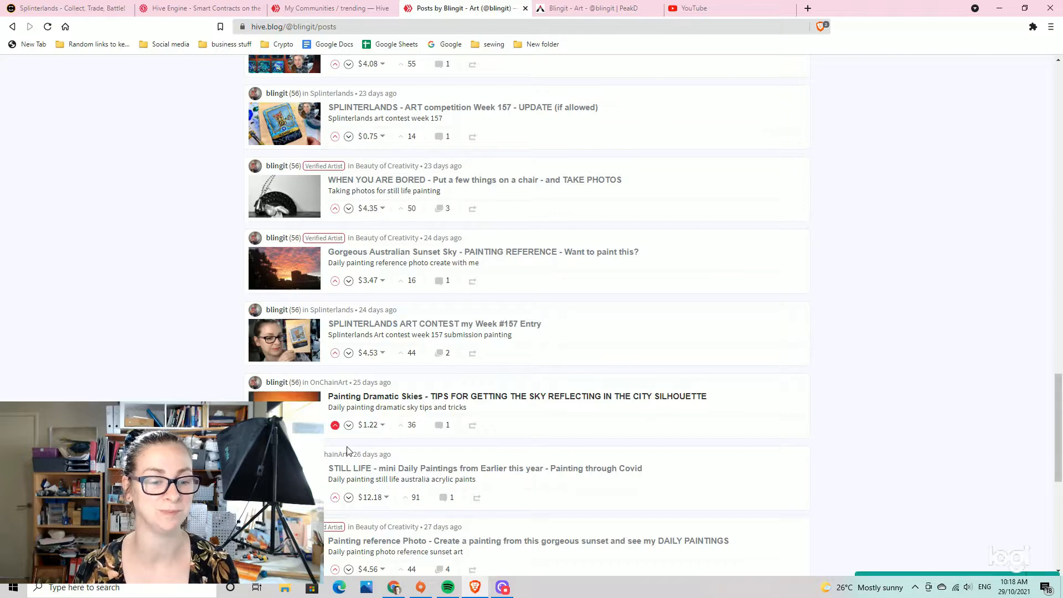
scroll(332, 487, down, 2)
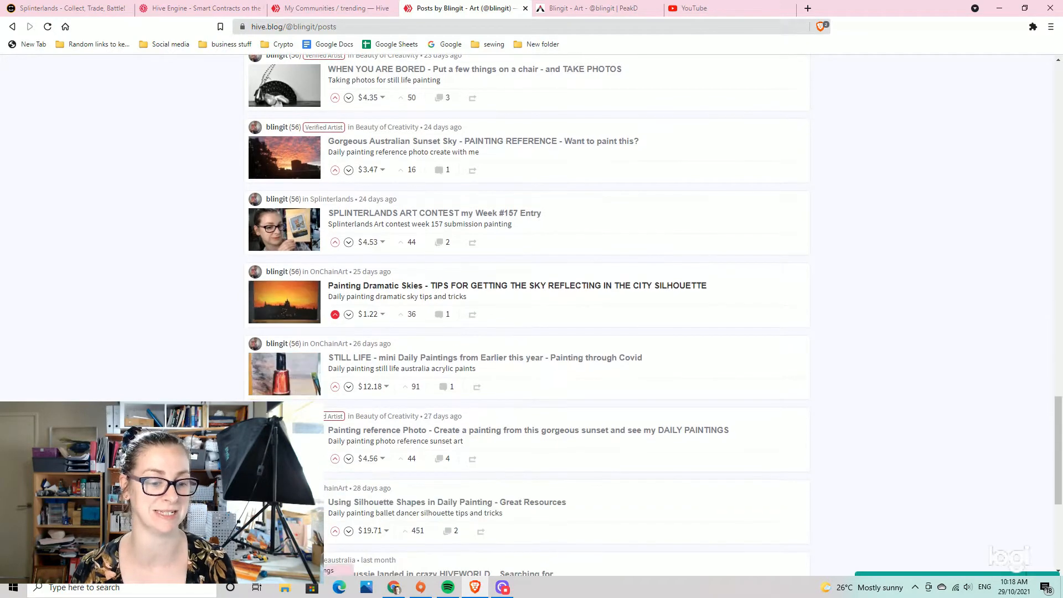
click(289, 381)
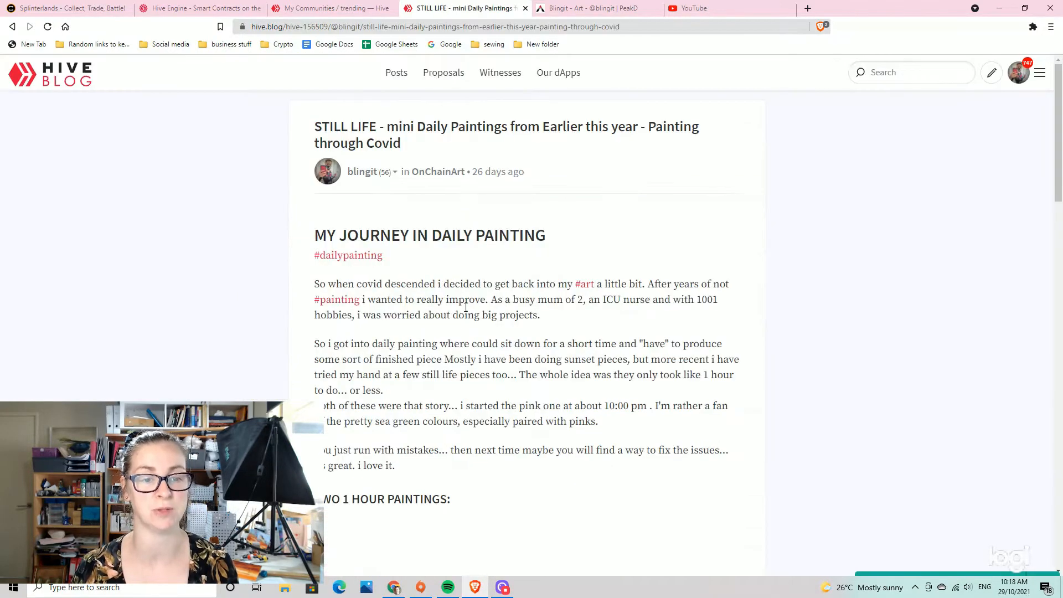
scroll(526, 352, down, 10)
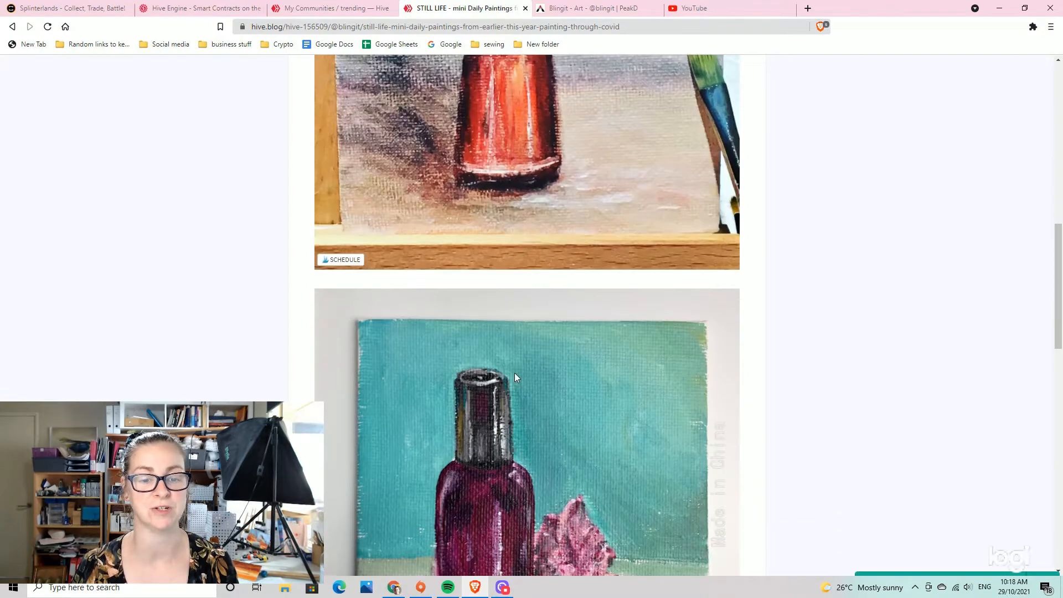
scroll(537, 204, up, 5)
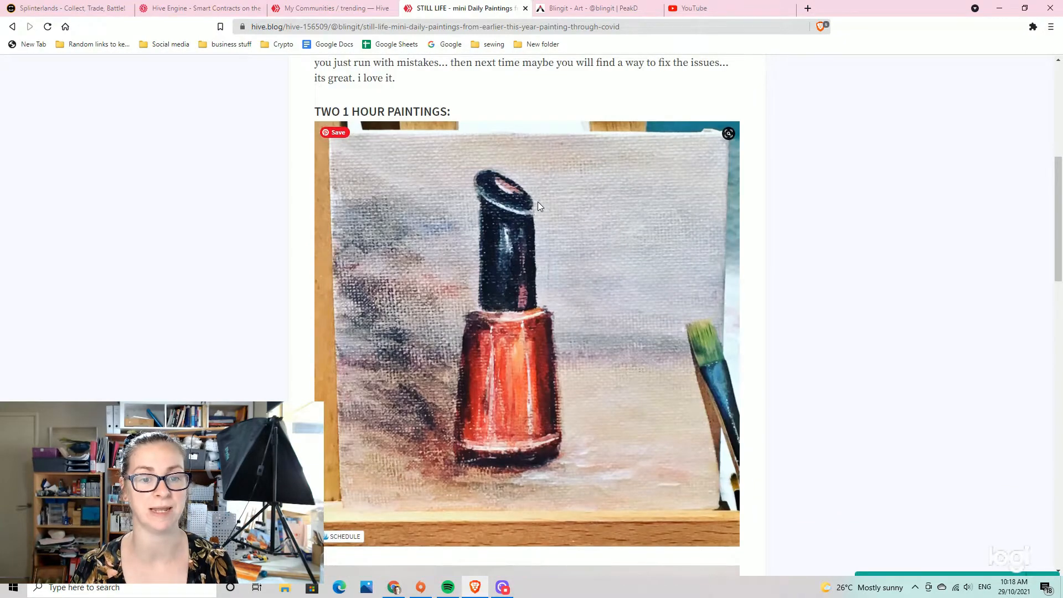
click(13, 27)
Check the author and curator payout breakdown of the post "Creating Pears - Old Studio Oil on wooden panels"
scroll(489, 388, up, 10)
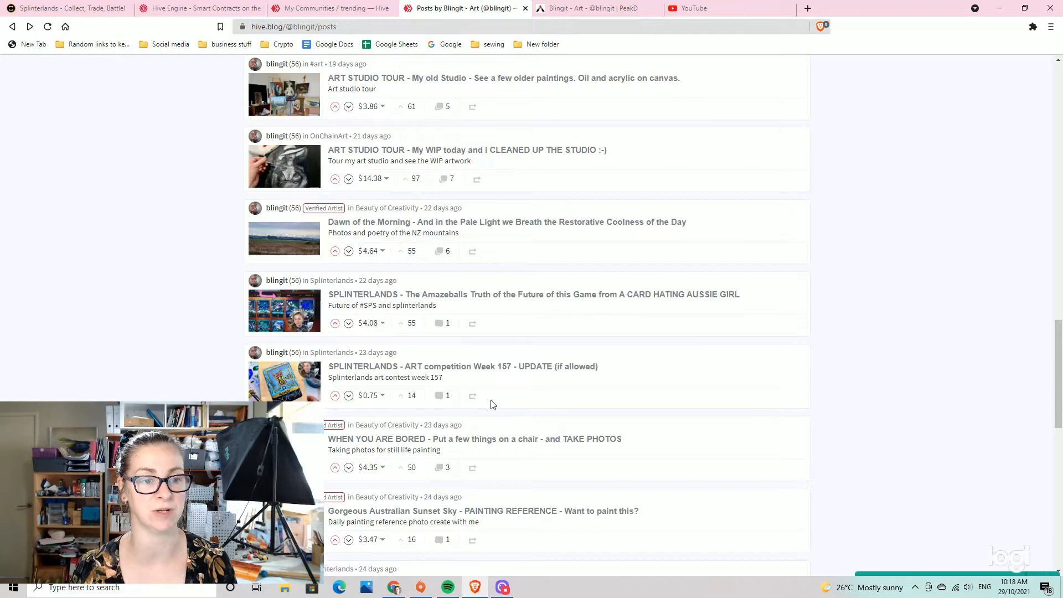
scroll(490, 404, up, 15)
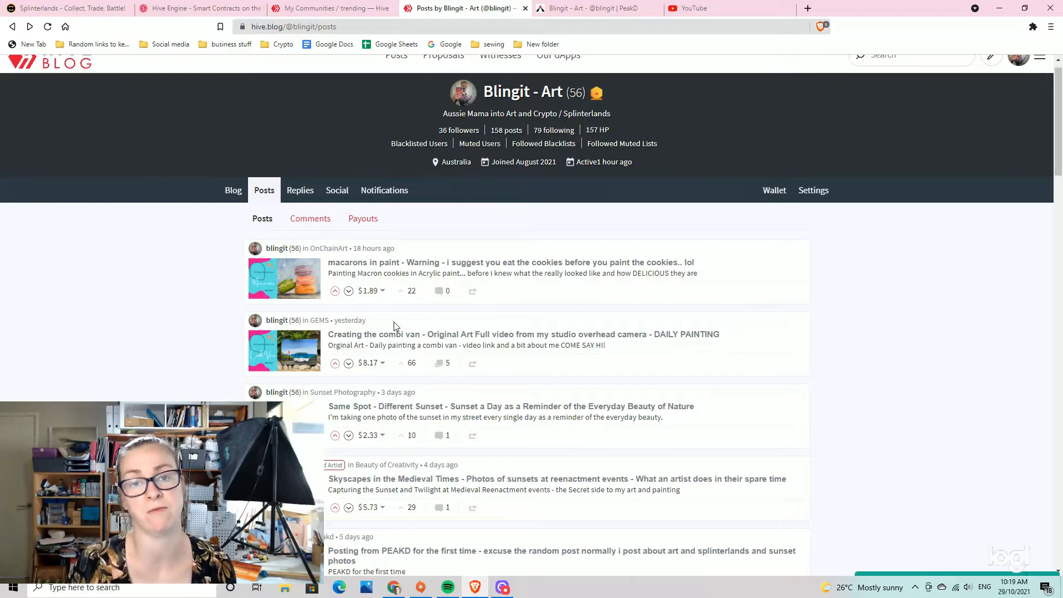
scroll(397, 327, down, 5)
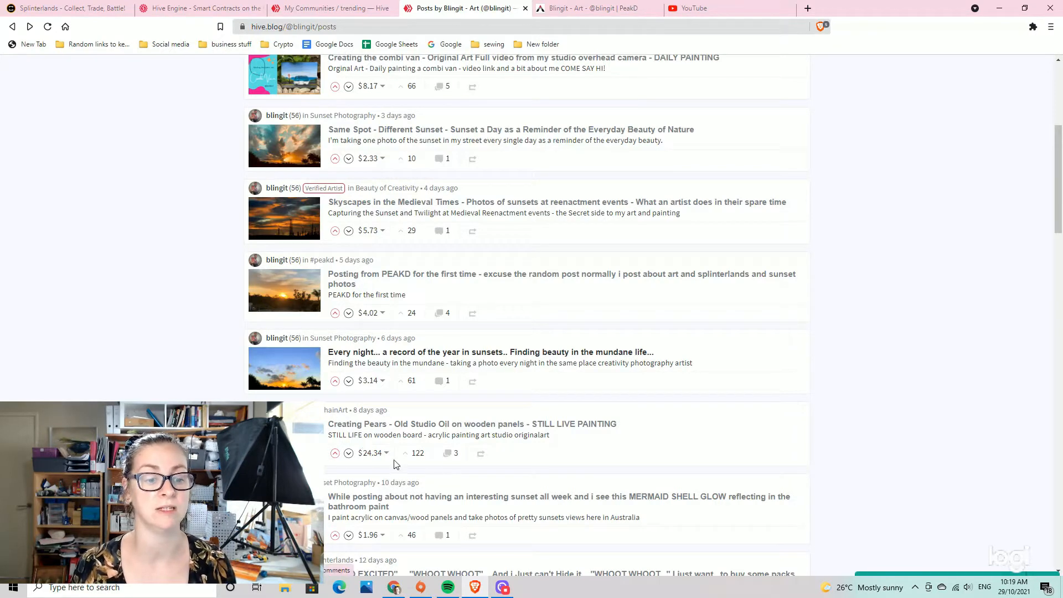
click(371, 455)
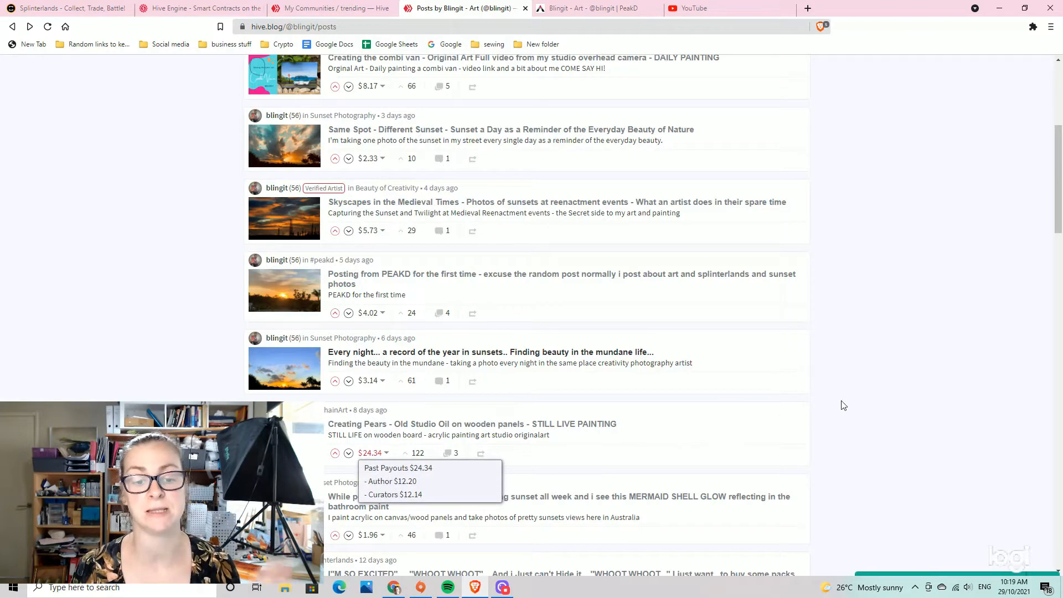
click(856, 403)
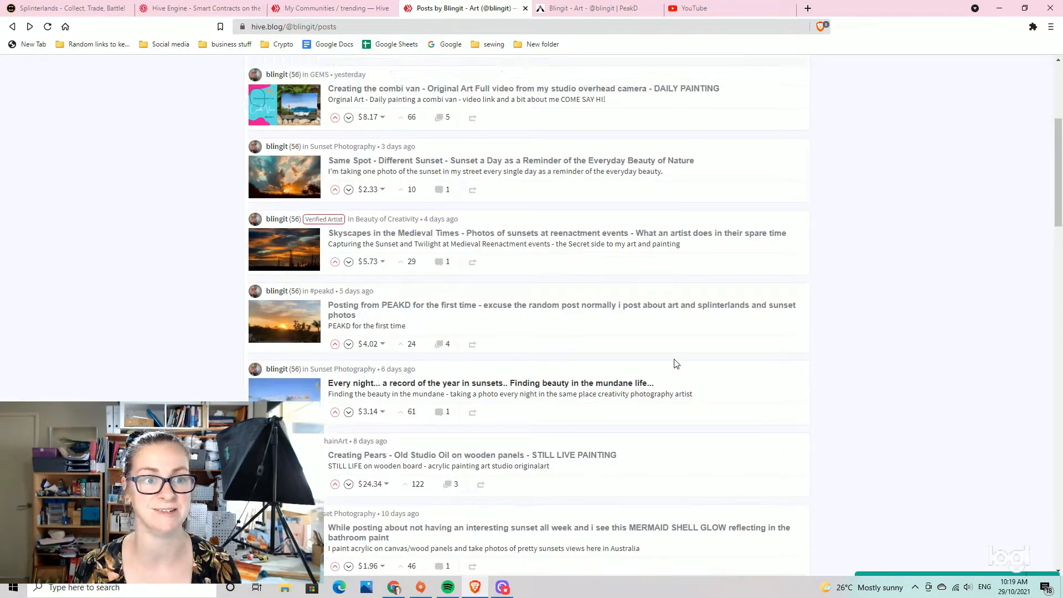
scroll(688, 373, up, 4)
Open the wallet from the Blingit - Art profile and review its balances
click(327, 8)
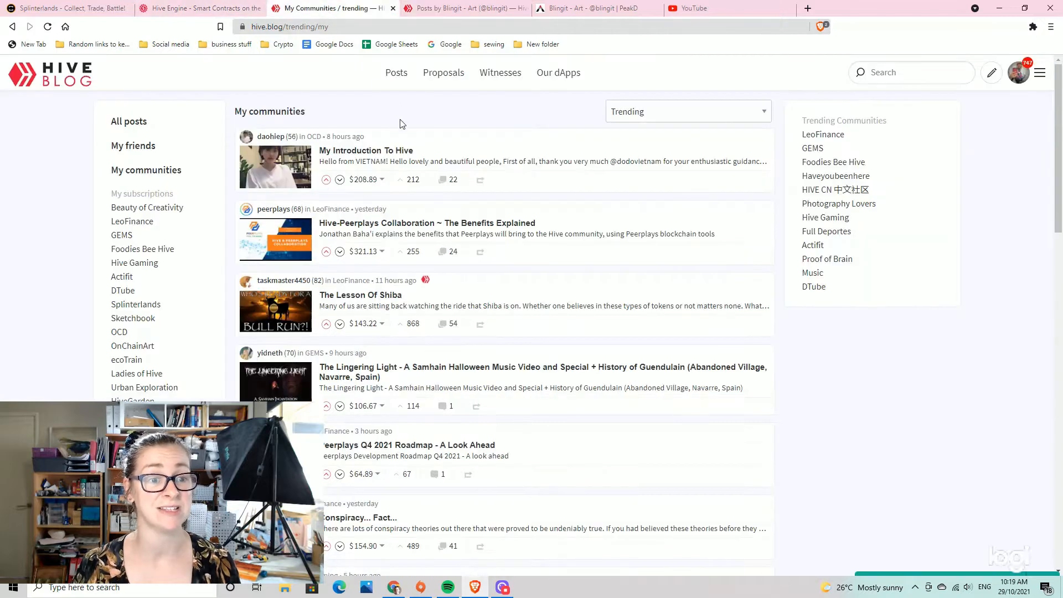
click(437, 8)
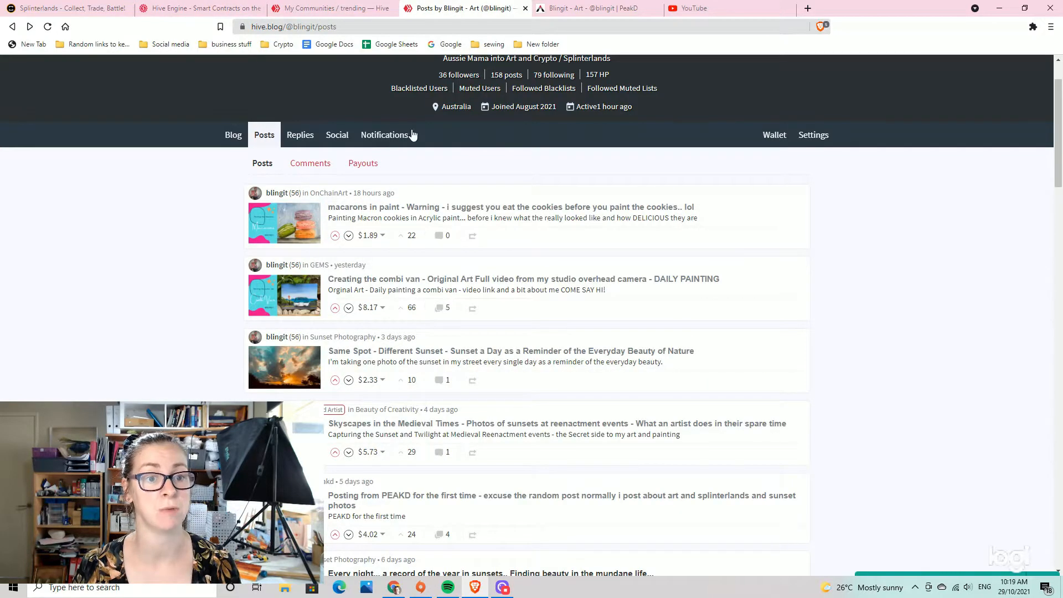
click(776, 136)
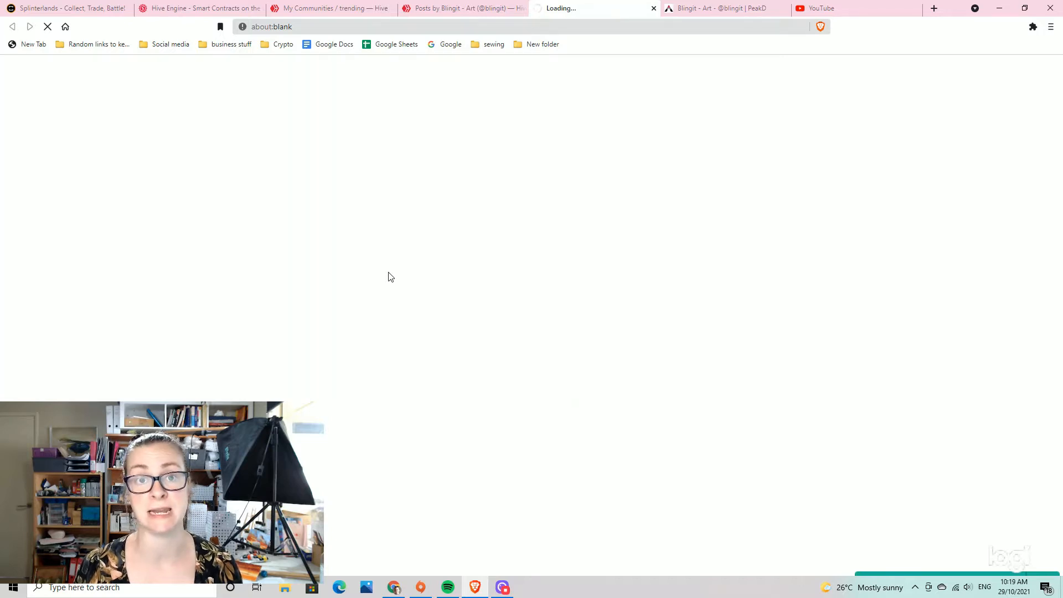
scroll(390, 278, down, 3)
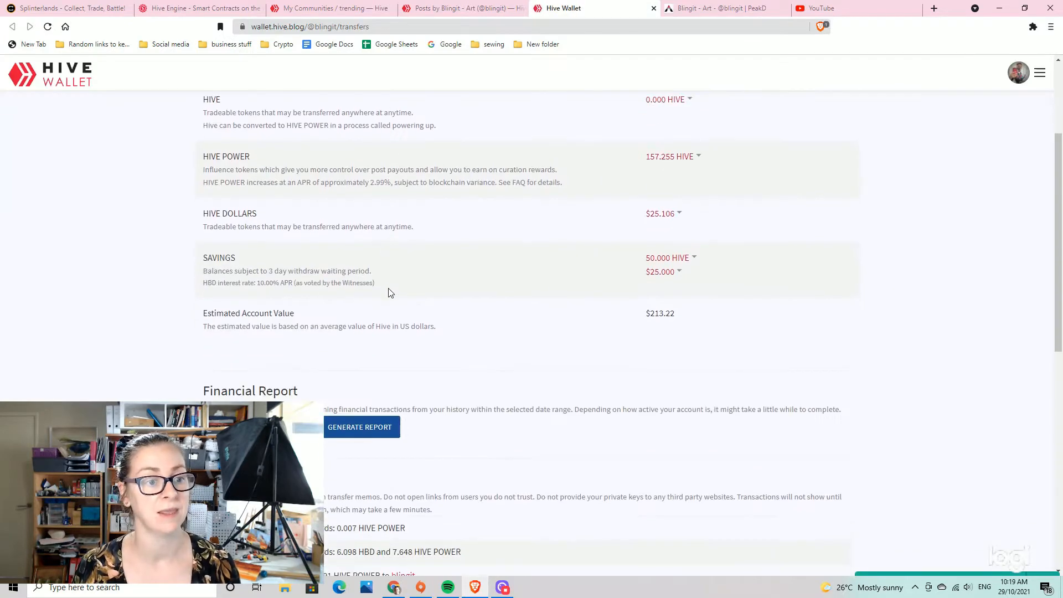
scroll(397, 290, up, 3)
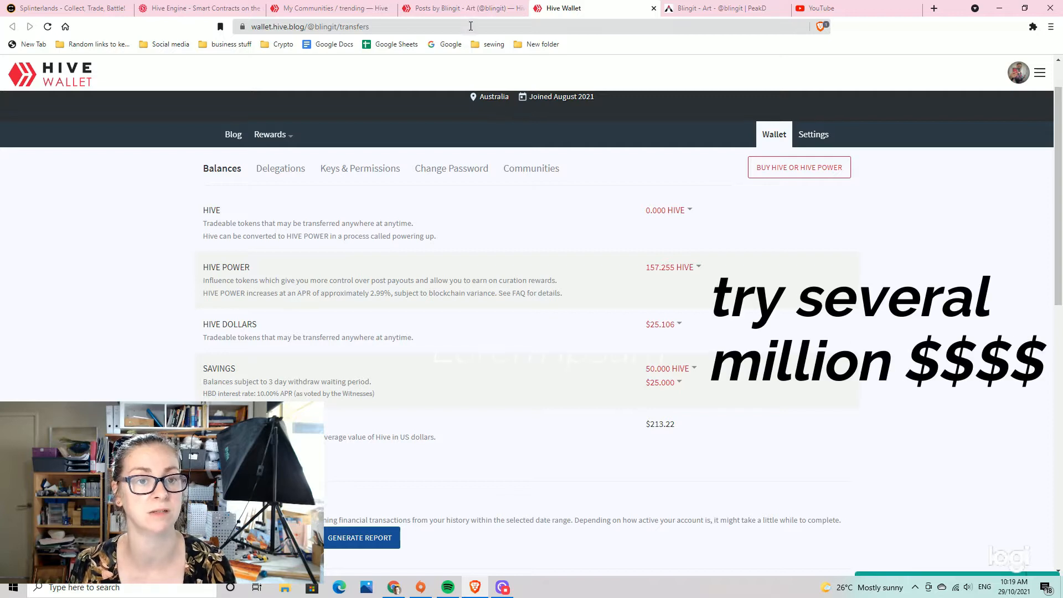
Switch to Canva and examine the Combi Van and Macarons pages of the "trial hive post" design
click(453, 9)
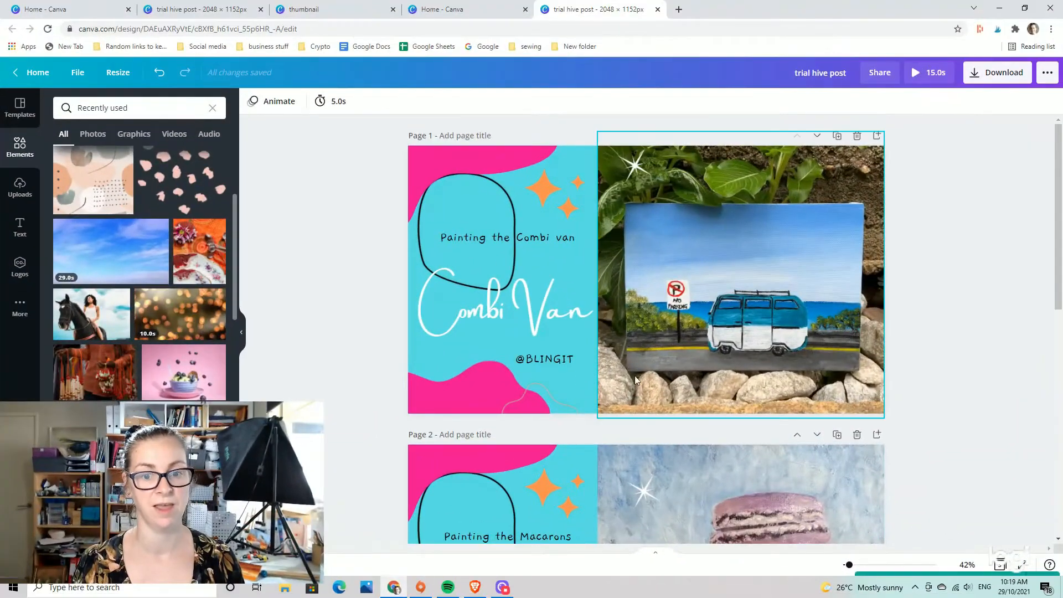
scroll(625, 224, down, 5)
scroll(617, 239, up, 5)
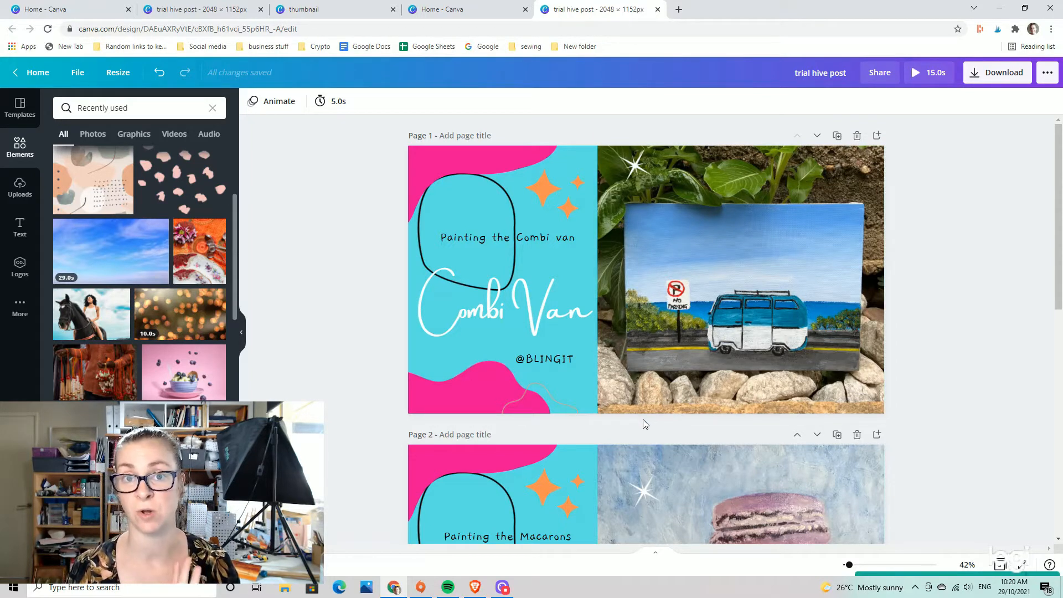
scroll(635, 404, down, 4)
scroll(632, 399, up, 4)
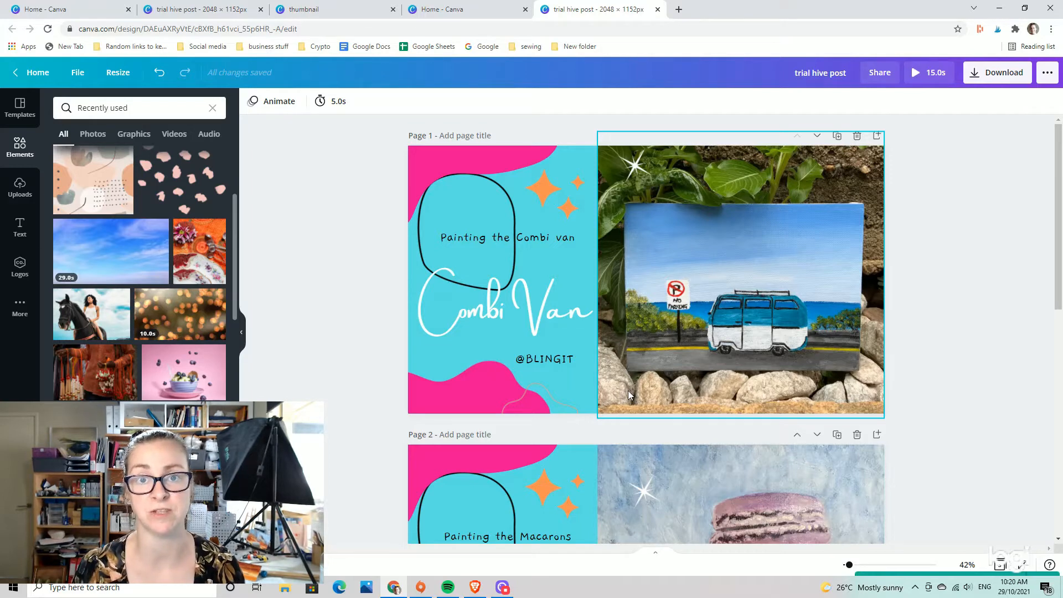
scroll(628, 394, down, 4)
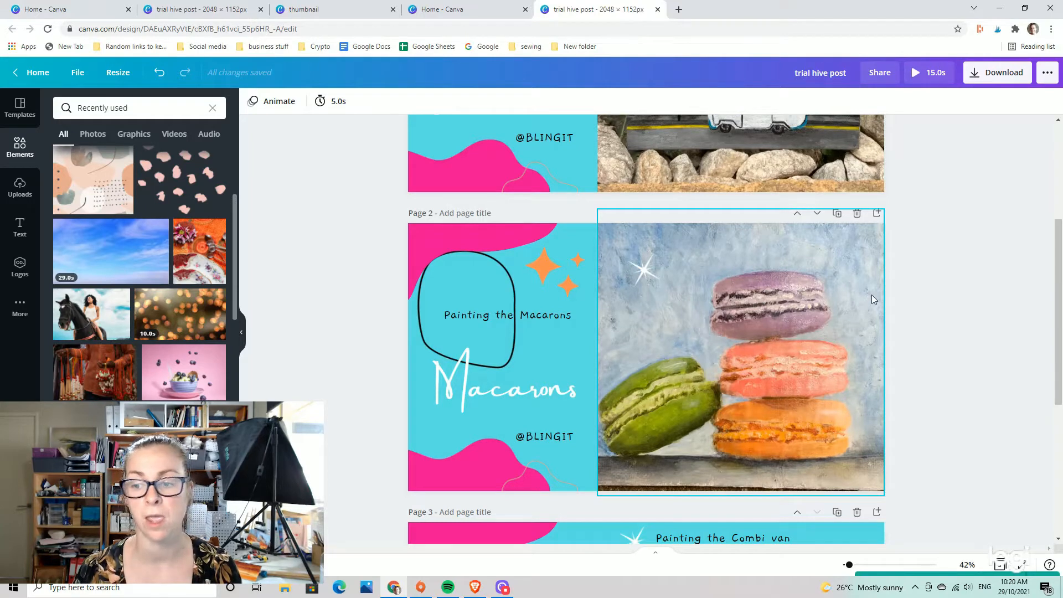
scroll(773, 316, up, 4)
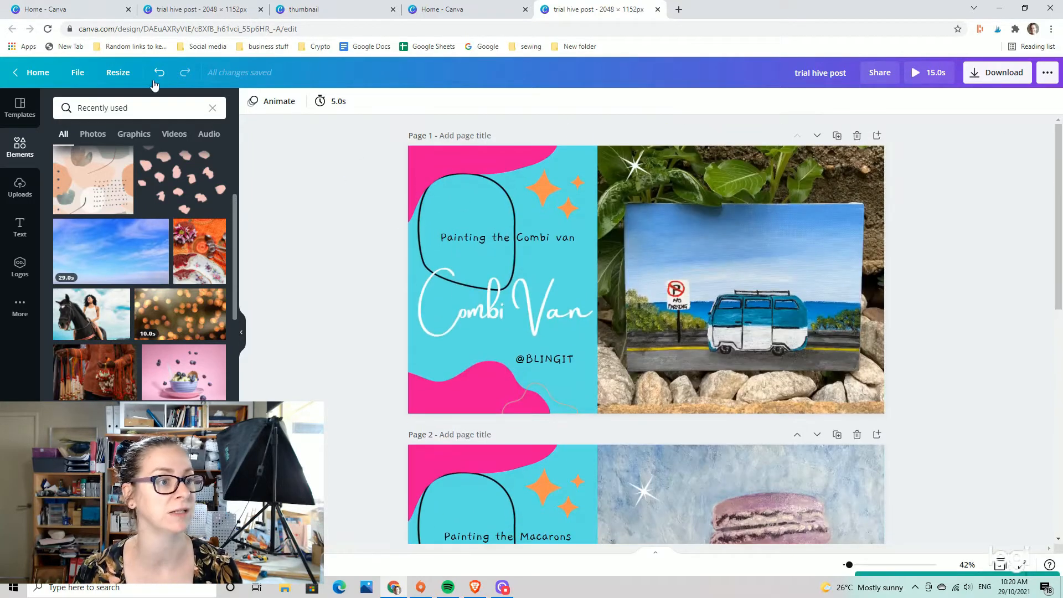
Browse the popular social media templates on the Canva home page and create a blank YouTube Thumbnail design
click(451, 10)
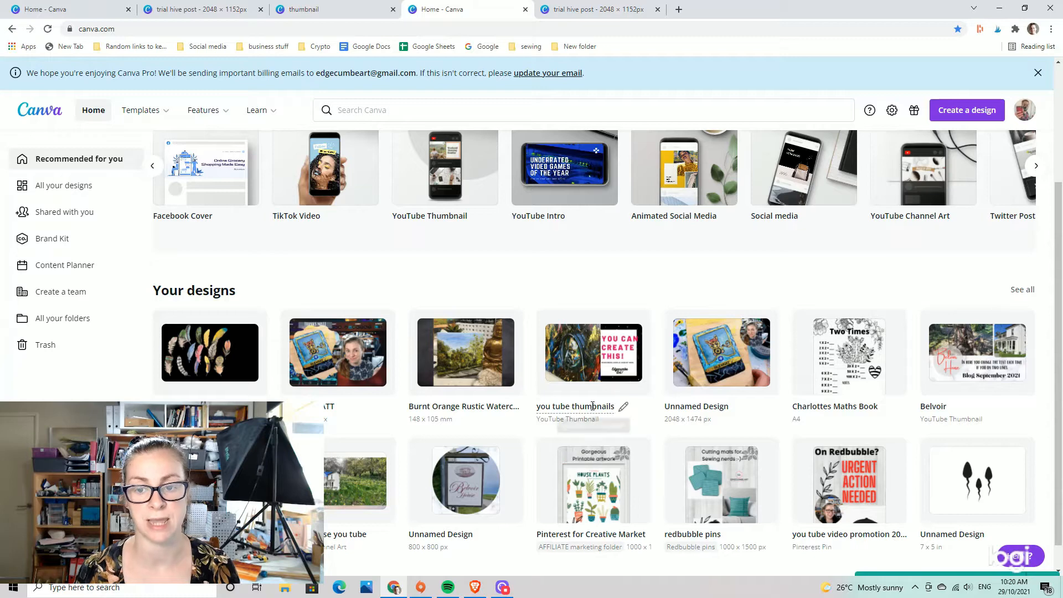
scroll(454, 98, up, 3)
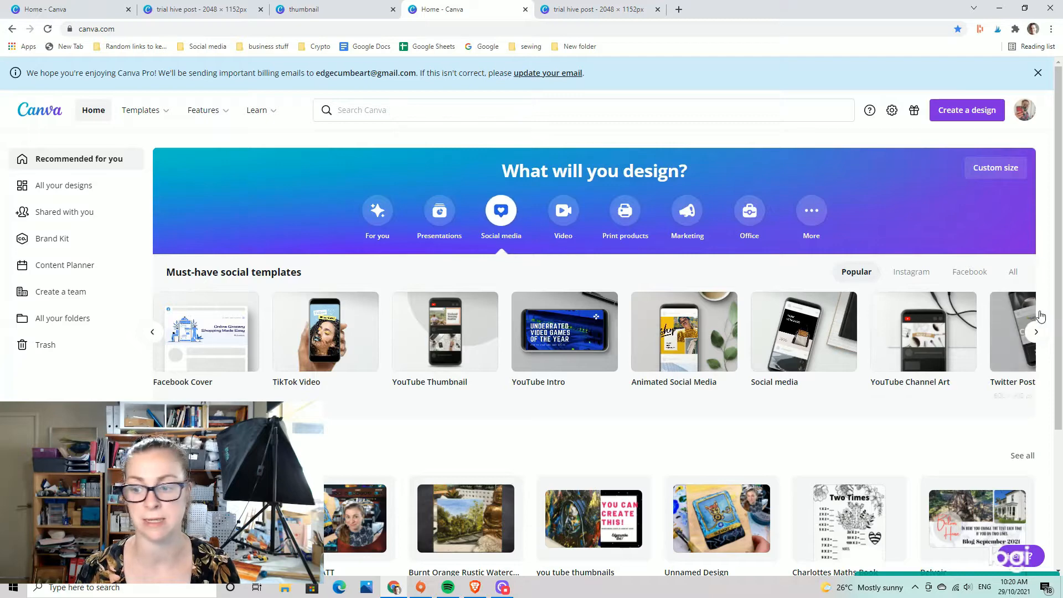
click(1037, 333)
click(1038, 334)
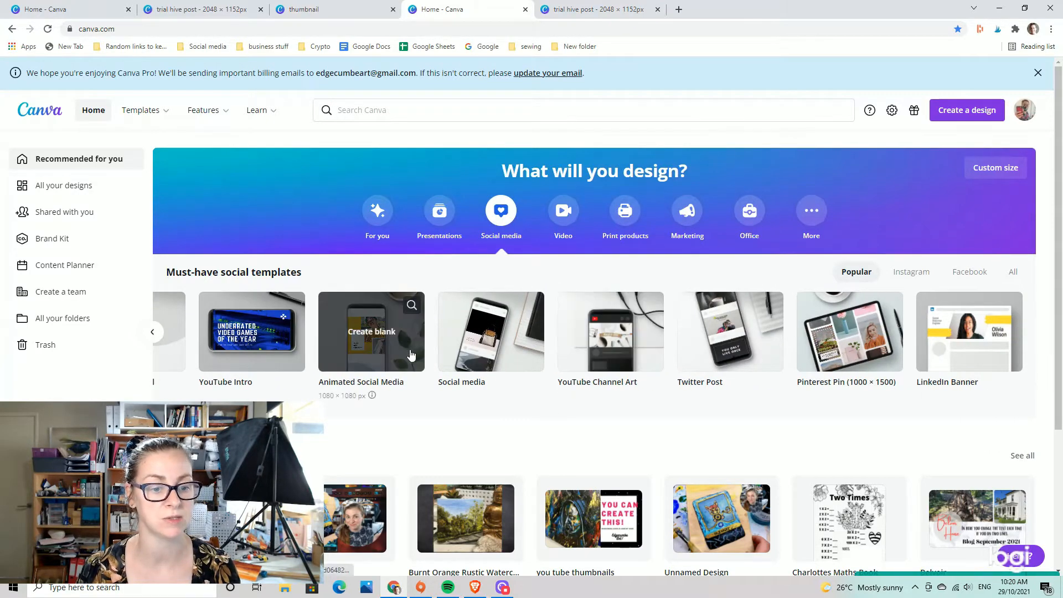
click(154, 334)
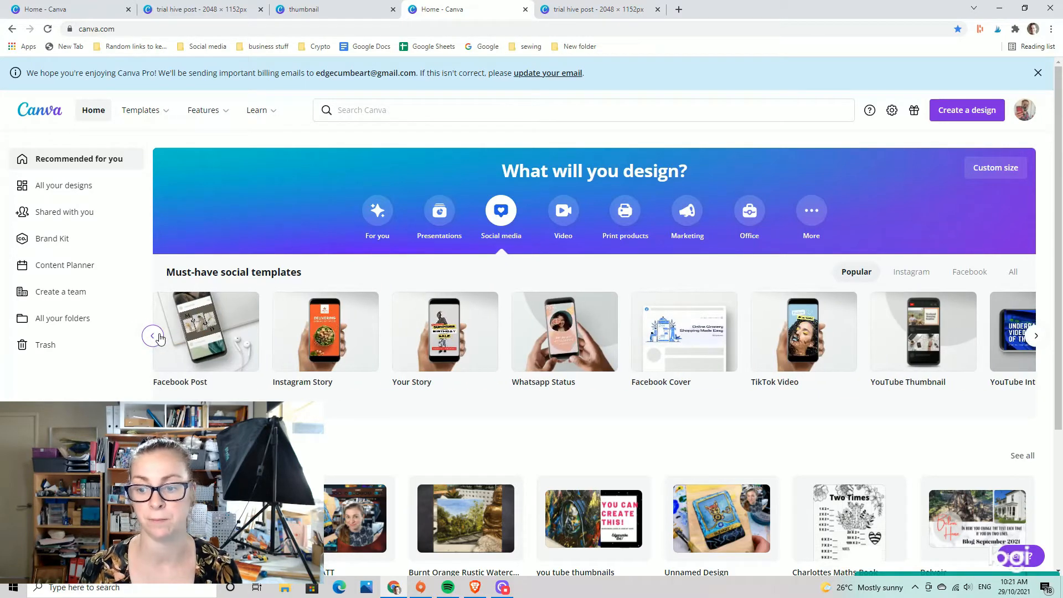
click(919, 349)
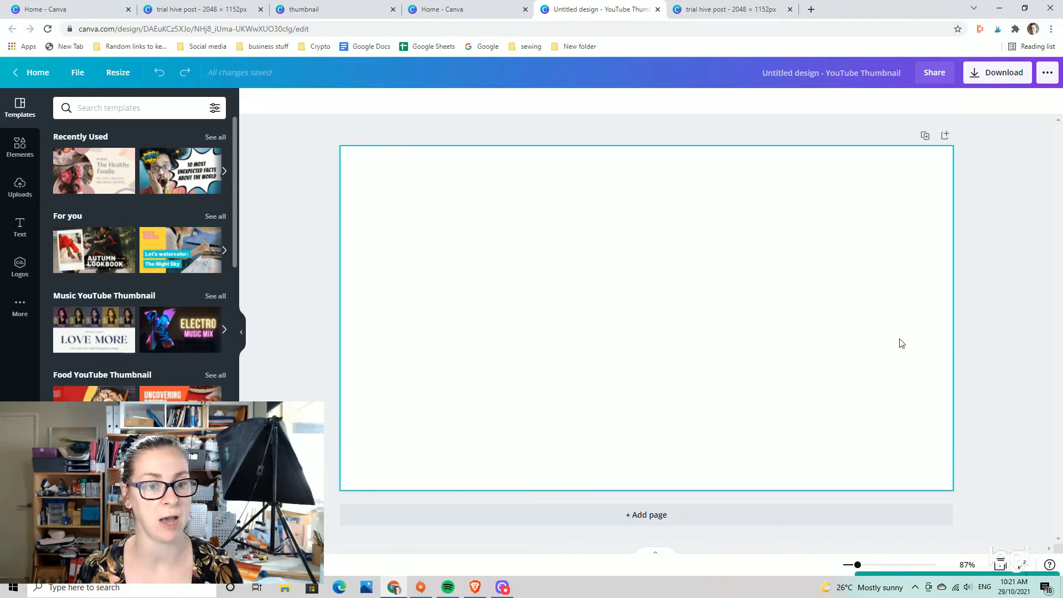
Name the new YouTube thumbnail design "video tester"
click(812, 72)
text(video tester)
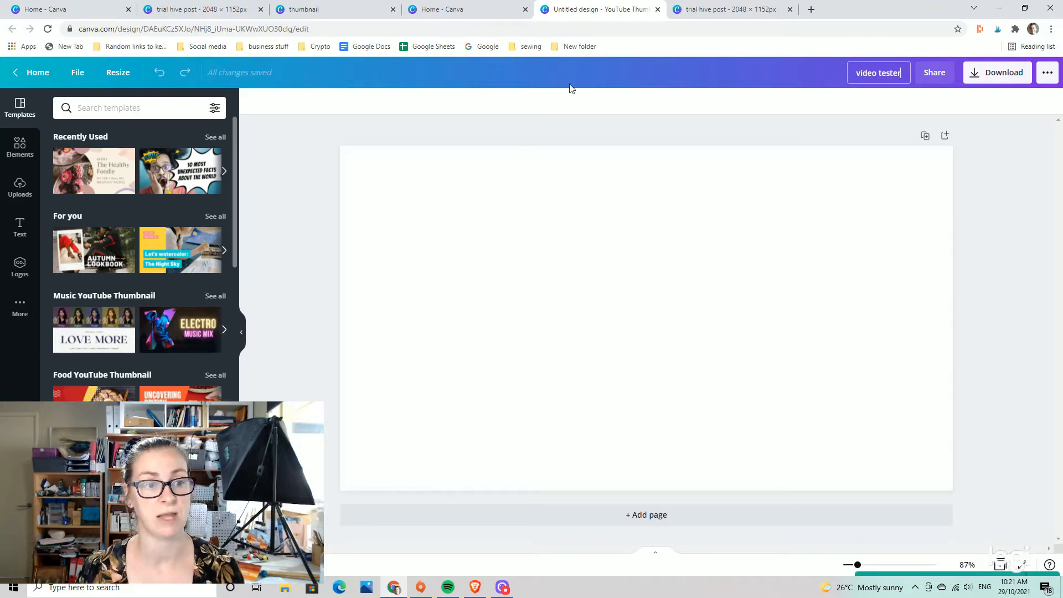
click(534, 129)
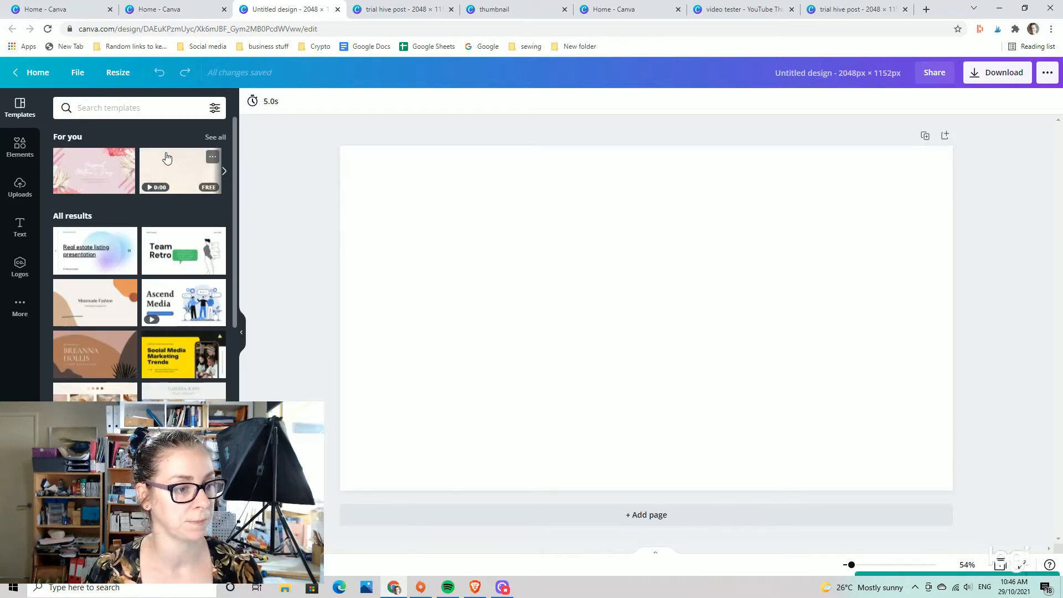
Search the templates for "brown coffee", apply the Fauget Cafe template to the blank 2048 × 1152 px design, and clear the search
click(130, 108)
text(brow)
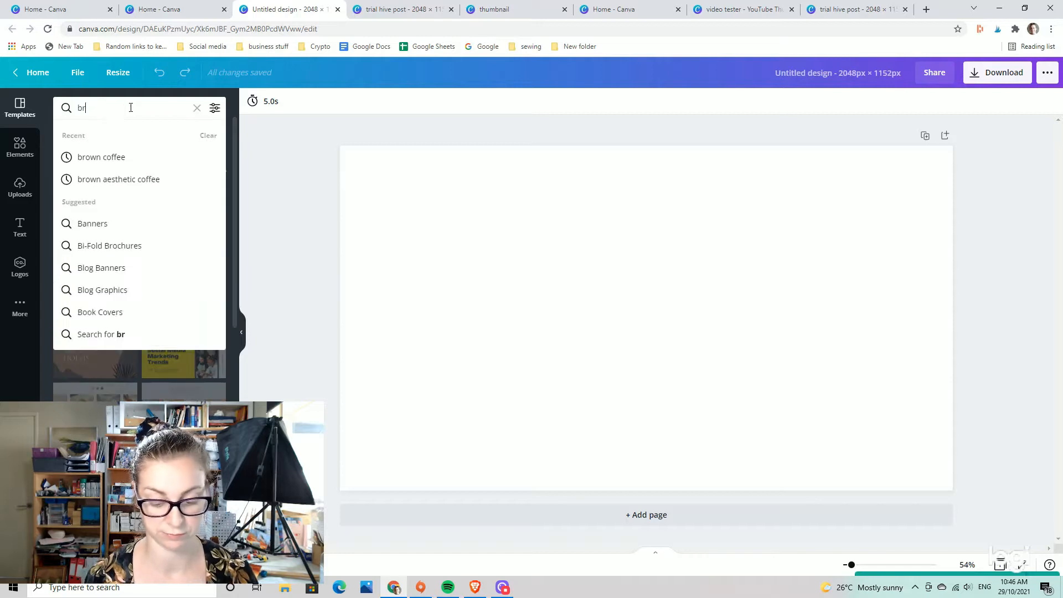
click(114, 160)
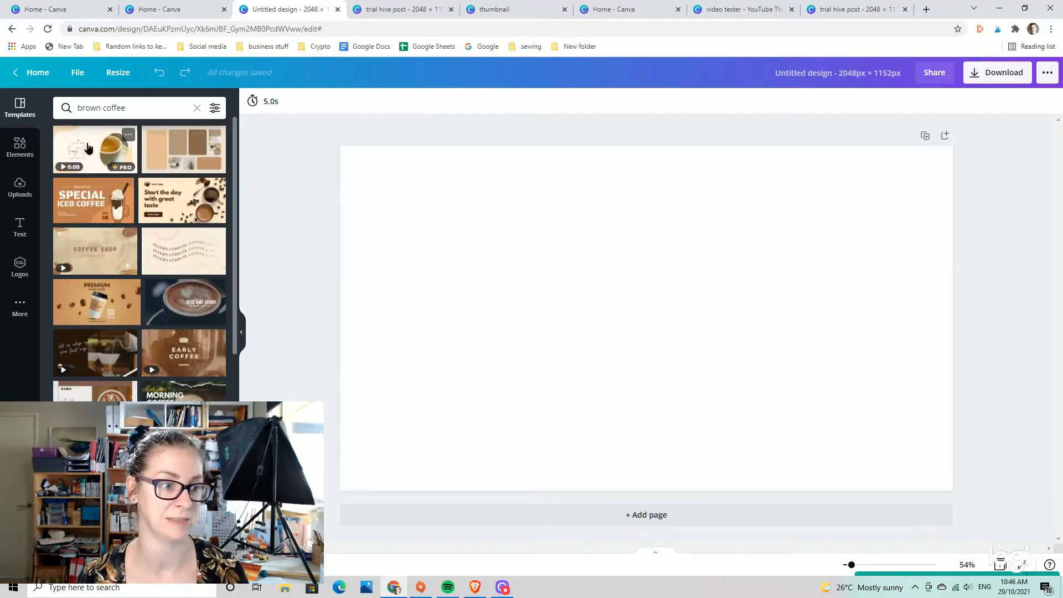
click(87, 148)
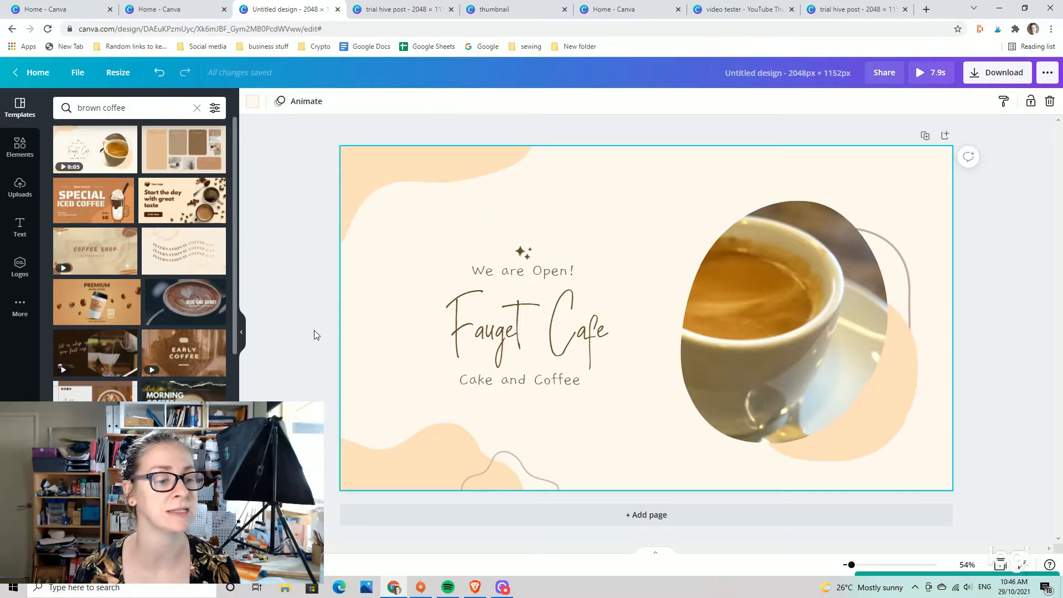
click(197, 109)
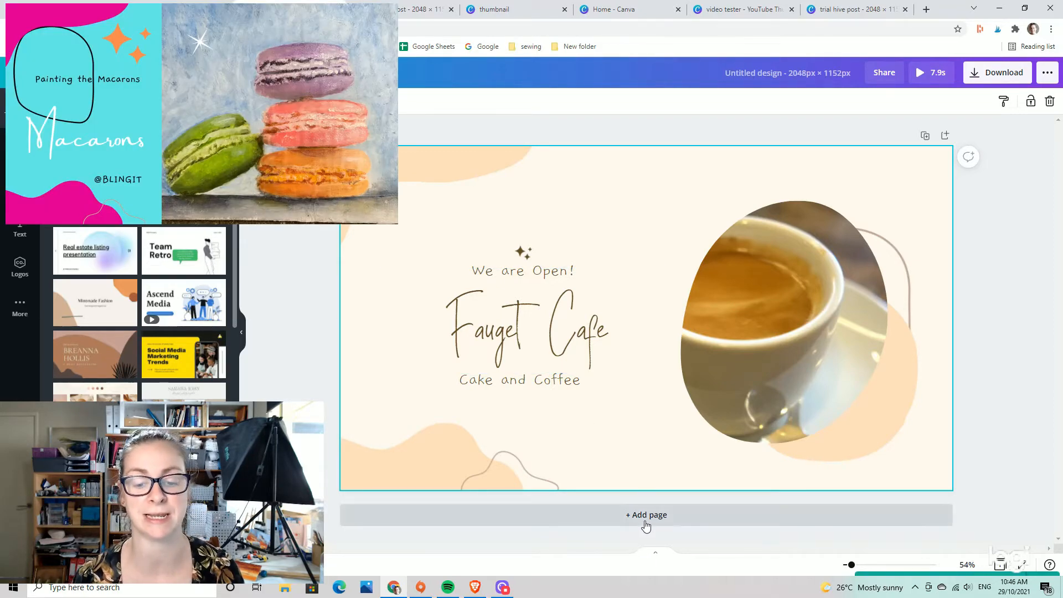
Add a new page below the Fauget Cafe page and duplicate the Fauget Cafe page
click(648, 515)
scroll(825, 357, up, 5)
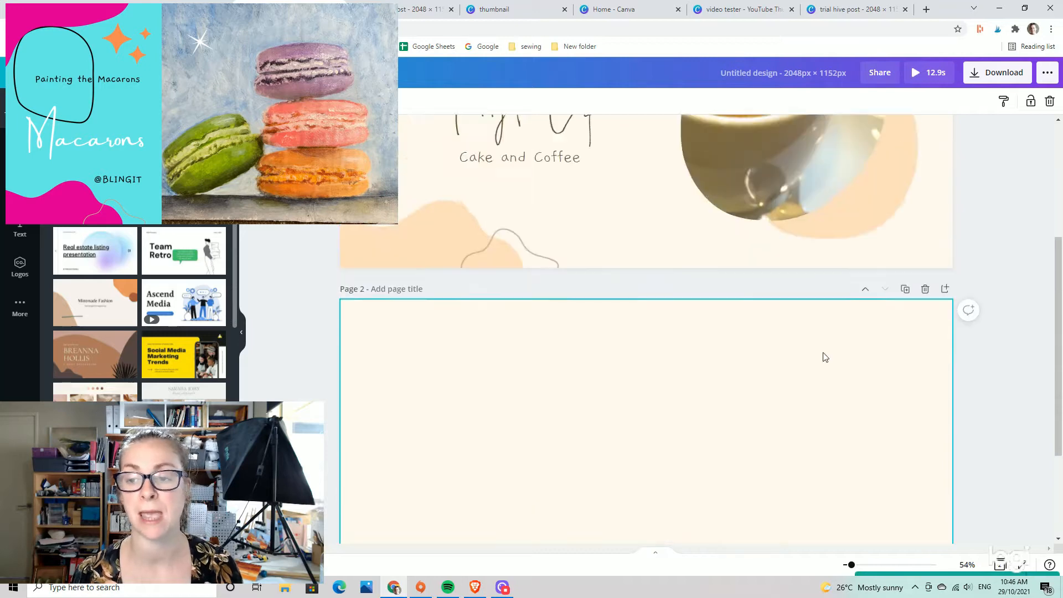
scroll(835, 287, up, 1)
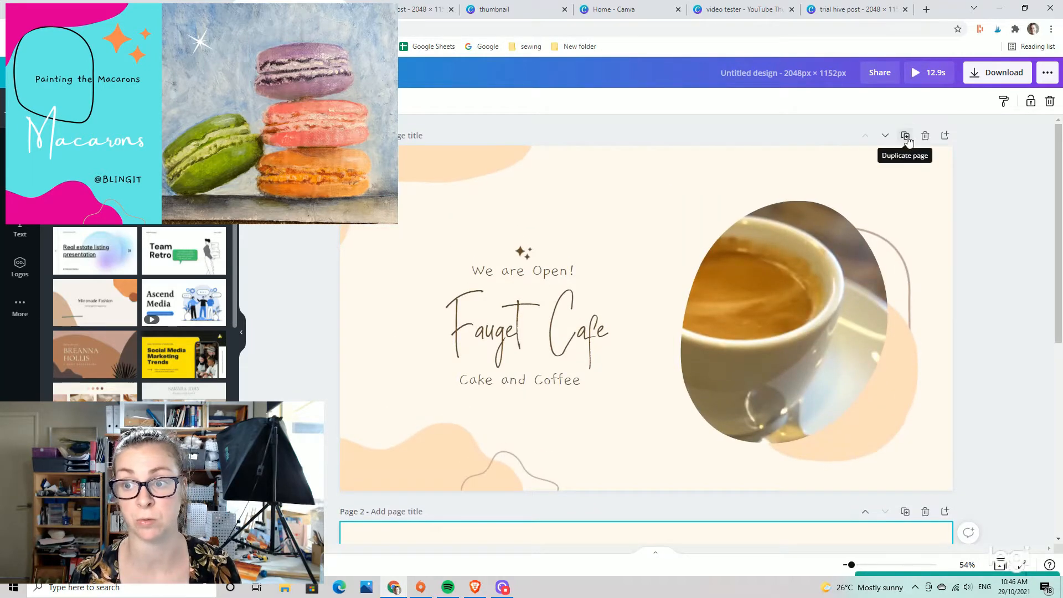
click(905, 137)
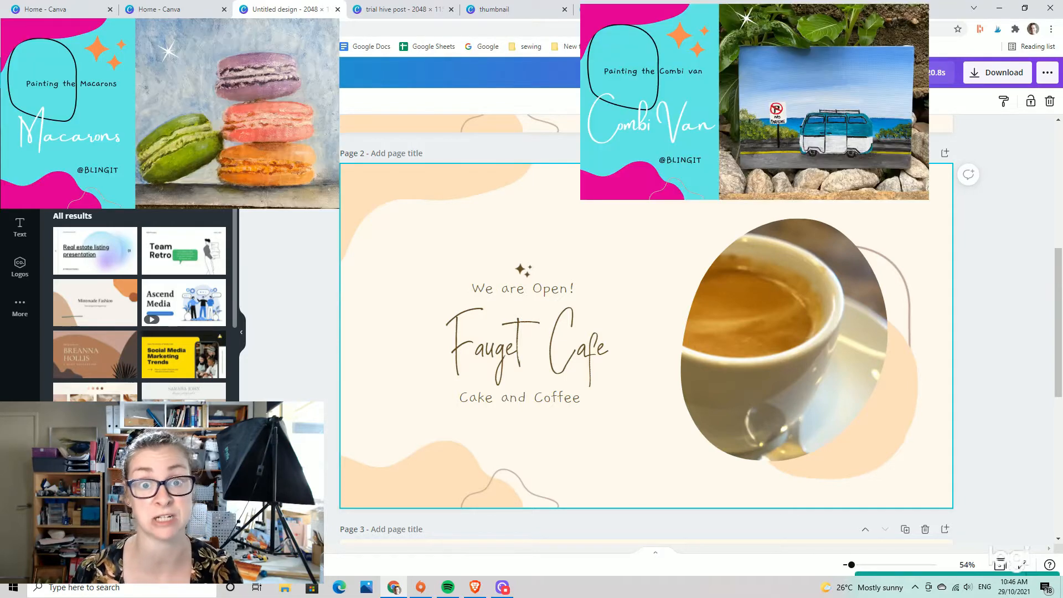
Delete the duplicated Fauget Cafe page and apply The Yard Bandits template to the blank page 2
click(924, 153)
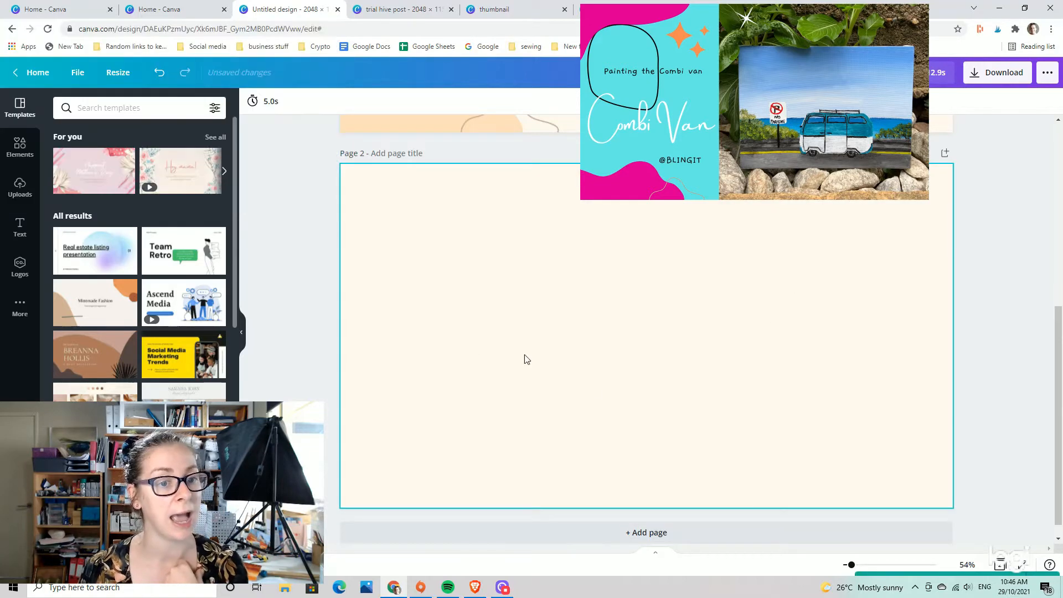
scroll(620, 371, down, 1)
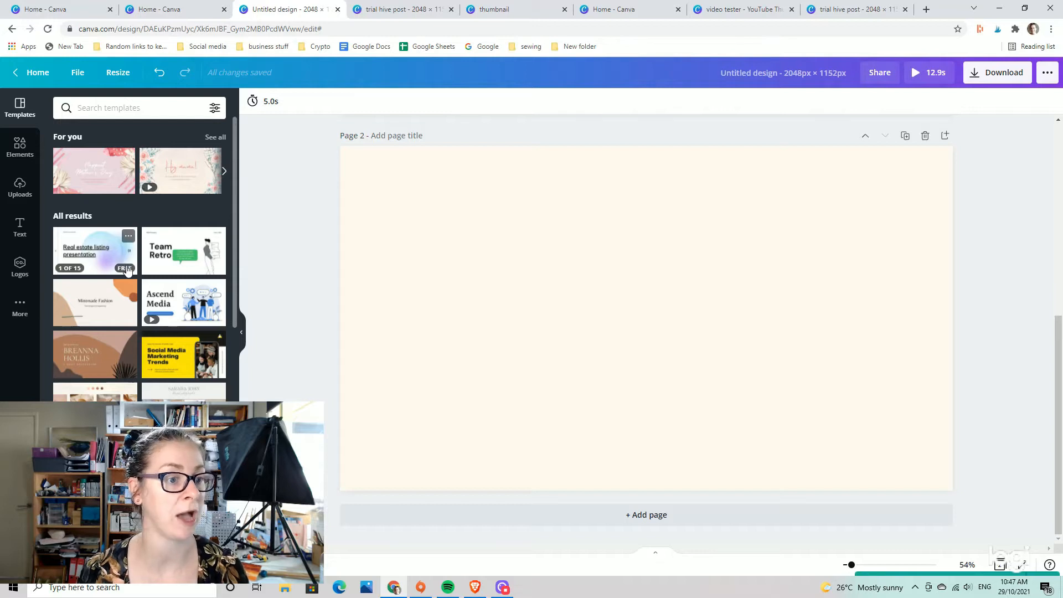
scroll(100, 270, down, 2)
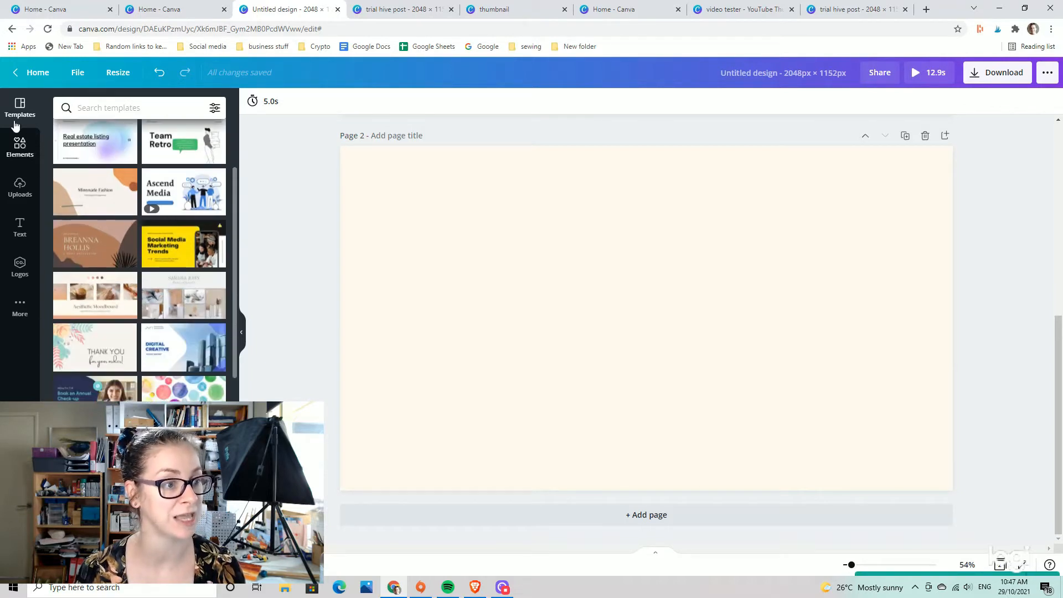
scroll(127, 250, down, 5)
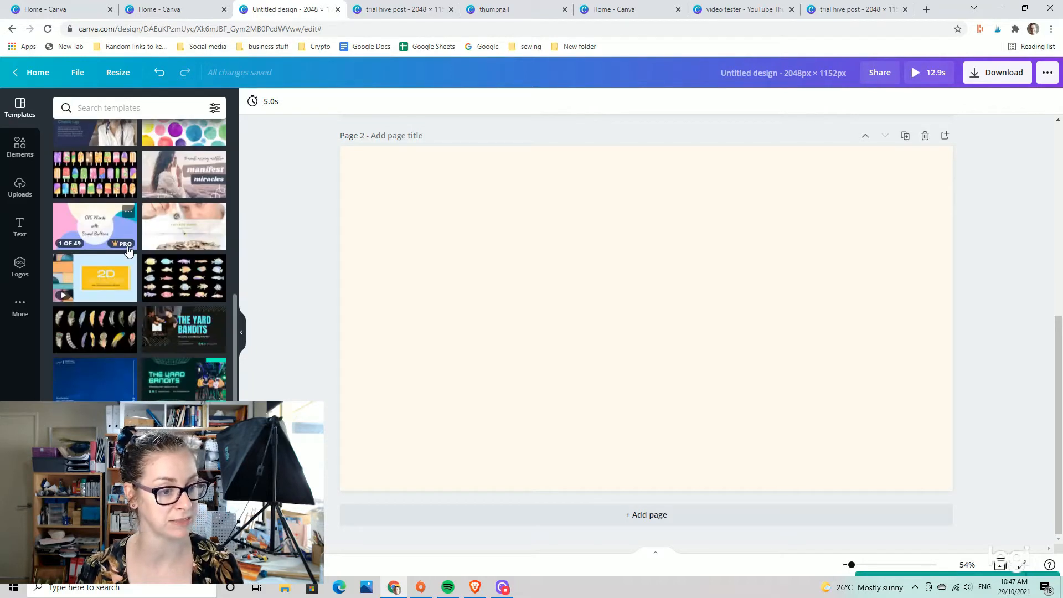
scroll(128, 250, down, 2)
click(170, 279)
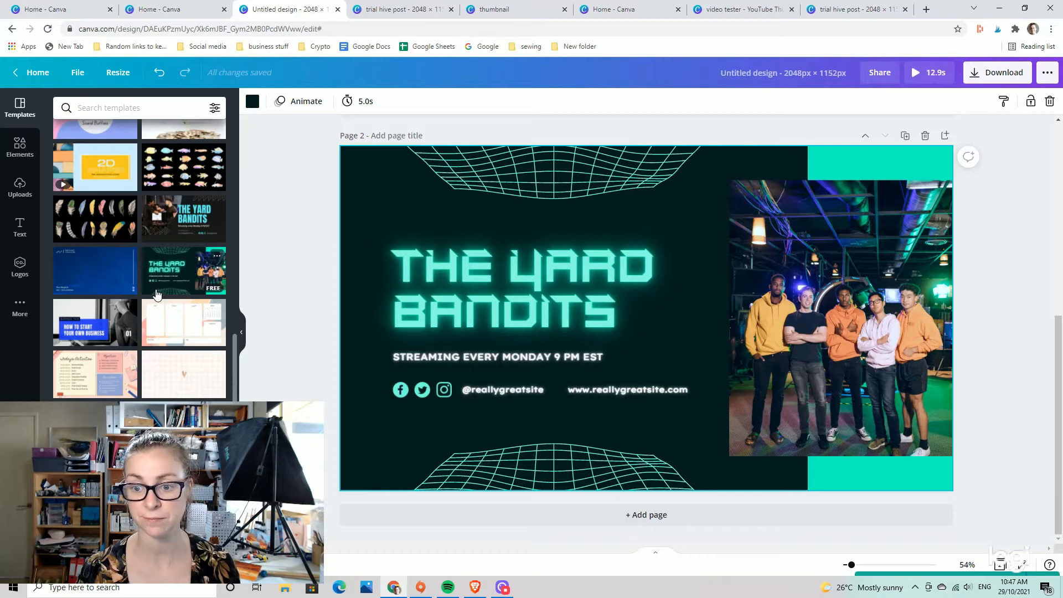
Add a third page and apply the black Sound Everywhere headphones template to it
click(633, 520)
scroll(163, 357, down, 2)
scroll(163, 357, down, 5)
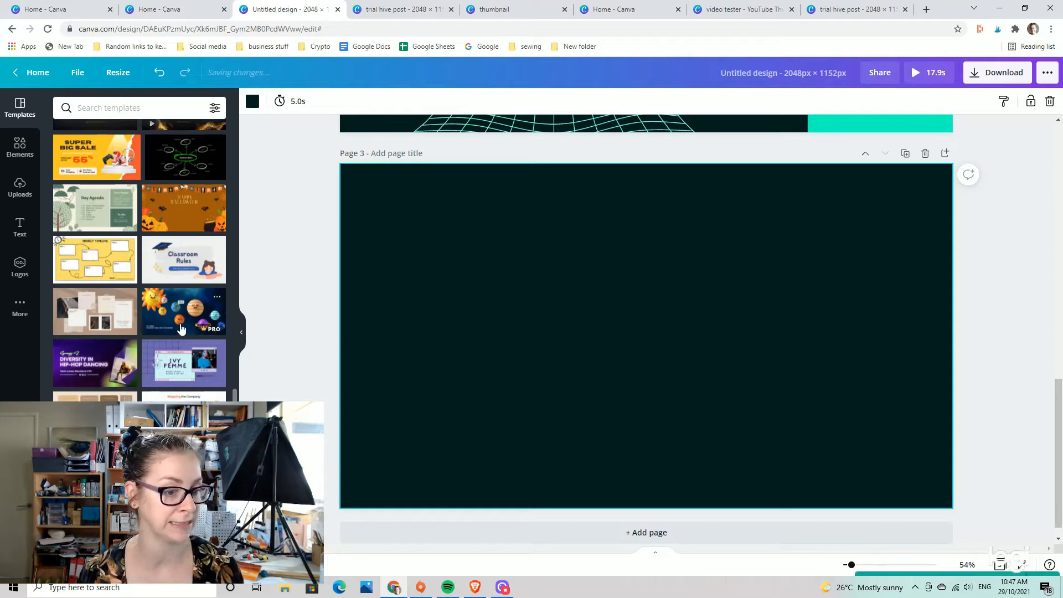
scroll(164, 357, down, 3)
scroll(148, 386, down, 1)
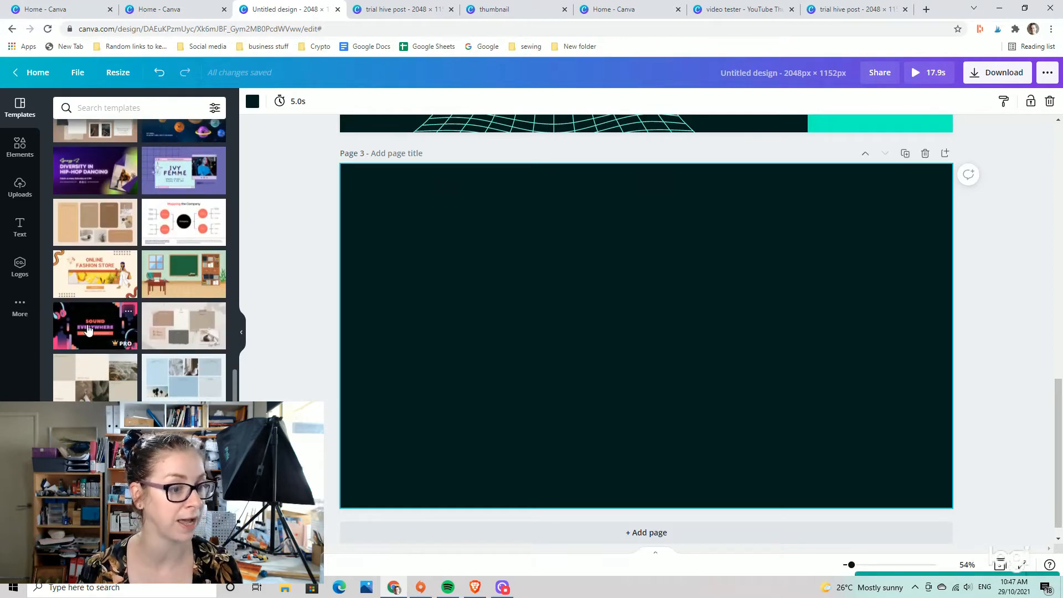
click(89, 330)
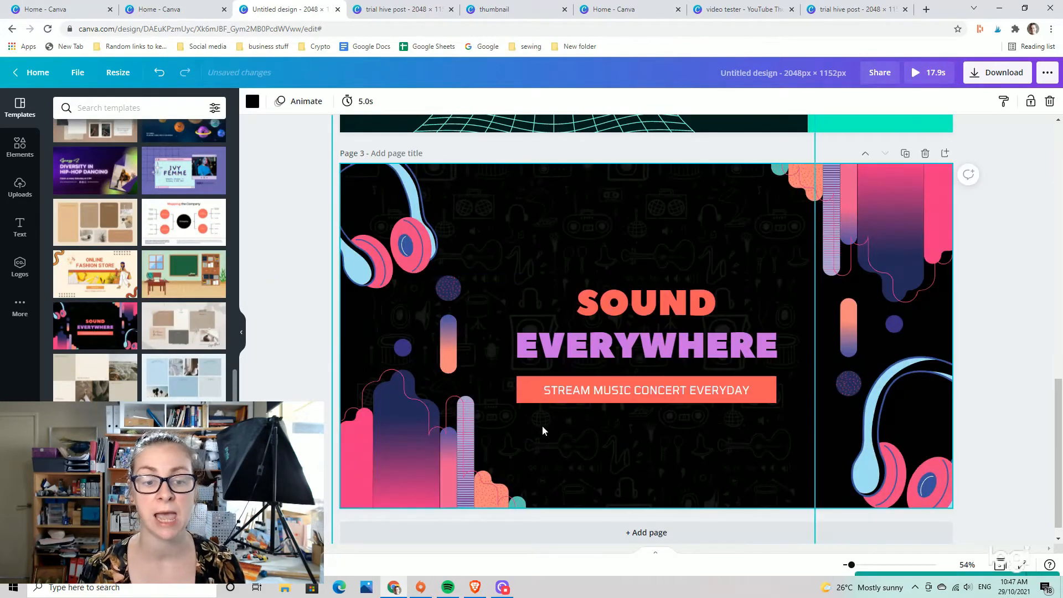
Move the SOUND and EVERYWHERE headings higher on page 3, away from the music concert banner
drag(642, 304, 627, 242)
click(645, 335)
drag(646, 336, 643, 279)
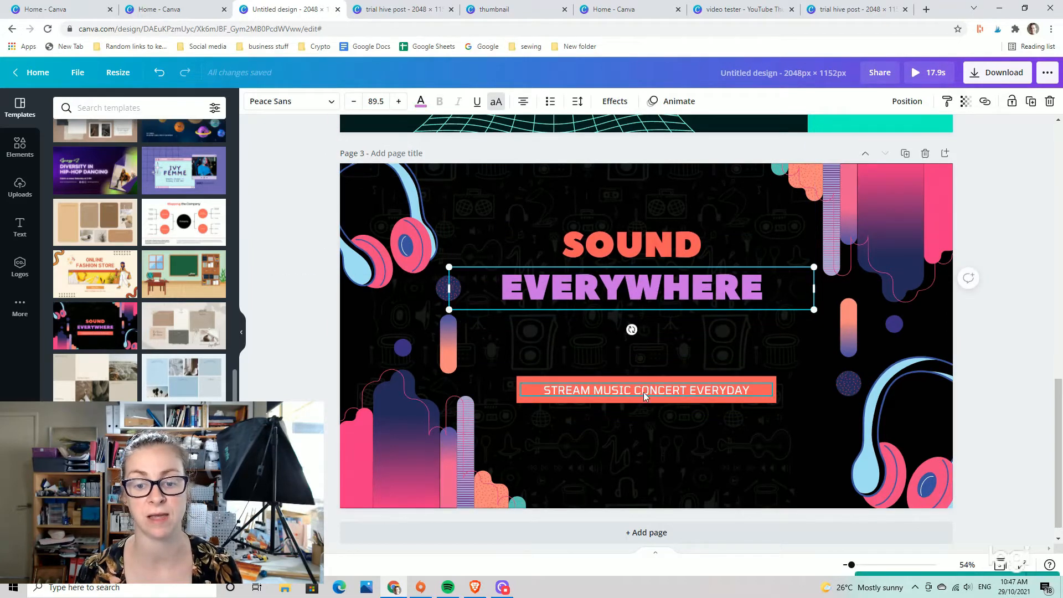
Shift the upper-left headphones slightly inward, delete the upper-right pink shapes, and move the lower-right headphones over the music concert banner
click(426, 242)
mouse_move(426, 241)
mouse_down()
mouse_move(474, 245)
mouse_move(431, 238)
mouse_move(438, 244)
mouse_up()
click(896, 212)
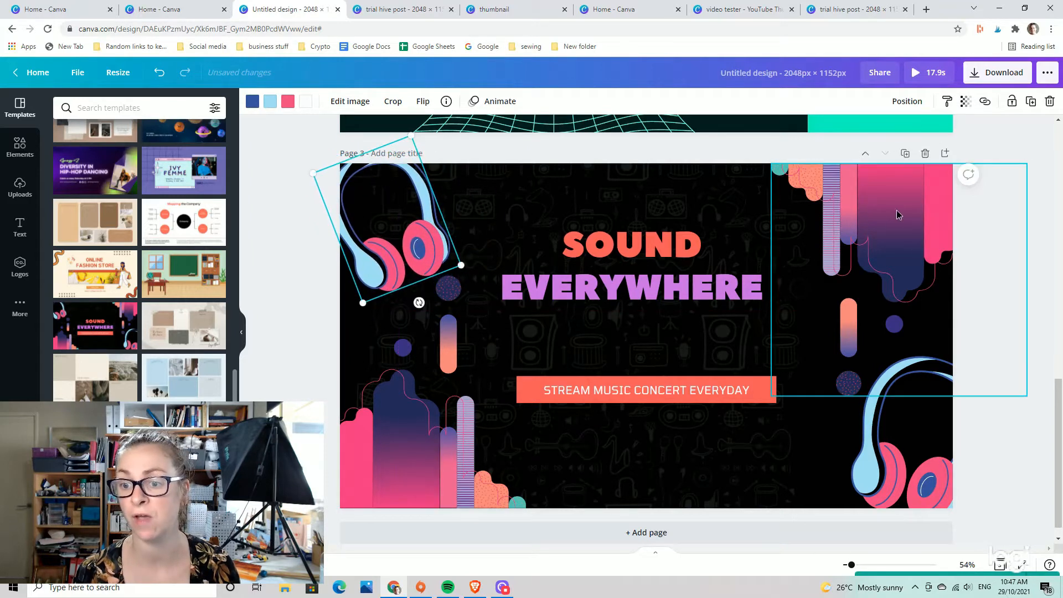
key(Delete)
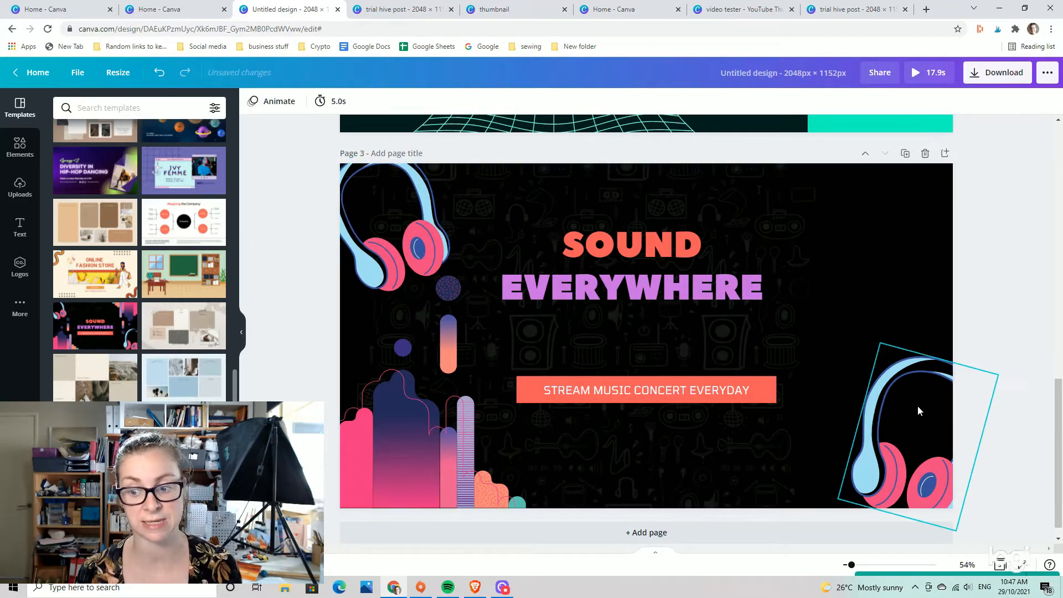
drag(905, 377, 598, 338)
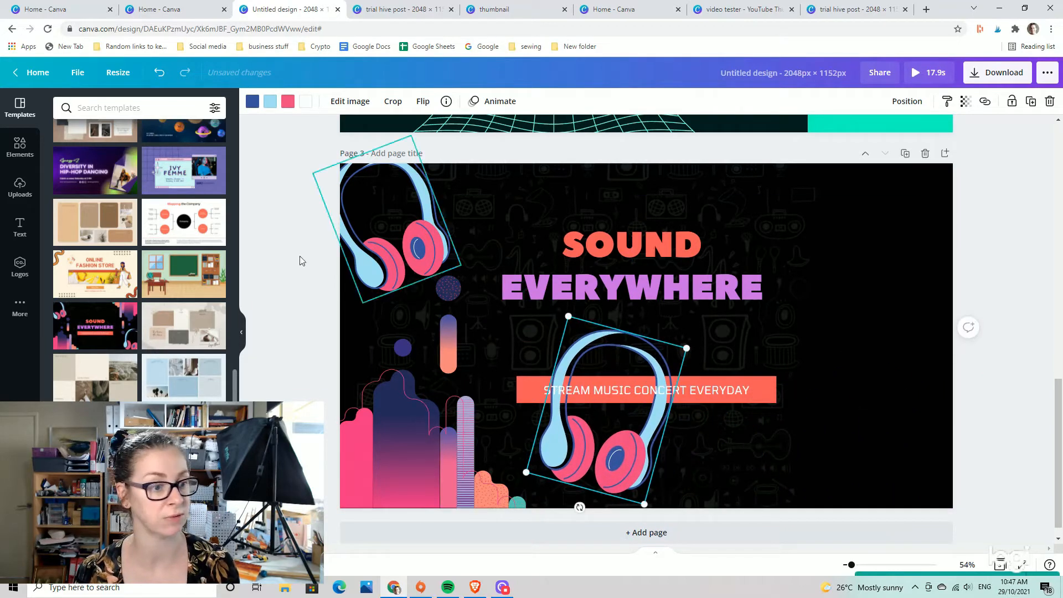
Add the gold microphone photo to page 3 and position it across the upper-right area of the page
click(20, 154)
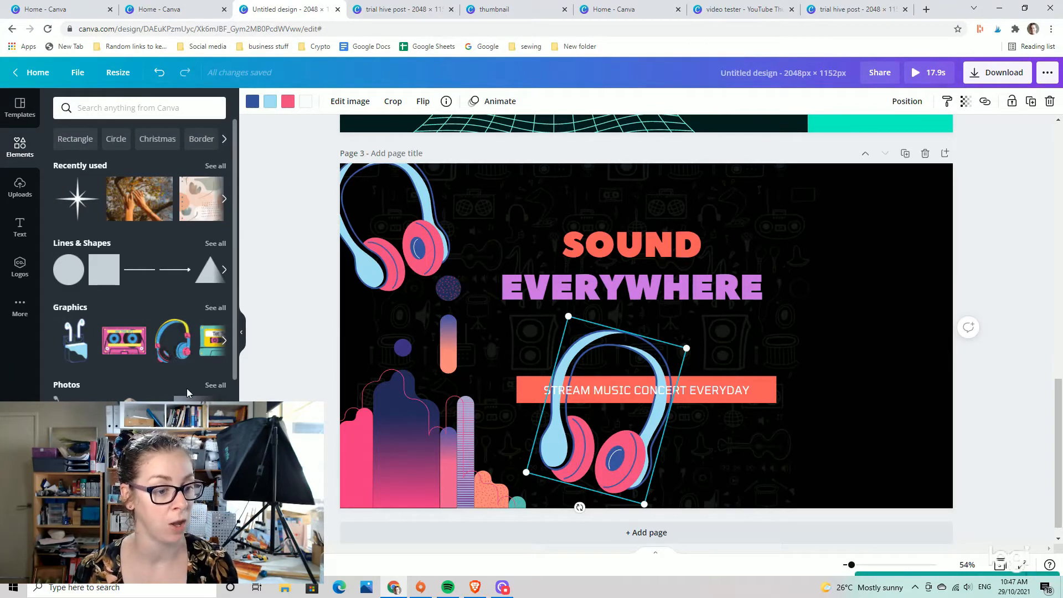
scroll(156, 332, down, 4)
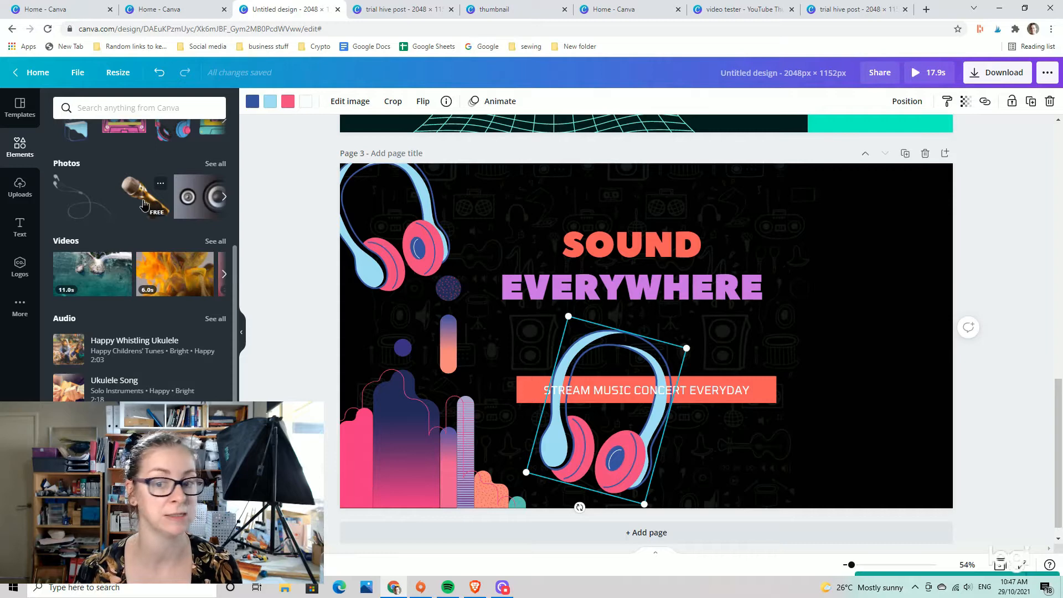
click(144, 205)
drag(591, 281, 727, 248)
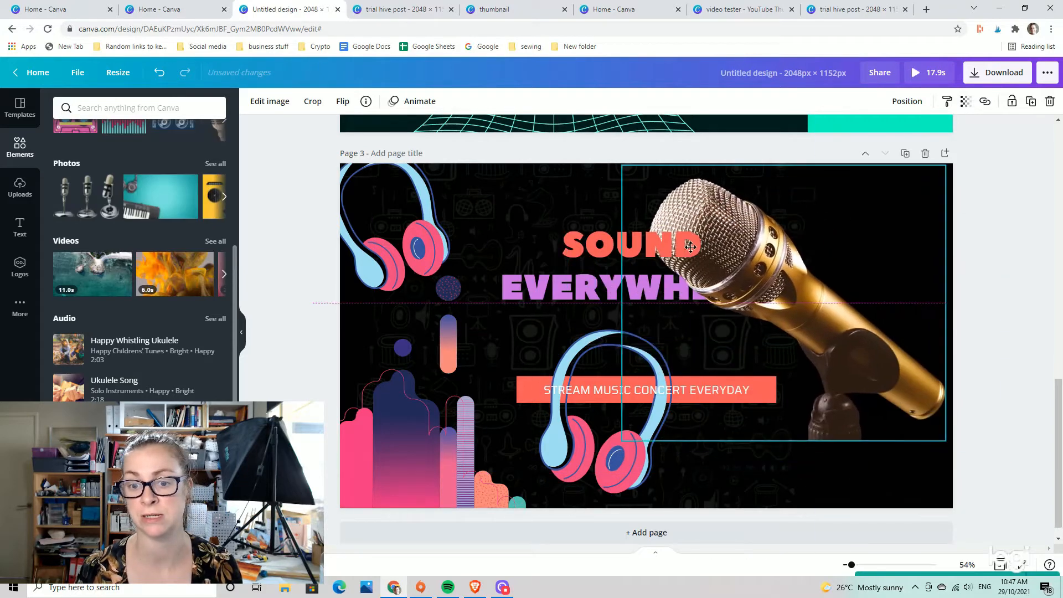
drag(638, 284, 653, 265)
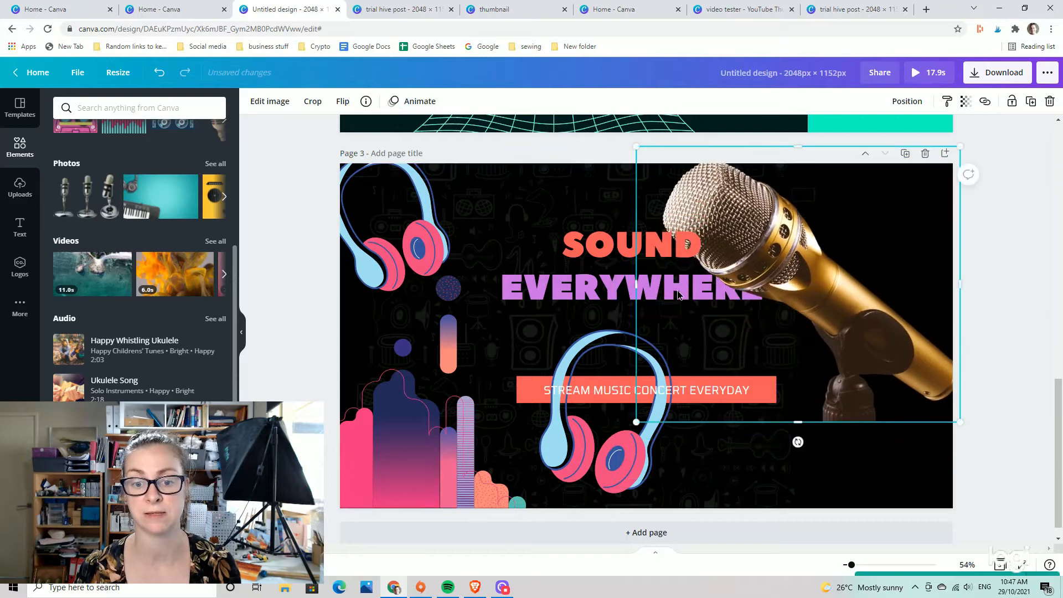
Lower the EVERYWHERE and SOUND headings to the left of the microphone and move the banner's headphones toward the page's lower right
drag(579, 290, 570, 326)
drag(609, 246, 534, 288)
drag(645, 435, 808, 470)
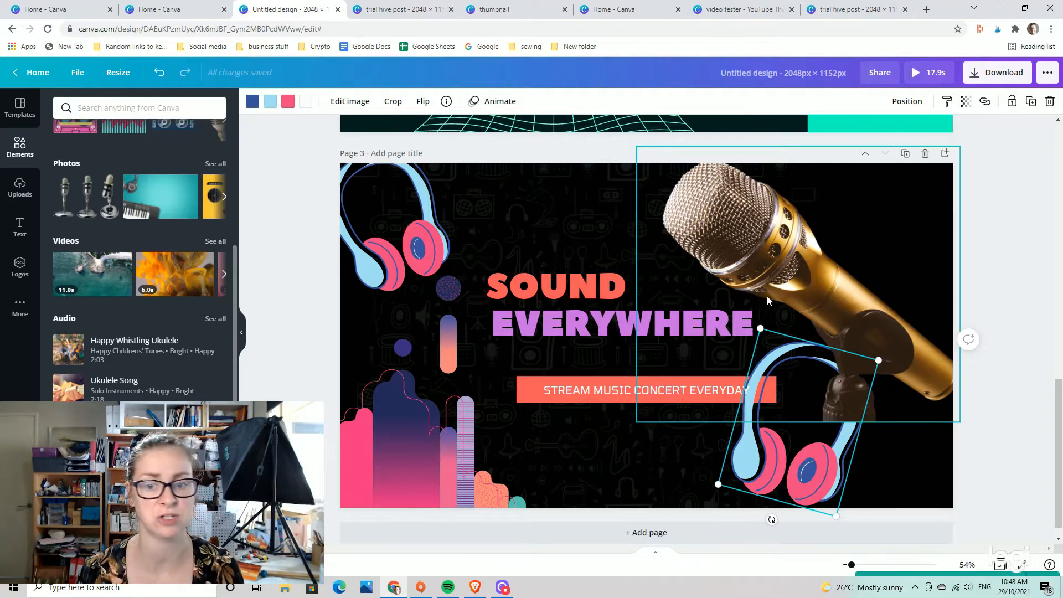
Browse the recommended graphics and place the vinyl record with the yellow centre over the microphone's head
scroll(175, 355, down, 3)
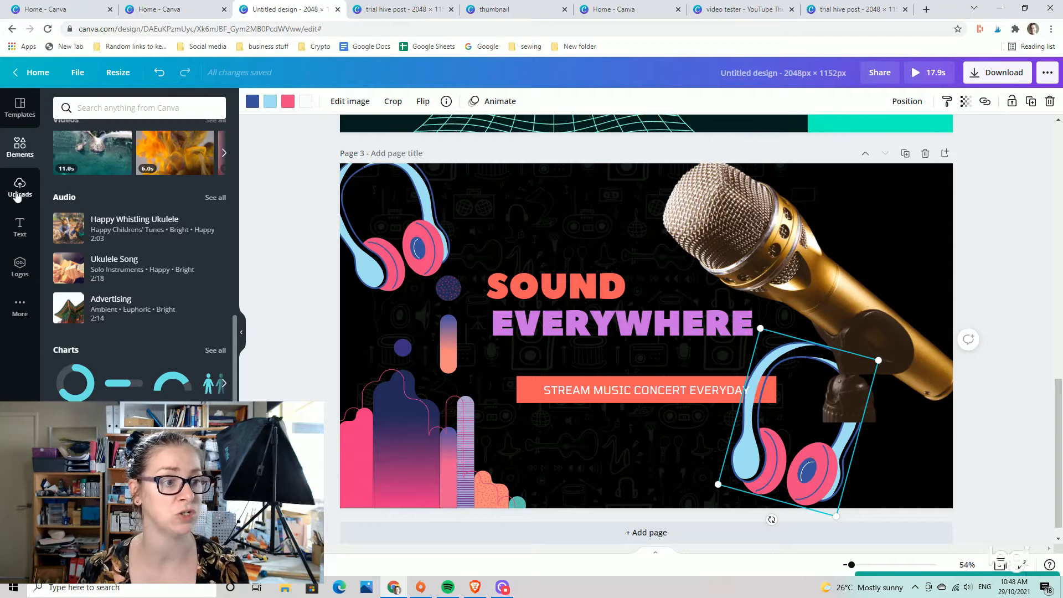
click(19, 147)
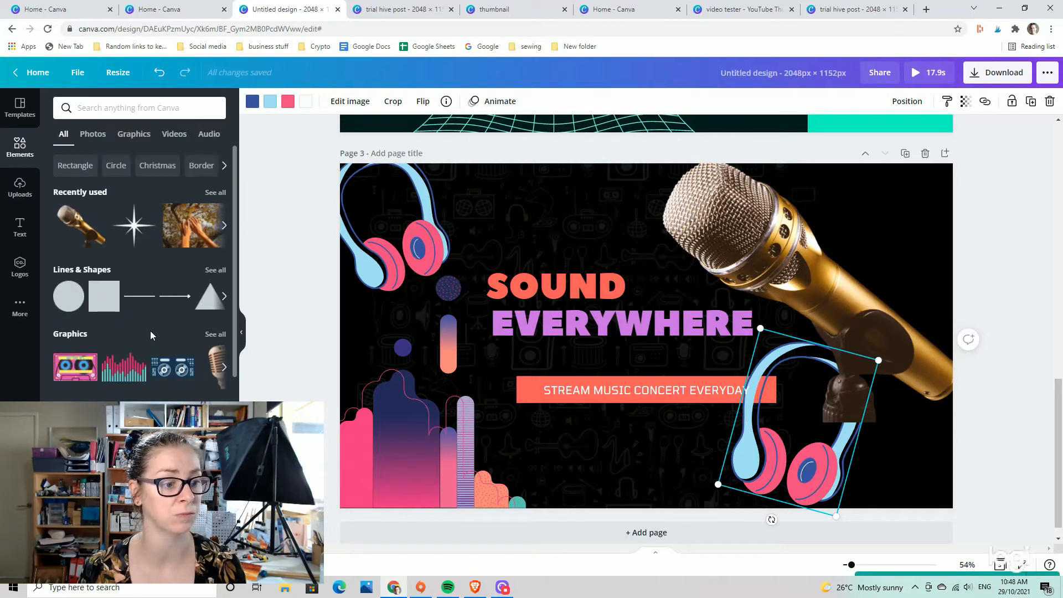
click(65, 333)
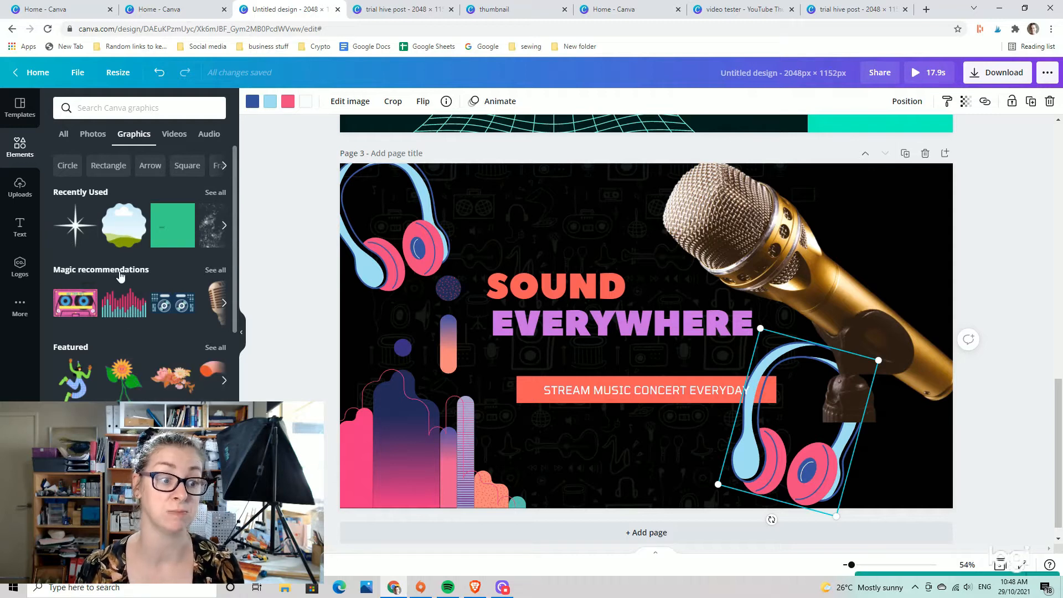
click(224, 303)
click(225, 303)
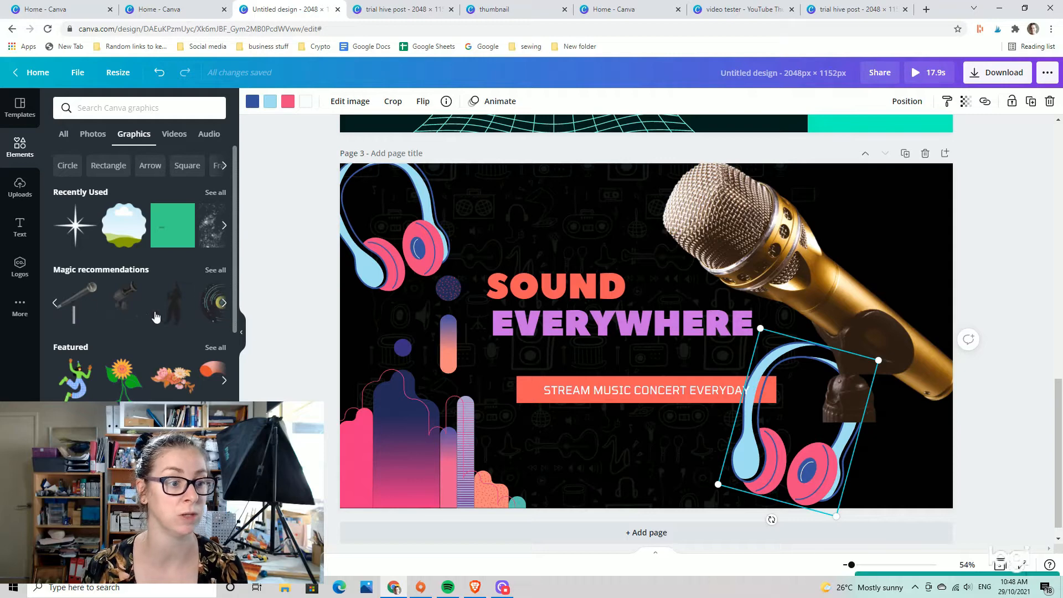
click(224, 303)
drag(77, 302, 681, 237)
click(829, 294)
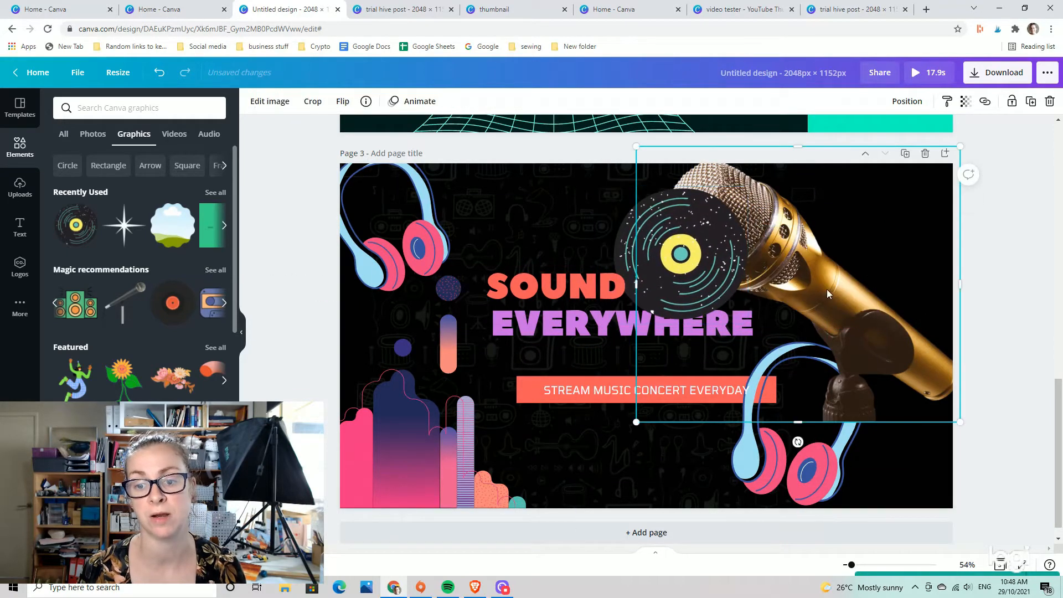
Move the vinyl record onto the upper-left headphones, delete it, then place it again over the microphone and delete that copy
drag(709, 270, 475, 239)
click(744, 219)
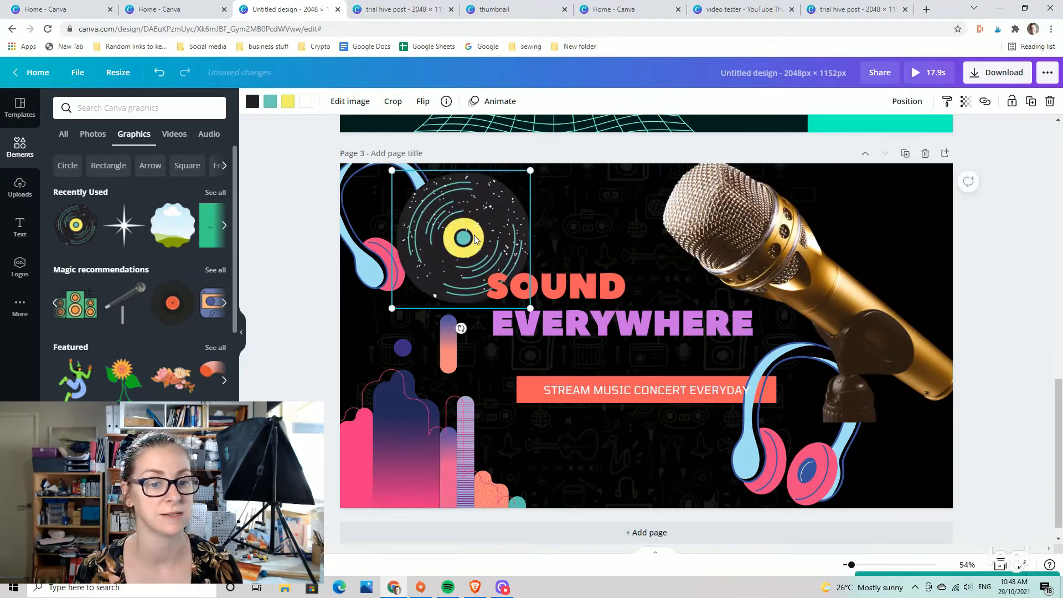
key(Delete)
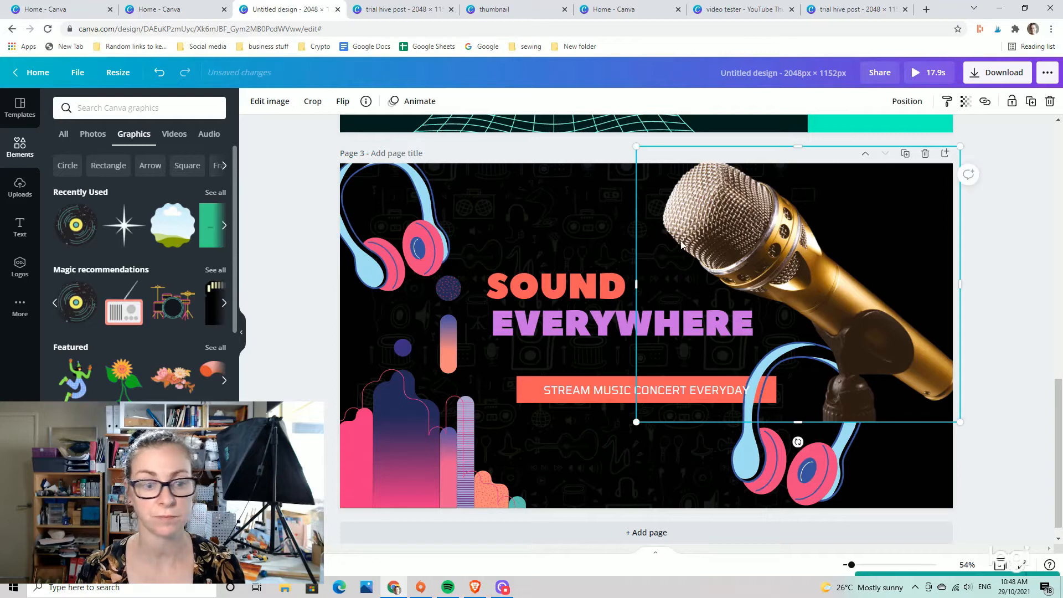
drag(76, 225, 760, 325)
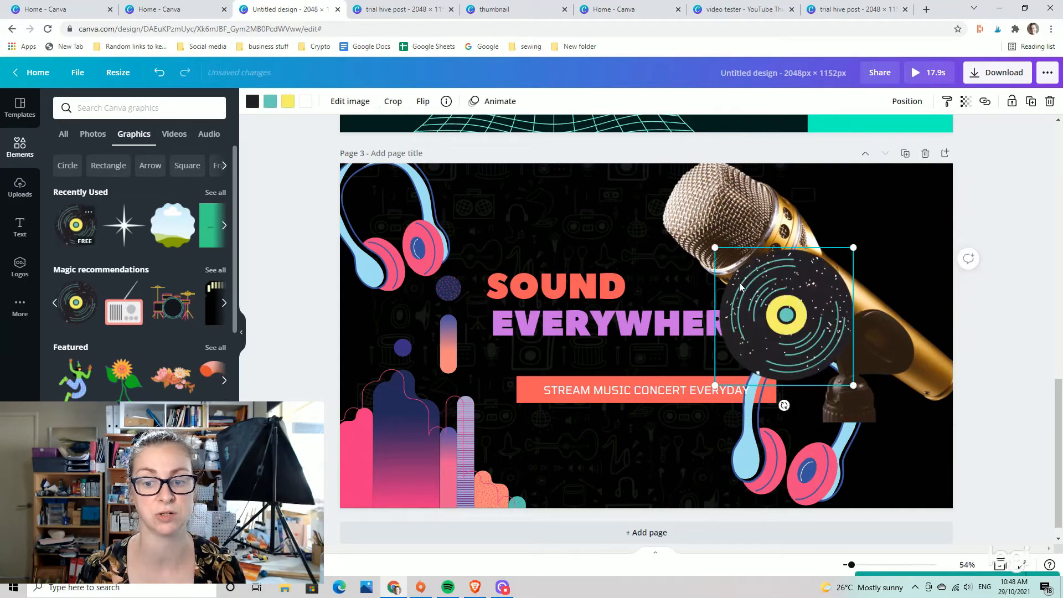
key(Delete)
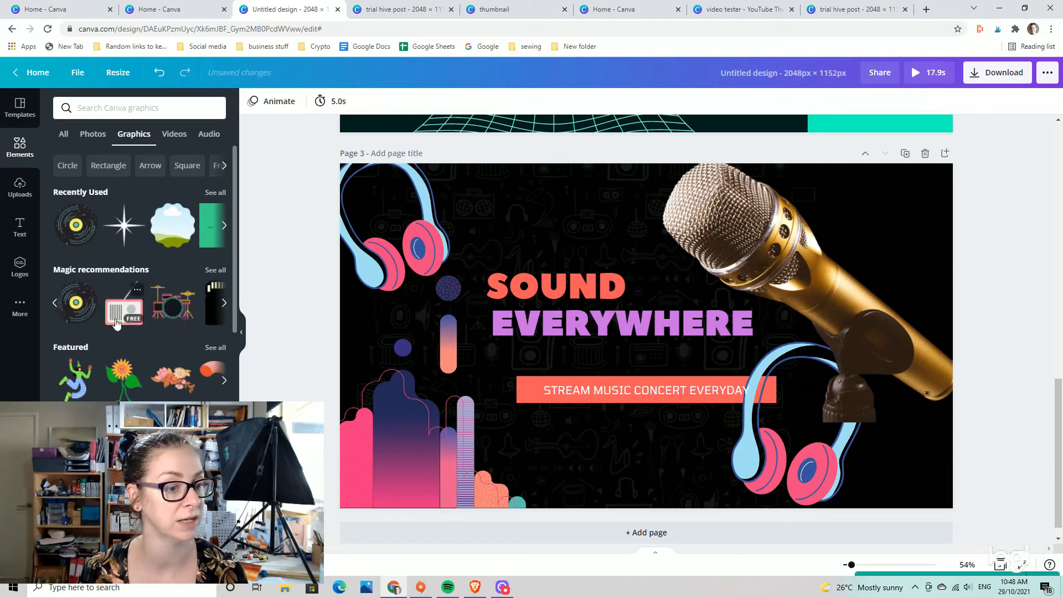
Try the drum kit graphic on page 3, and delete both the drum kit and the gold microphone photo
drag(173, 305, 446, 316)
click(744, 272)
key(Delete)
drag(505, 350, 900, 250)
key(Delete)
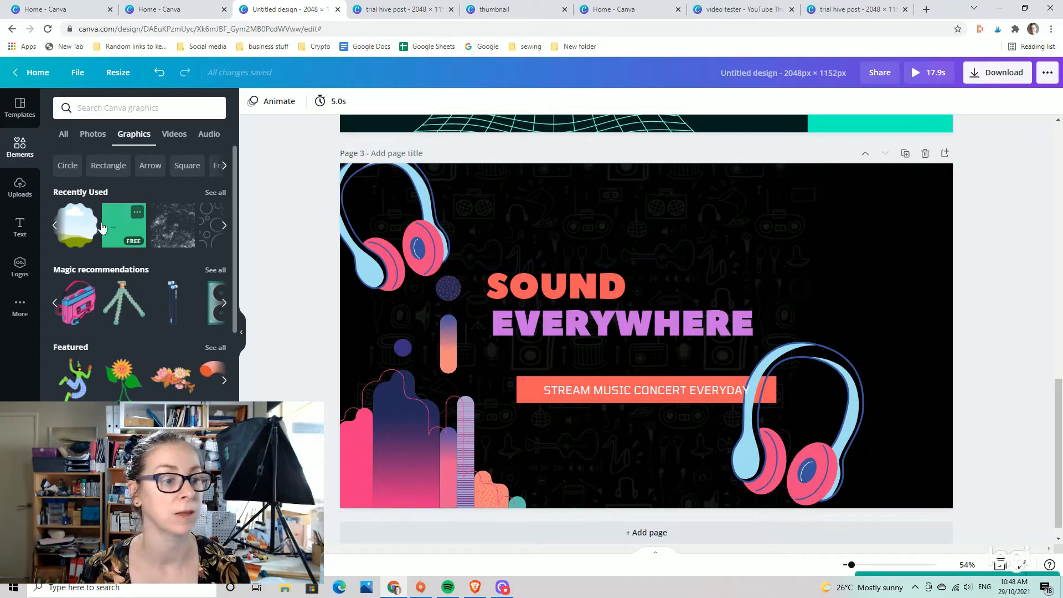
Nudge the SOUND heading, add the scalloped picture frame, and position it in the page's upper-right corner above the headphones
click(85, 211)
mouse_move(682, 283)
mouse_down()
mouse_move(841, 257)
mouse_move(690, 290)
mouse_move(704, 271)
mouse_move(840, 254)
mouse_move(731, 283)
mouse_move(720, 308)
mouse_move(691, 296)
mouse_up()
click(711, 292)
click(724, 289)
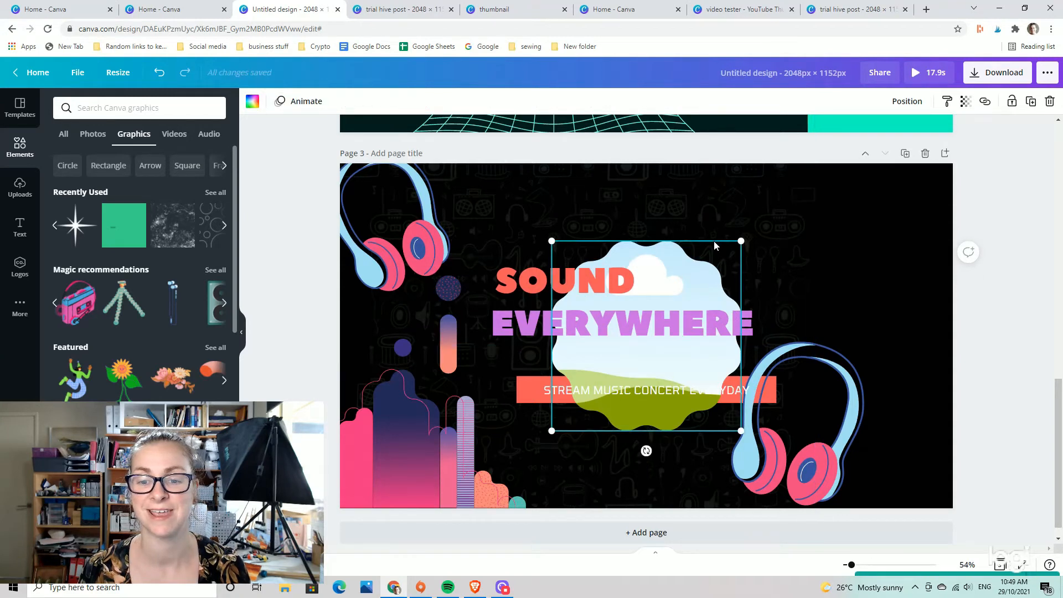
drag(717, 285, 909, 208)
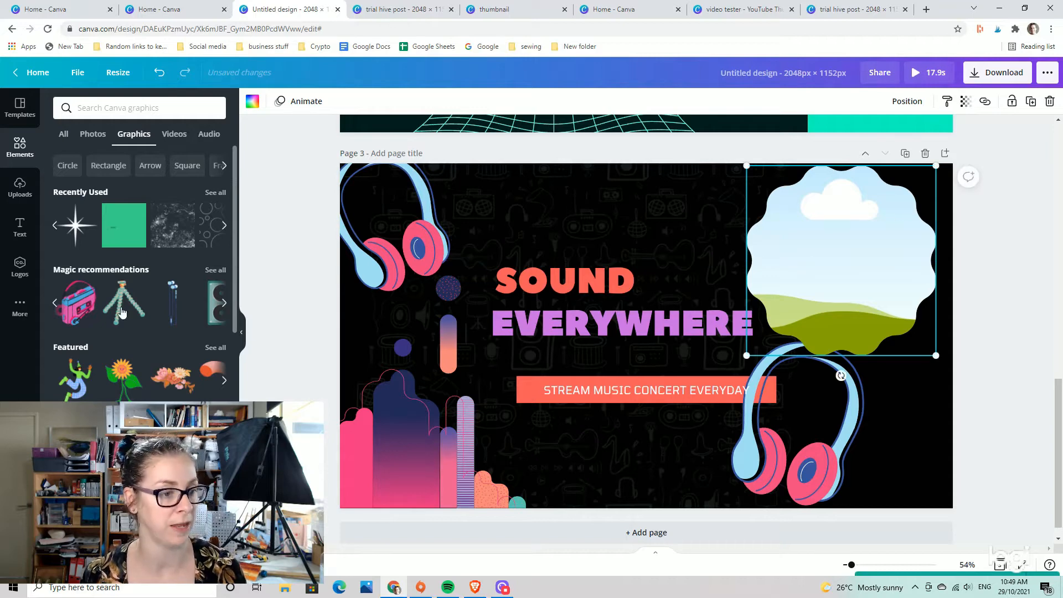
Try the gold microphone, silver microphones and map photos in the scalloped frame, and fill it with the raised hands photo
click(21, 188)
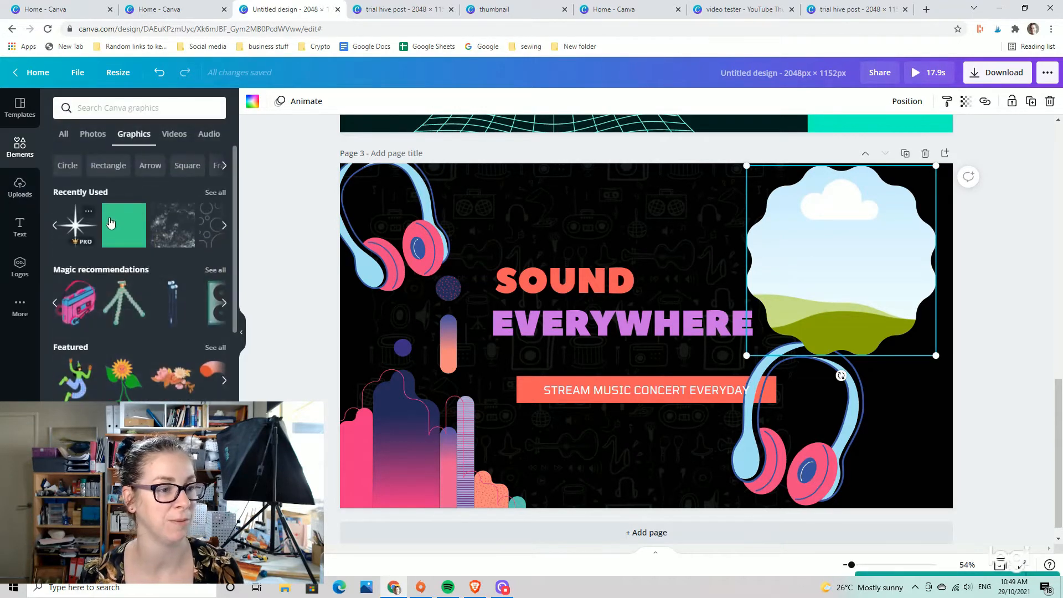
click(93, 136)
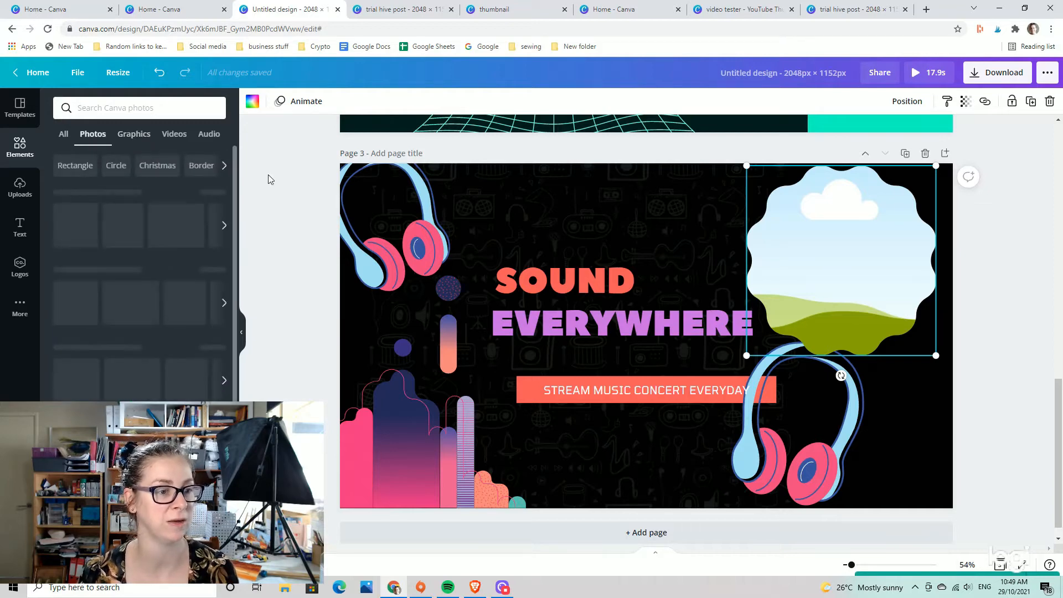
mouse_move(82, 226)
mouse_down()
mouse_move(783, 237)
mouse_move(742, 281)
mouse_up()
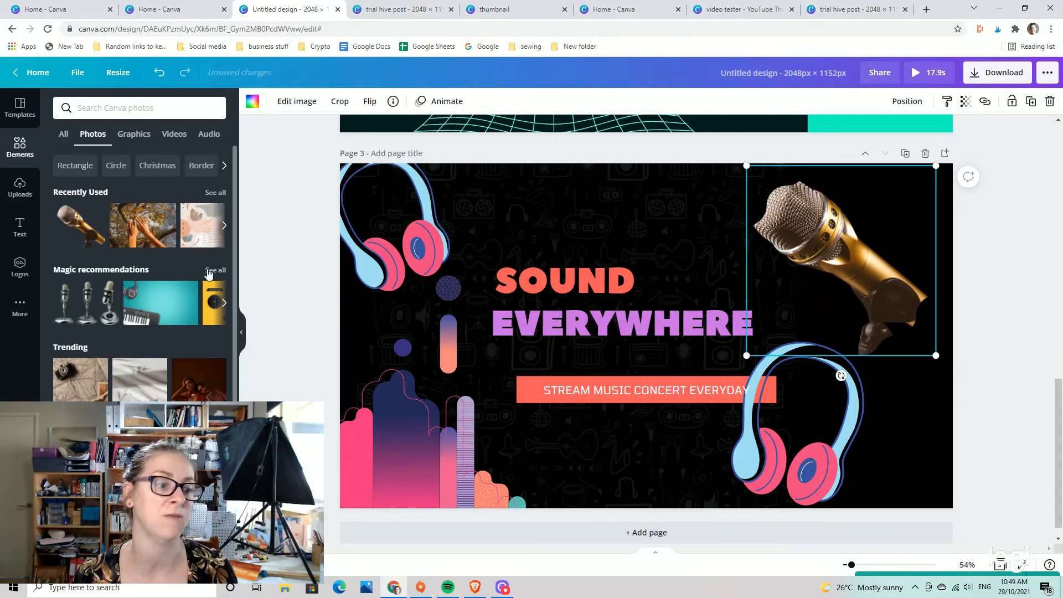
drag(711, 238, 789, 271)
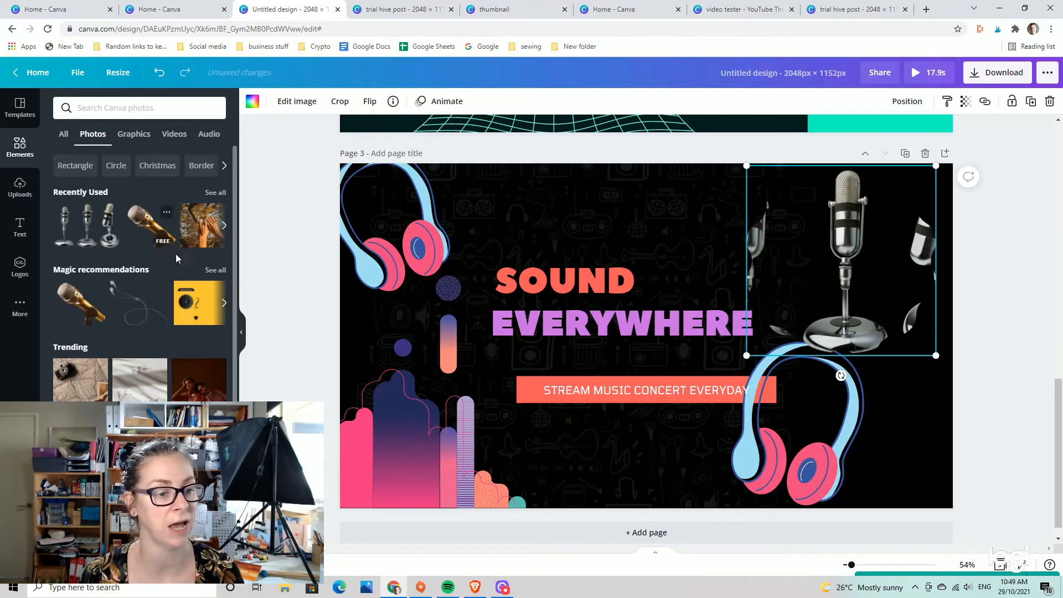
drag(99, 367, 809, 260)
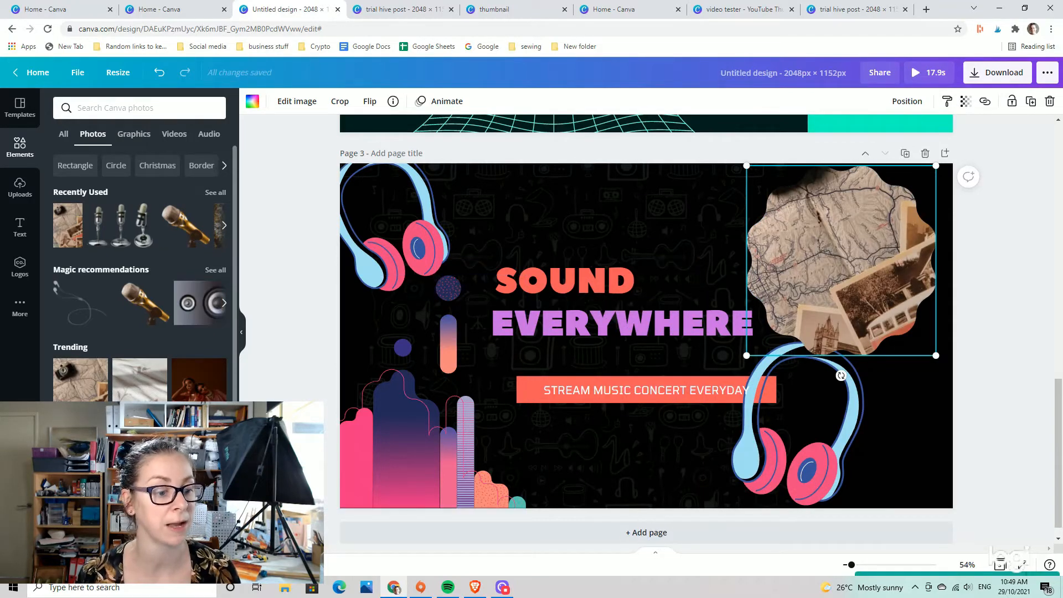
mouse_move(596, 403)
mouse_down()
mouse_move(855, 240)
mouse_move(834, 227)
mouse_up()
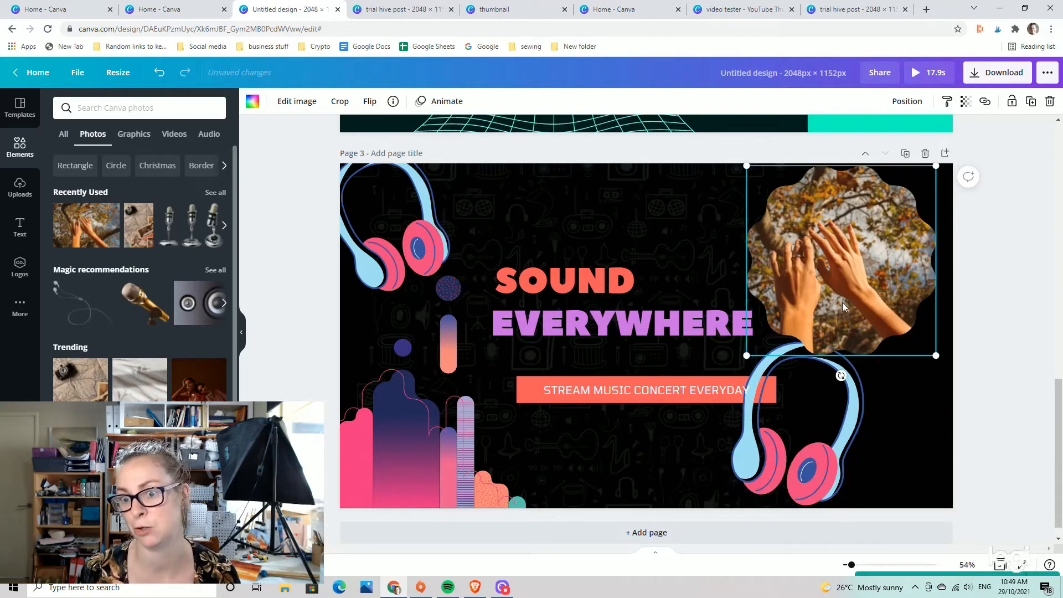
Enlarge the scalloped photo frame on page 3 and send it to the back, behind the headphones and text
drag(721, 388, 684, 422)
click(901, 105)
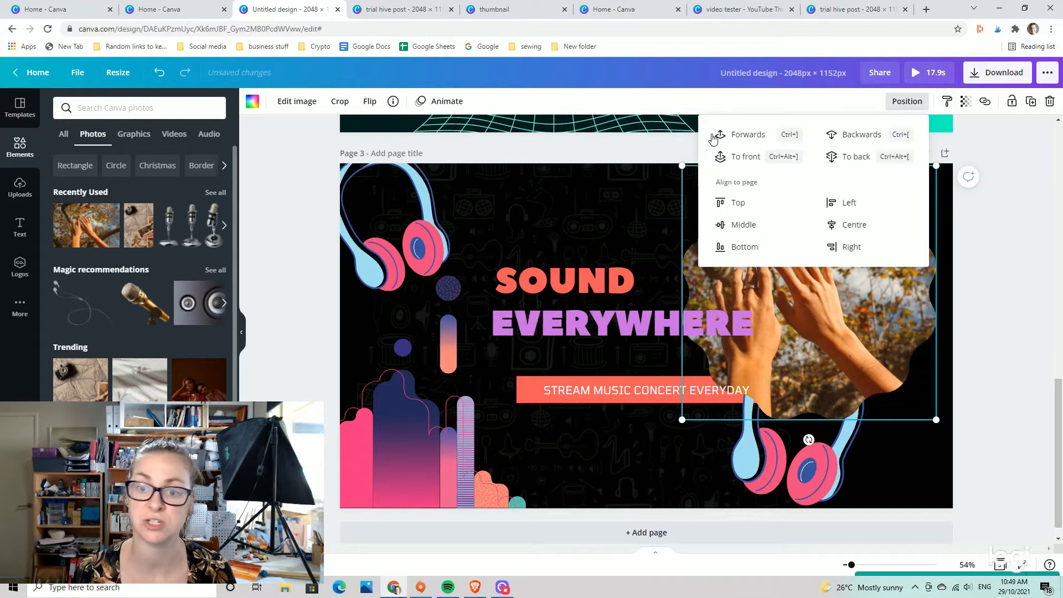
click(858, 136)
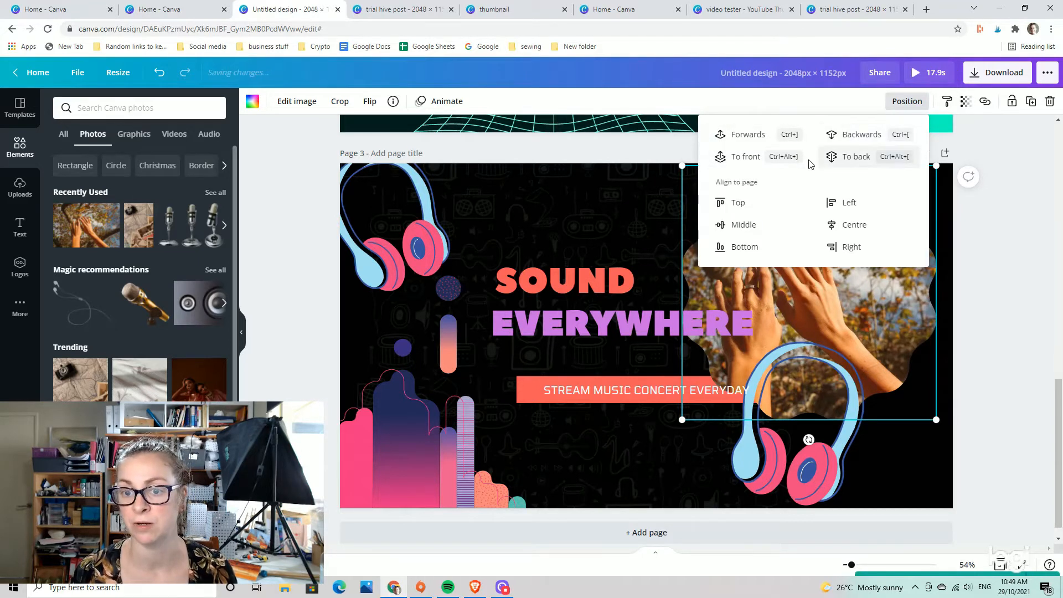
click(846, 157)
click(1027, 327)
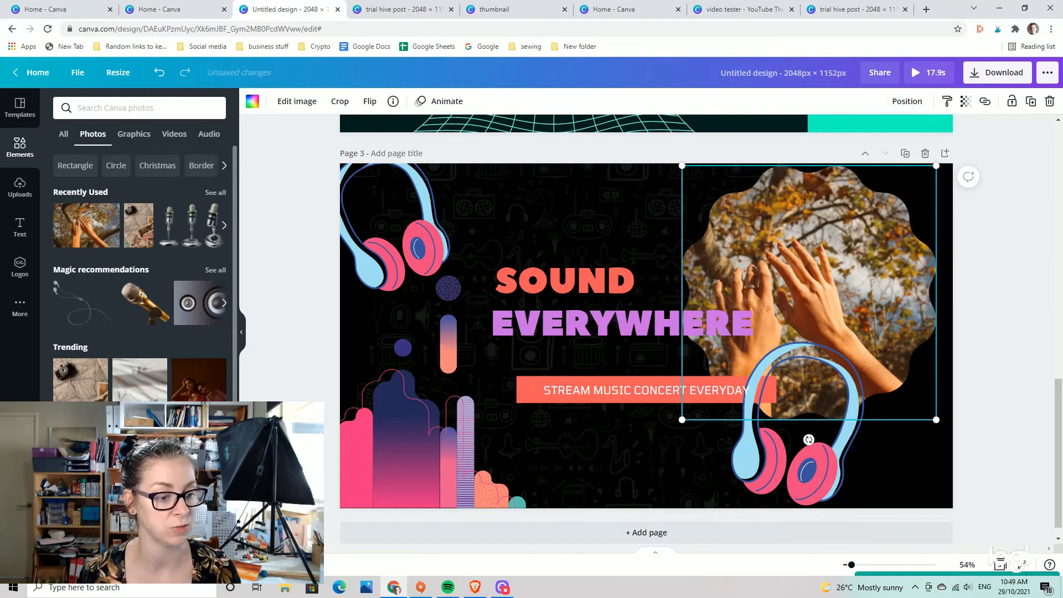
Try the photo of two smiling women in the scalloped frame, and fill it with the group photo of friends
scroll(140, 272, down, 5)
drag(95, 338, 842, 291)
drag(757, 272, 859, 283)
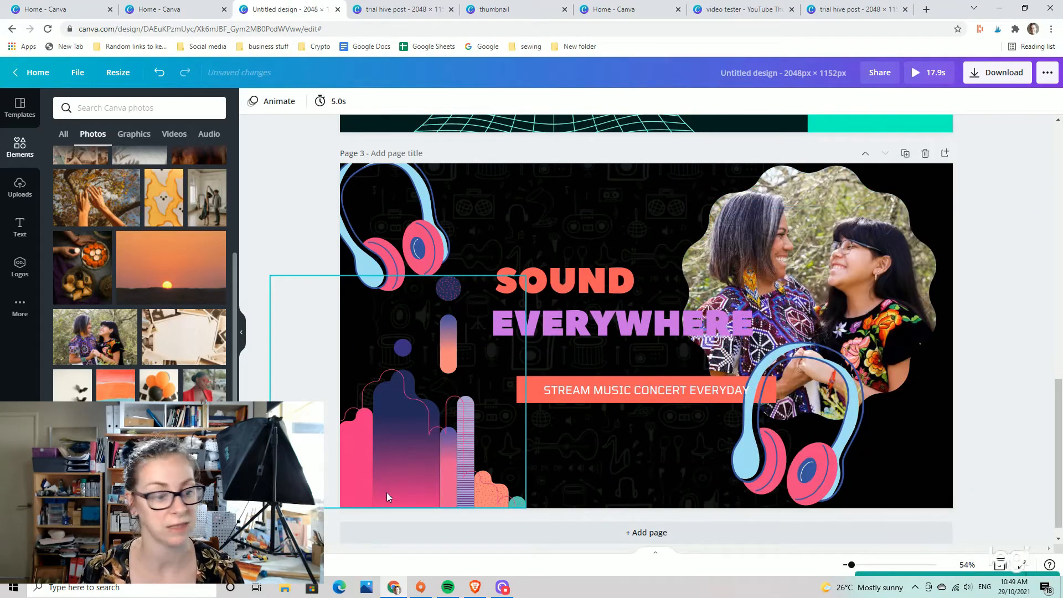
scroll(139, 274, down, 3)
drag(117, 366, 828, 244)
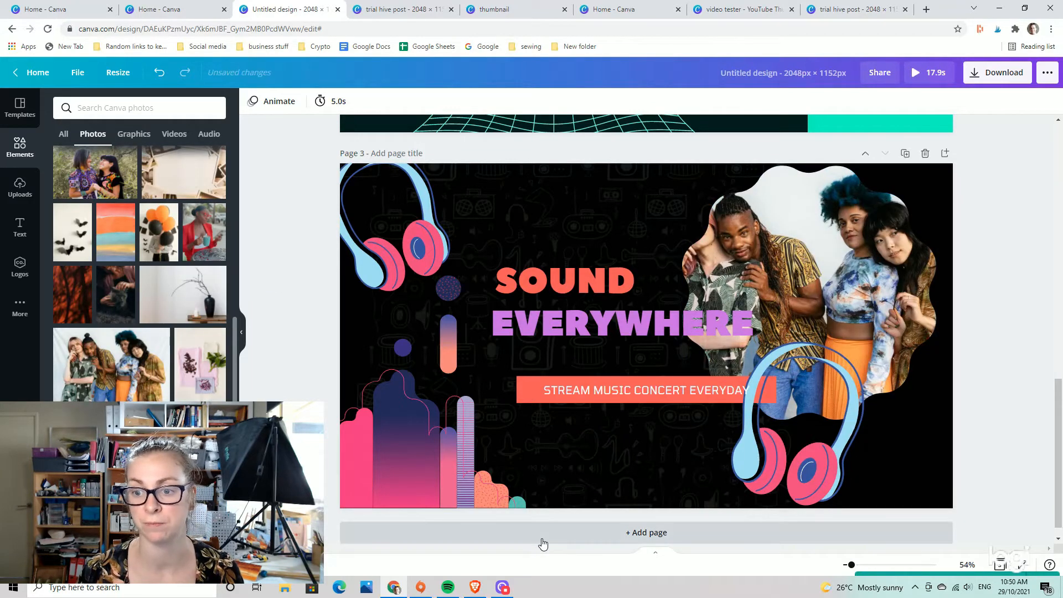
Reposition the SOUND and EVERYWHERE headings, and group the tagline with its orange bar and move the group beneath EVERYWHERE
drag(590, 293, 592, 225)
drag(625, 336, 593, 323)
drag(619, 386, 660, 391)
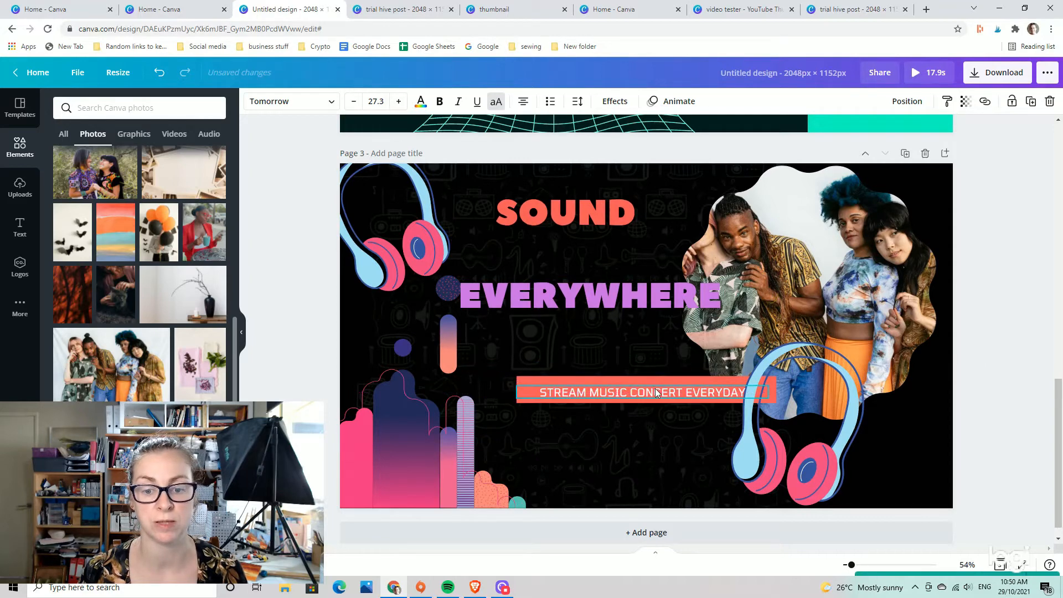
shift+click(592, 380)
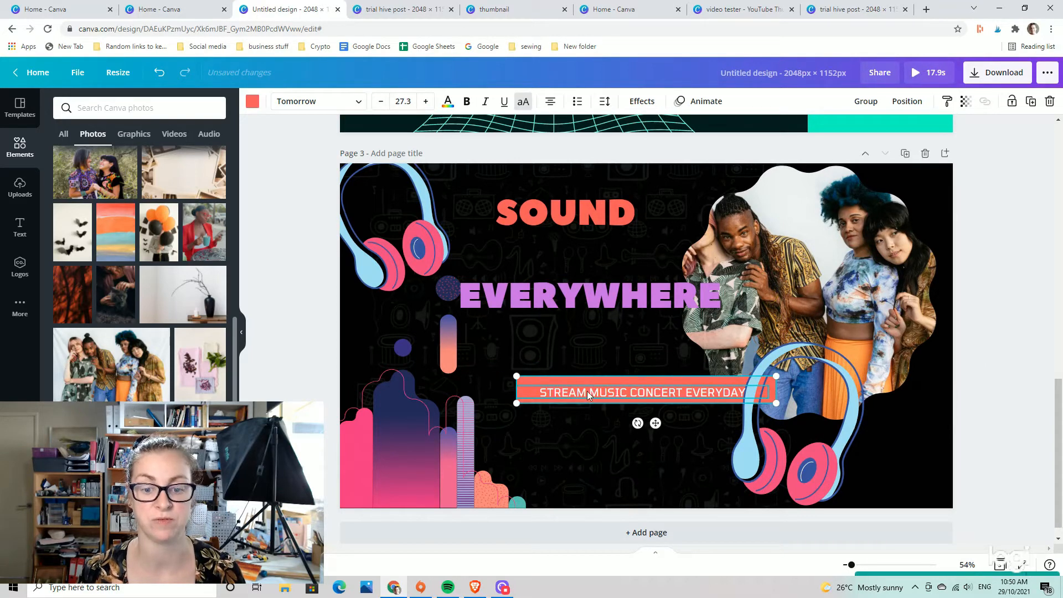
click(870, 102)
drag(675, 385, 616, 374)
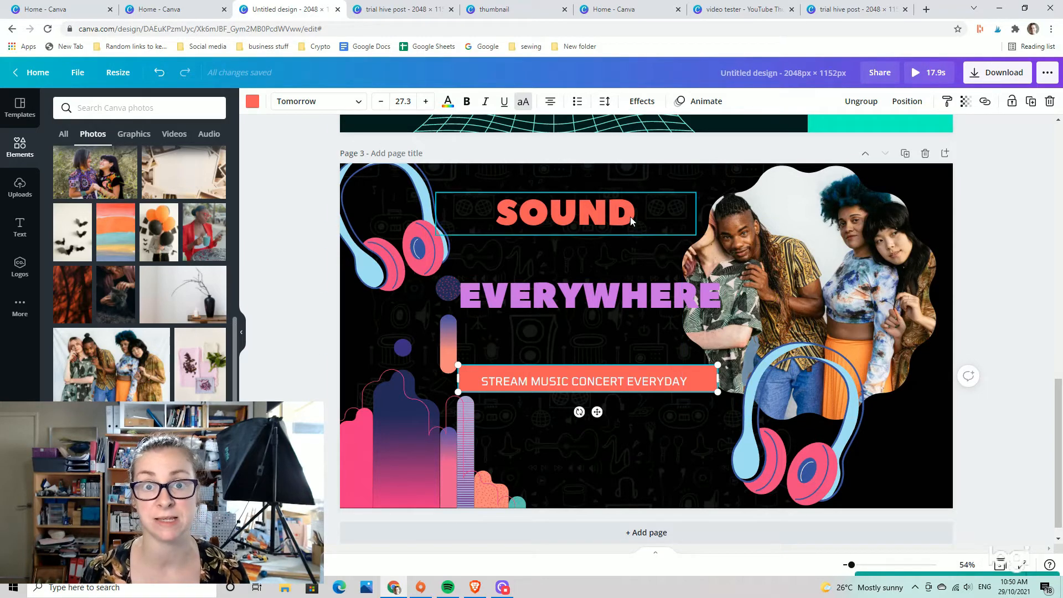
Review the café, Yard Bandits and Sound Everywhere pages of the design for overall style
scroll(633, 217, up, 10)
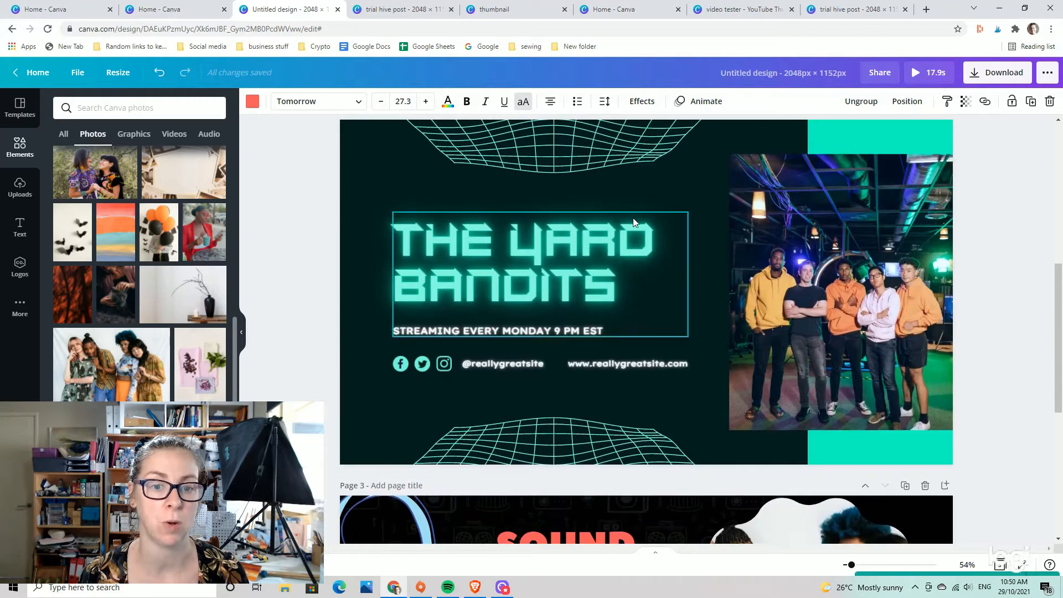
scroll(634, 224, up, 2)
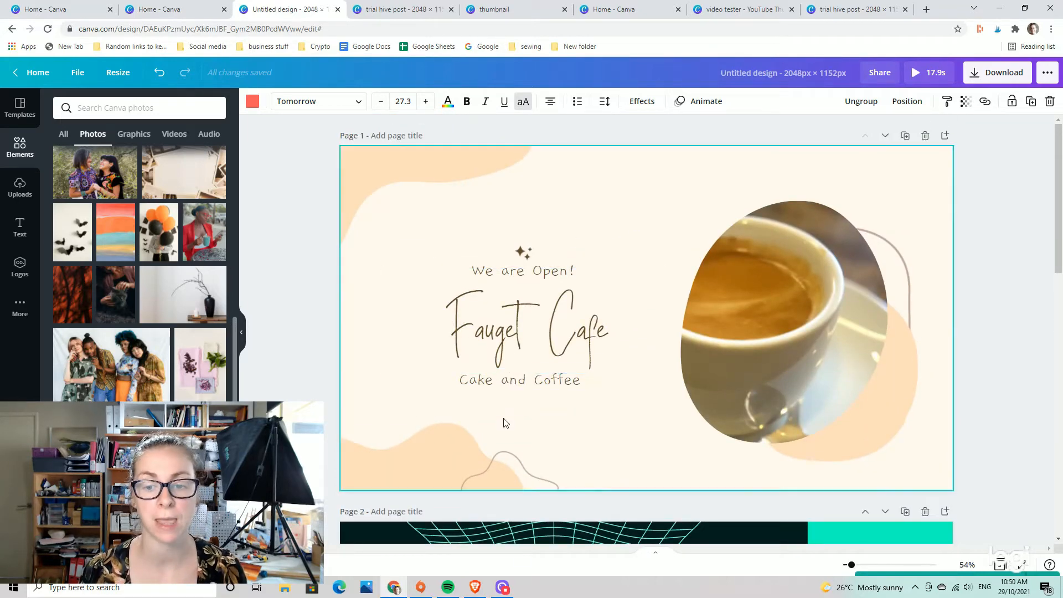
scroll(615, 356, down, 3)
scroll(623, 377, down, 8)
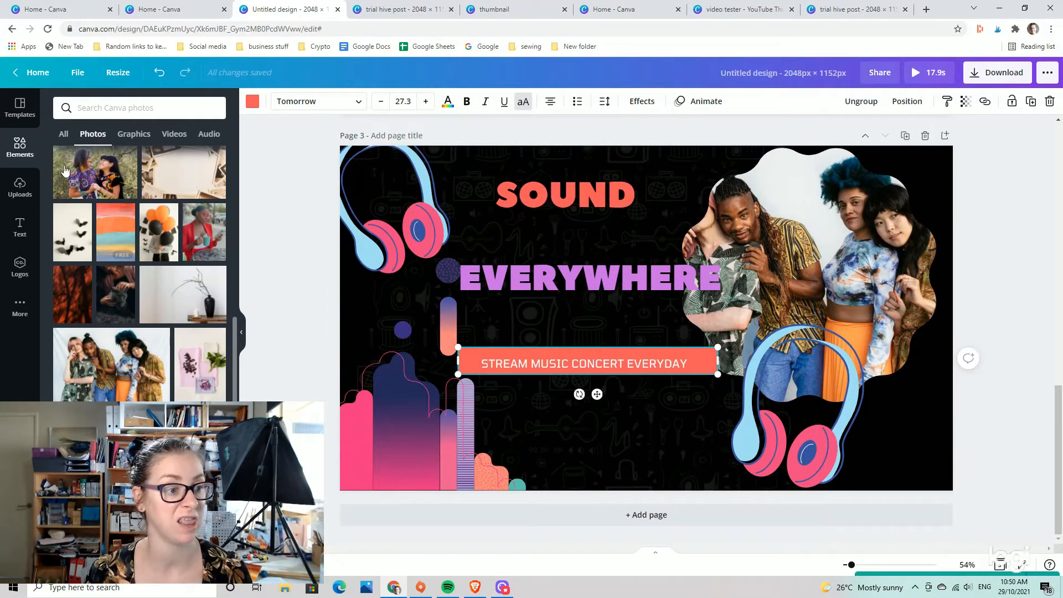
scroll(583, 269, up, 8)
scroll(584, 269, up, 3)
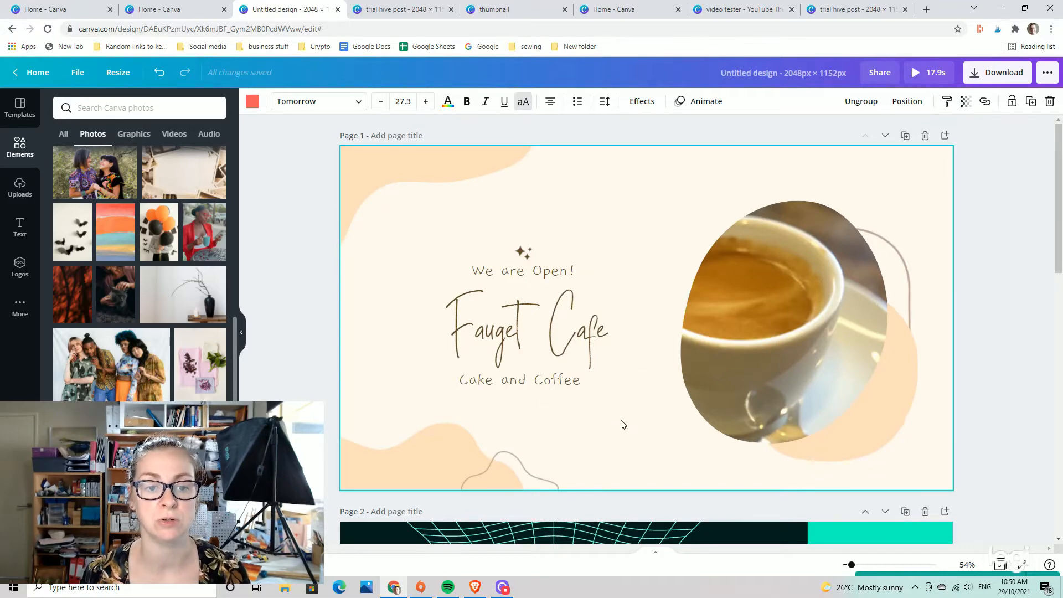
Compare the Combi Van, Macarons and Create thumbnails in the trial hive post design with the published posts on the Hive blog
click(191, 9)
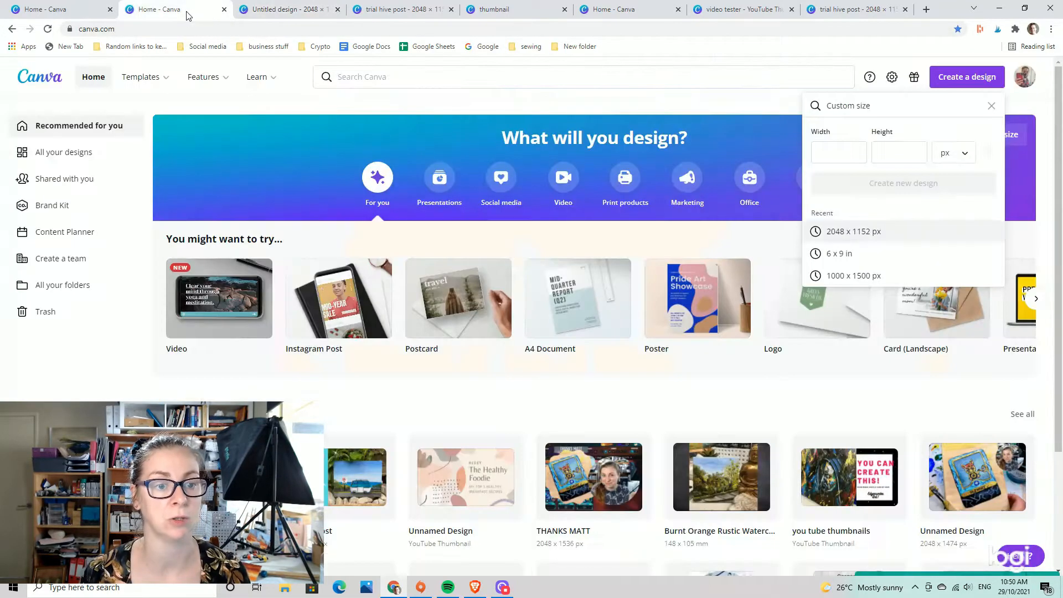
click(412, 9)
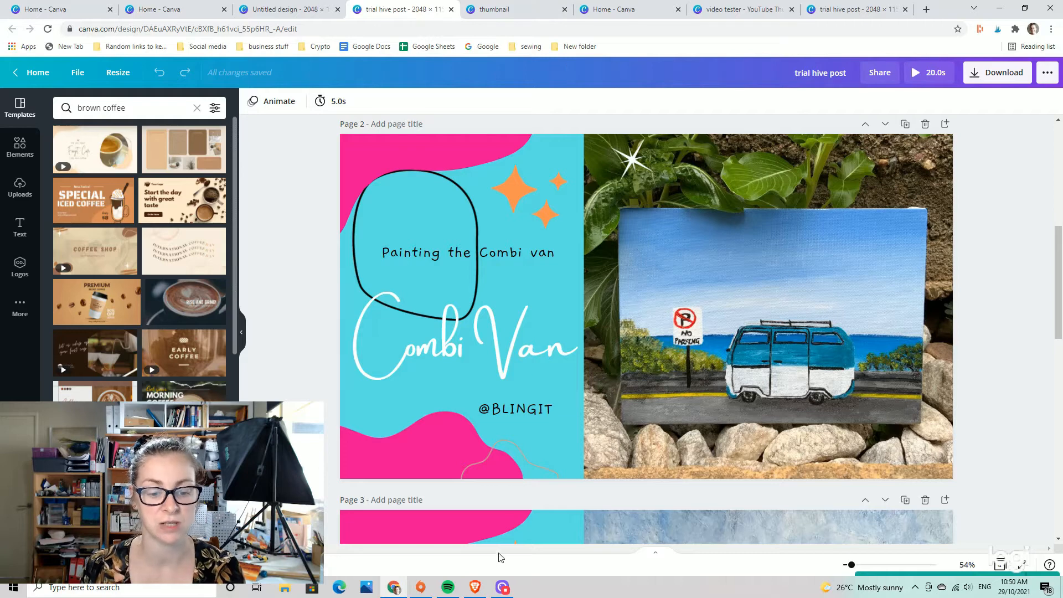
click(475, 586)
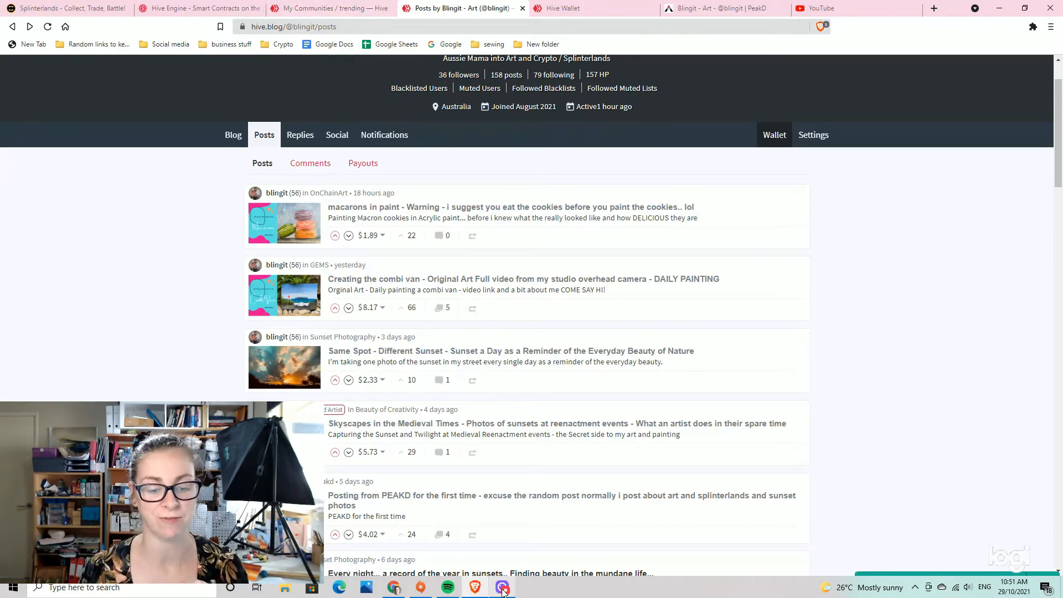
click(394, 587)
scroll(526, 347, down, 5)
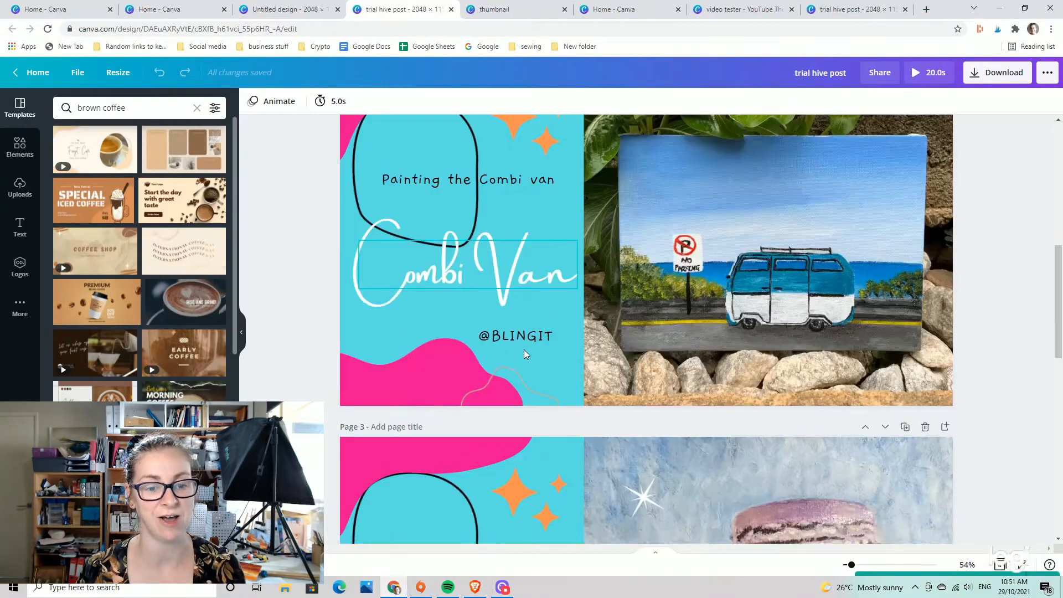
scroll(519, 362, down, 3)
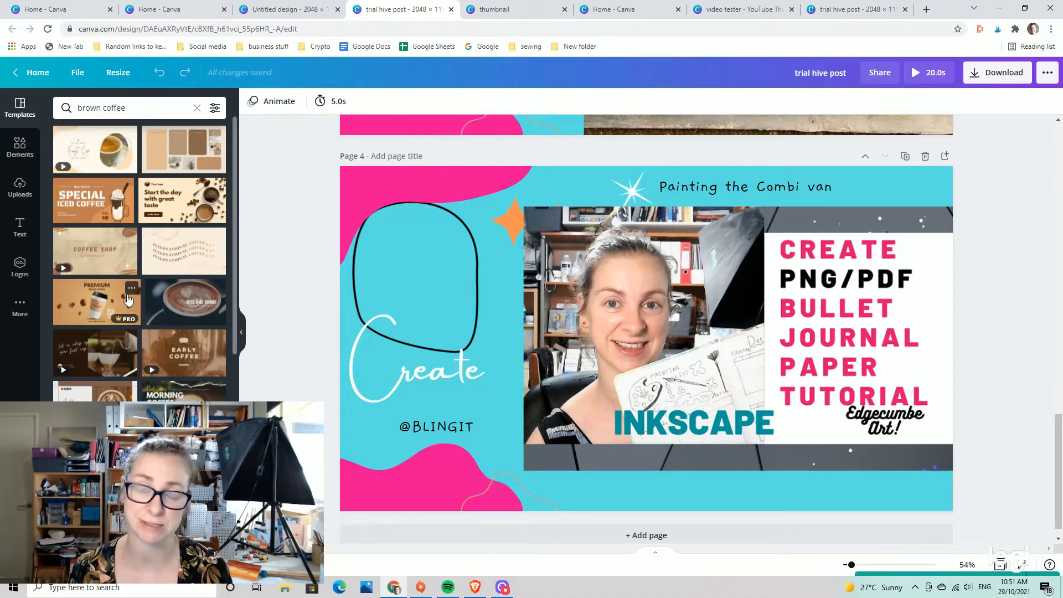
scroll(381, 407, up, 10)
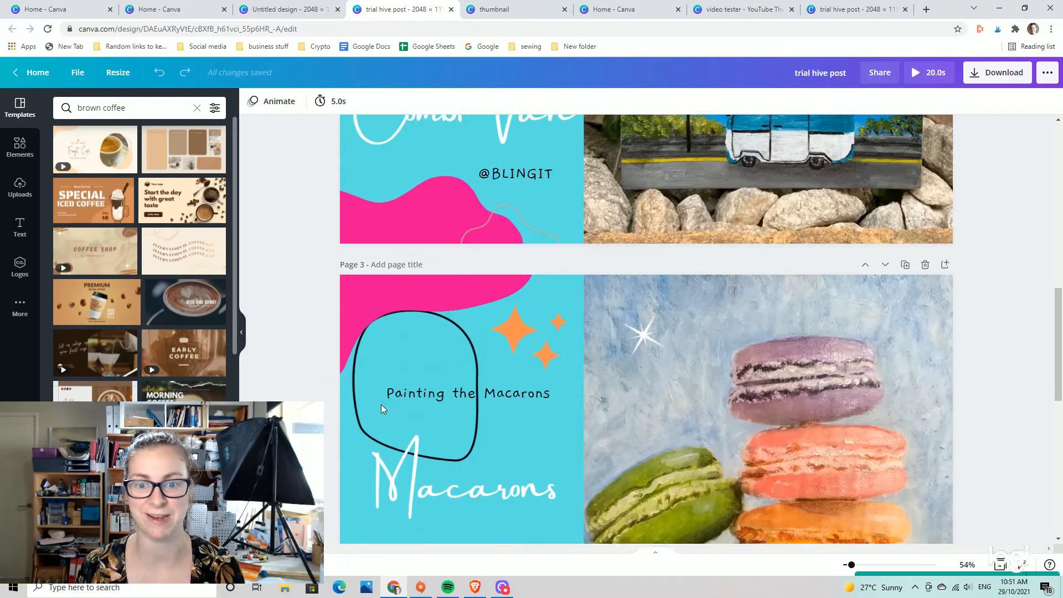
scroll(380, 403, down, 4)
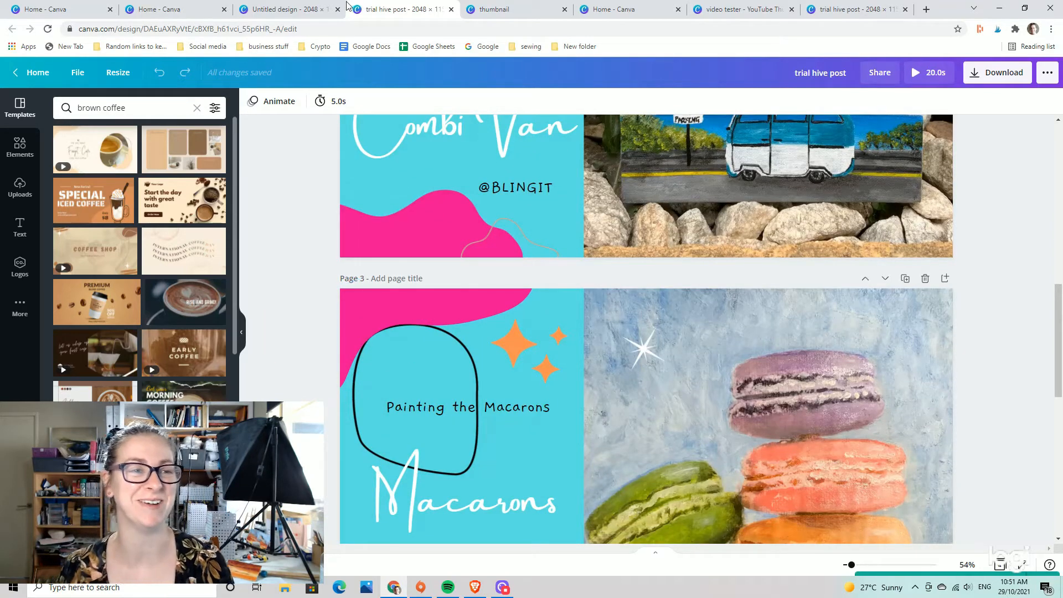
Examine the video tester design and both open copies of the trial hive post design for their thumbnail styling
click(727, 11)
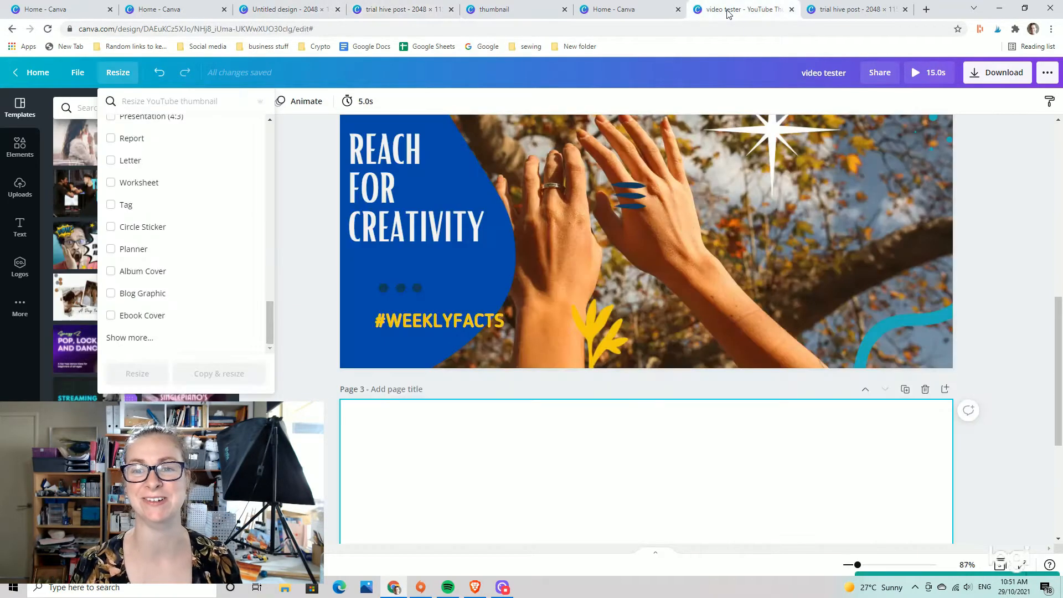
scroll(690, 268, down, 5)
click(852, 12)
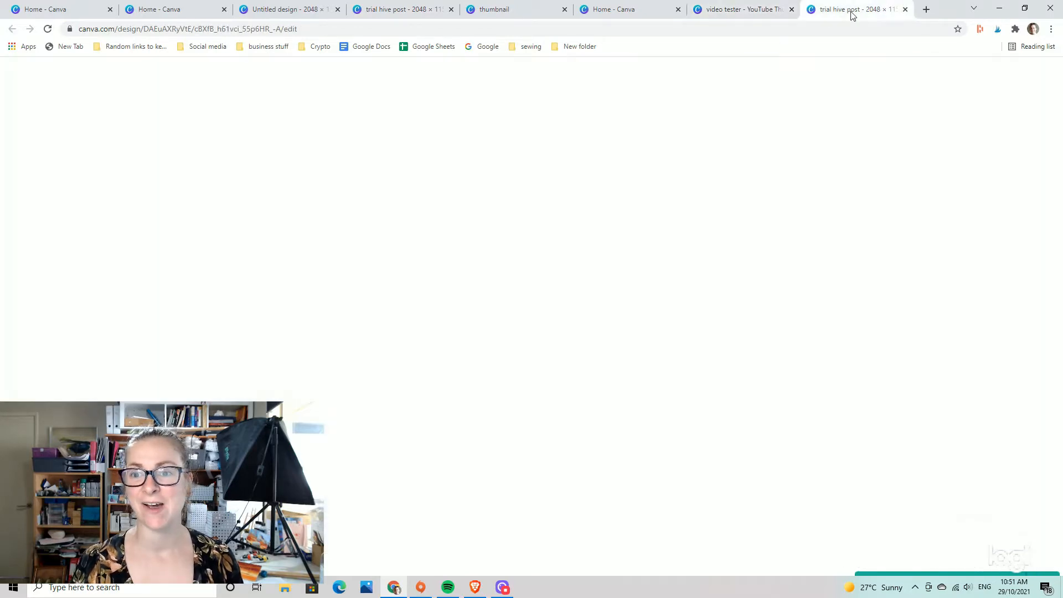
scroll(772, 206, down, 9)
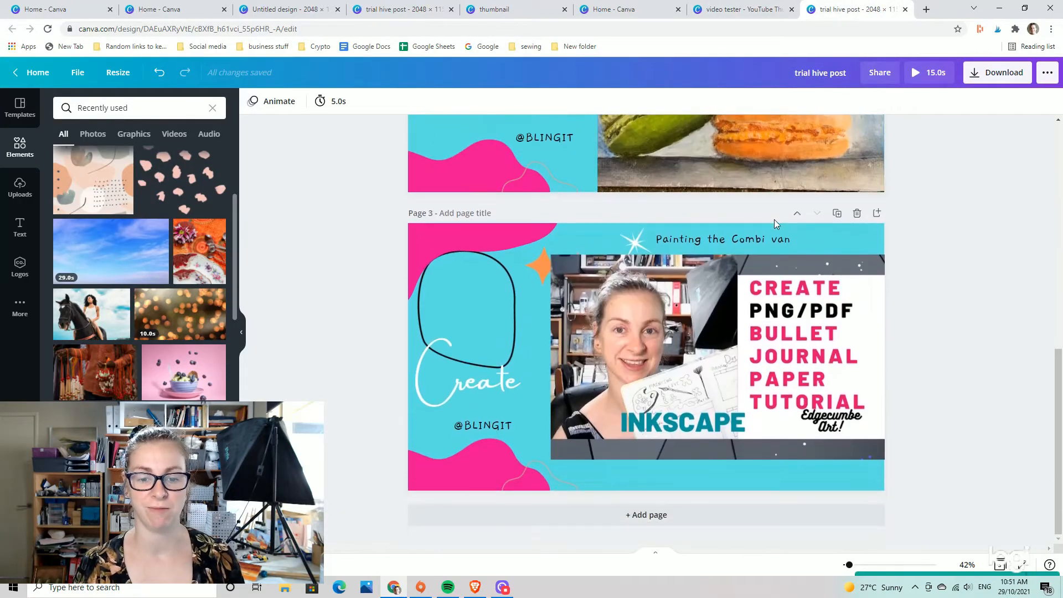
scroll(774, 219, up, 6)
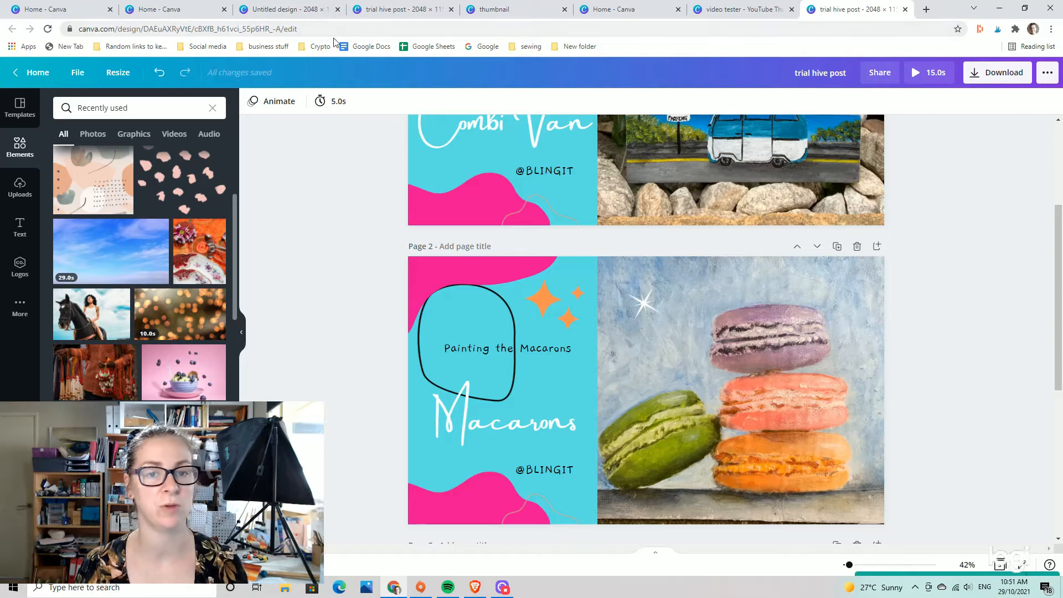
click(515, 10)
click(398, 9)
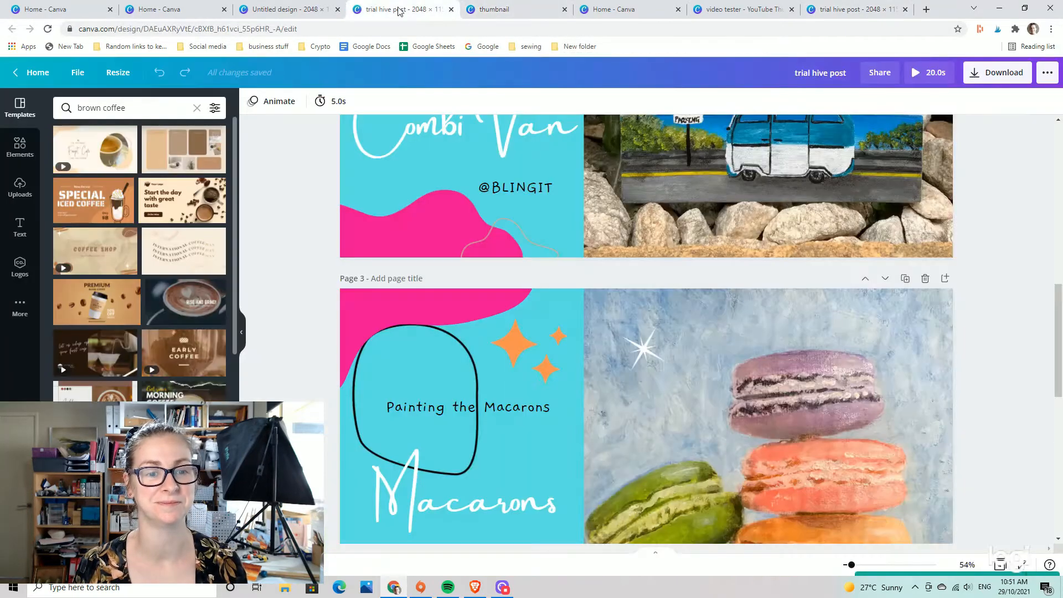
Return to the untitled design and name it "video tester 2"
click(283, 11)
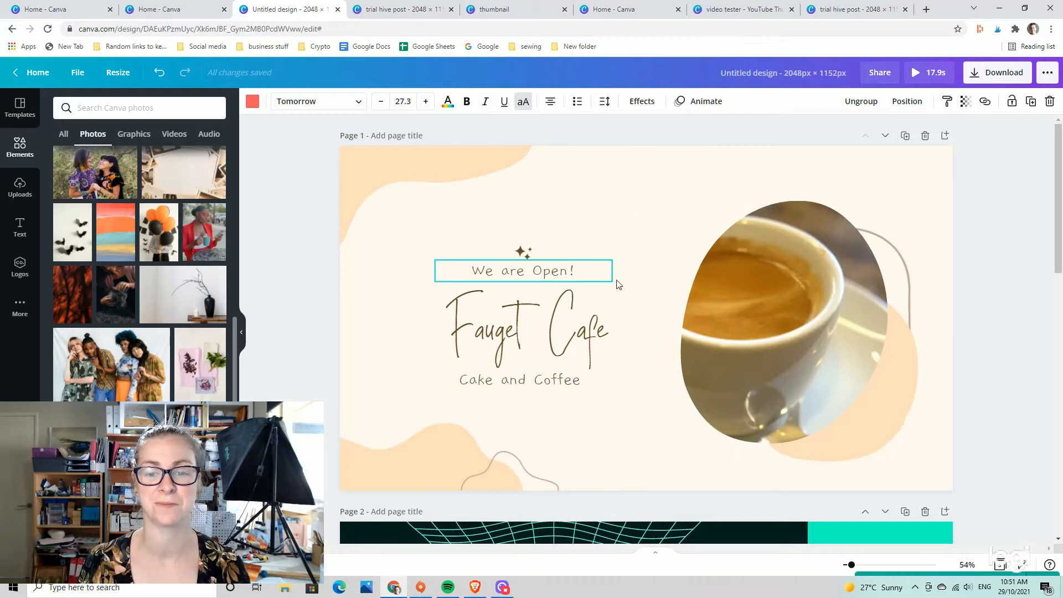
scroll(619, 278, down, 4)
scroll(619, 278, up, 4)
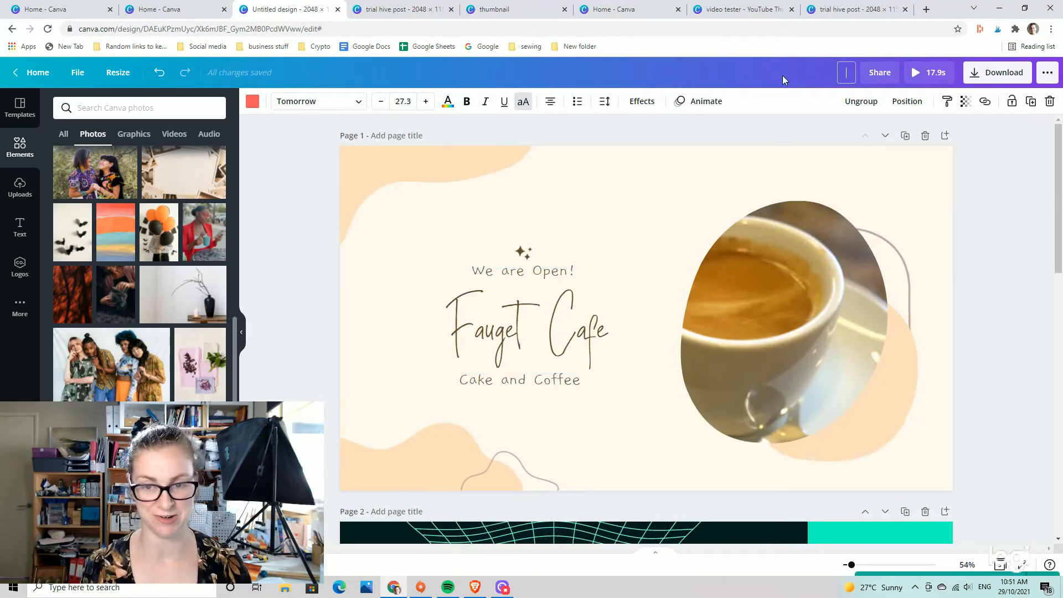
text(video)
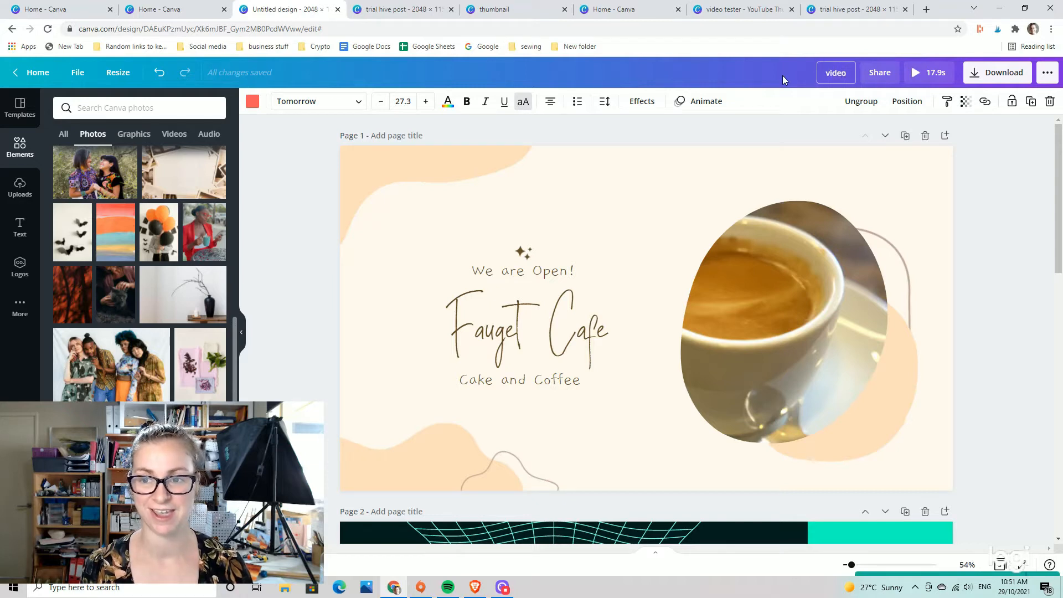
text( tester 2)
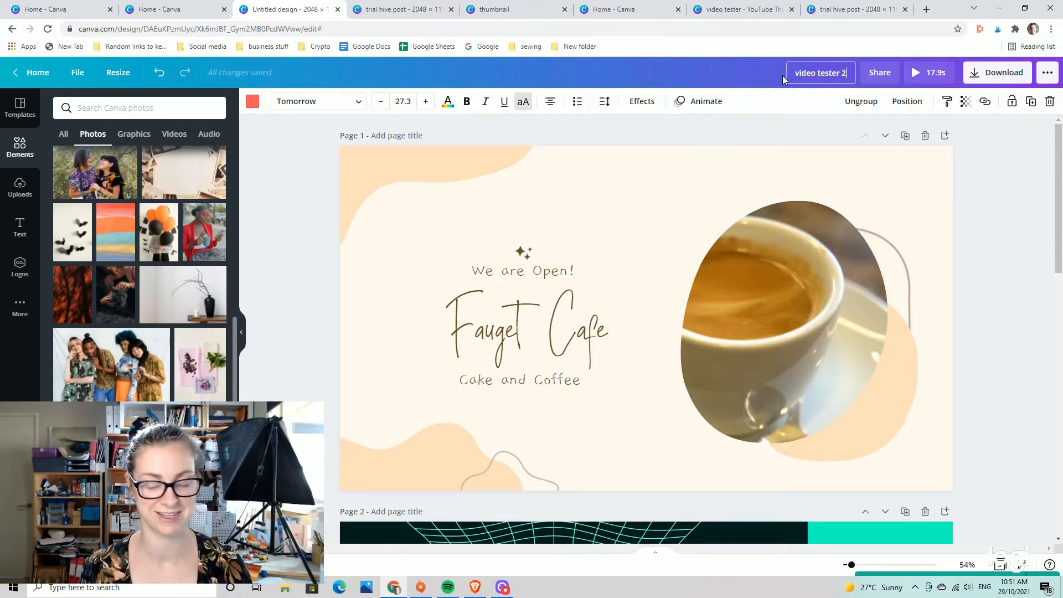
key(Return)
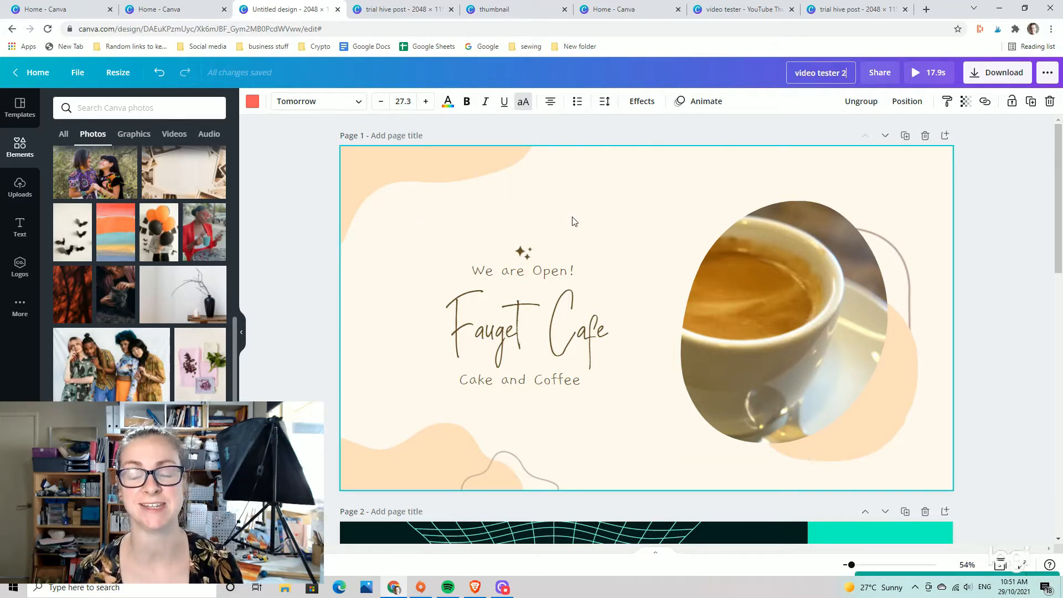
Set the background of the café template on page 1 to turquoise
click(603, 221)
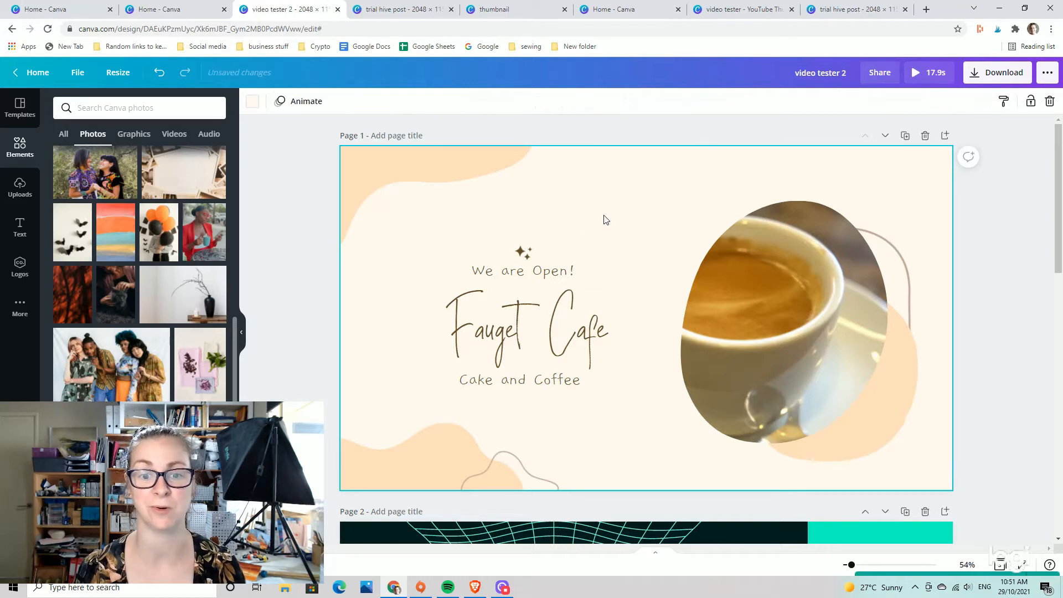
click(252, 106)
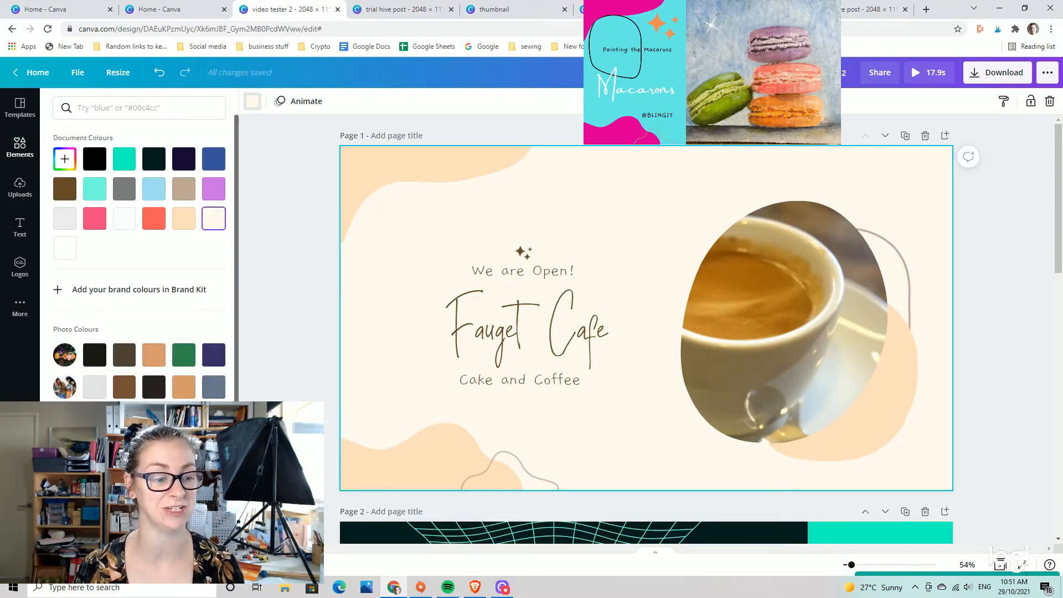
click(124, 518)
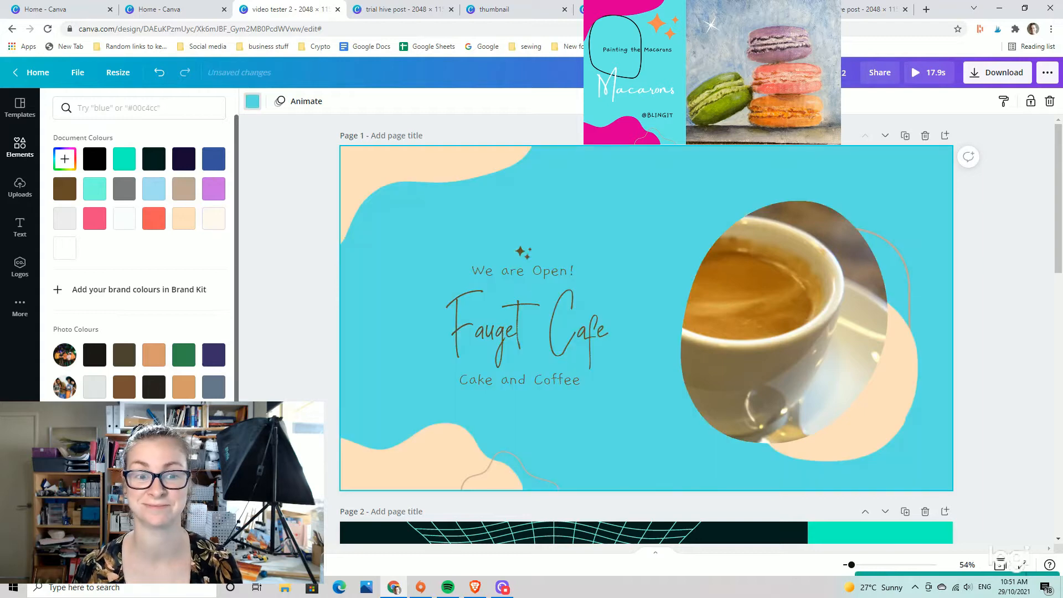
Recolour the two peach corner blobs on page 1 with the pink document colour
click(398, 177)
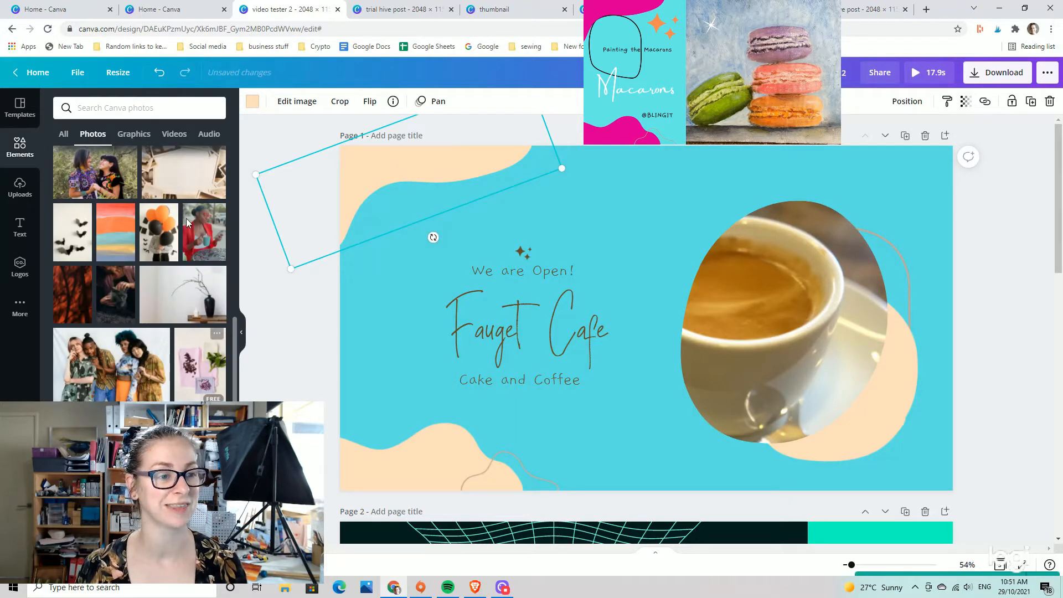
click(252, 102)
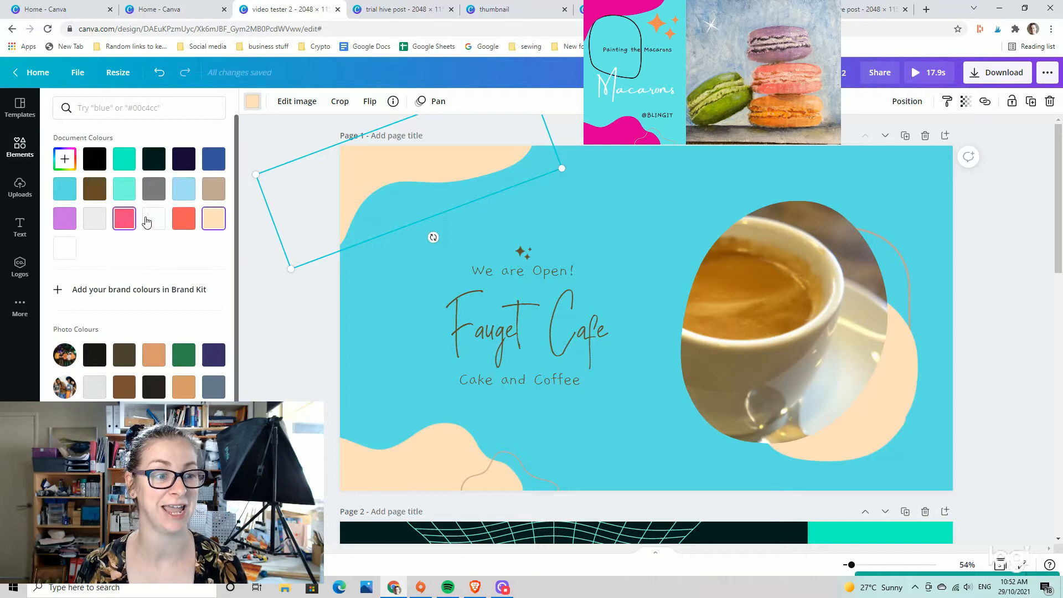
click(124, 218)
click(405, 463)
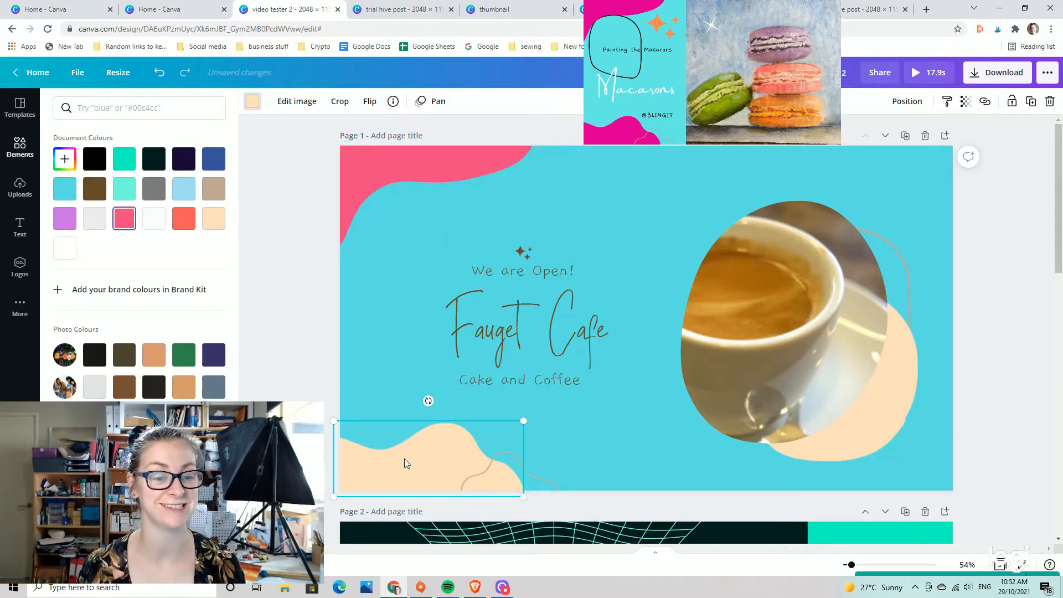
click(124, 218)
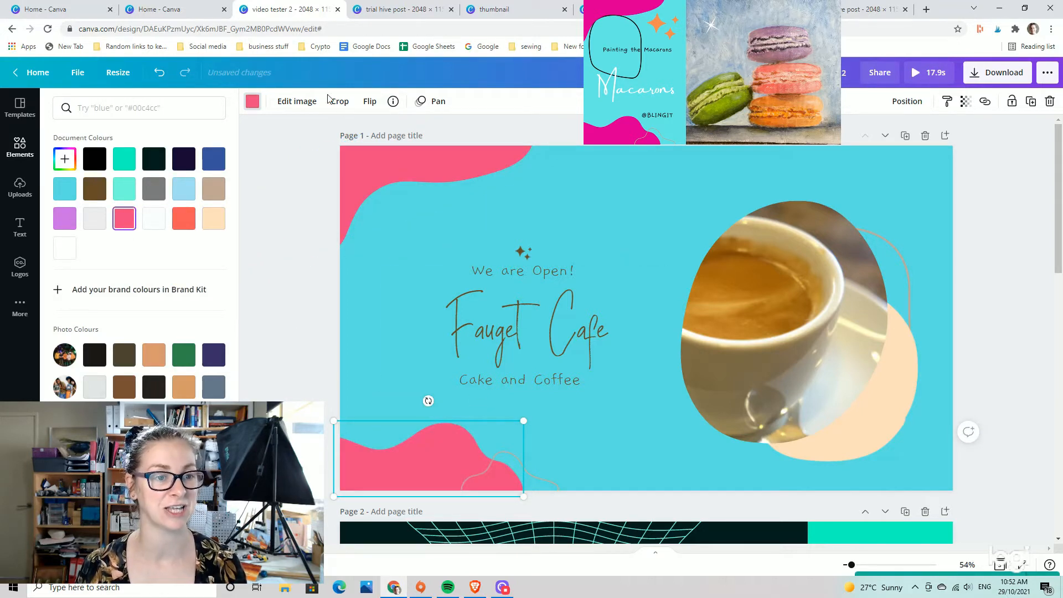
Mix a deeper, more saturated pink for the lower corner blob and apply the same colour to the upper one
click(253, 105)
click(252, 104)
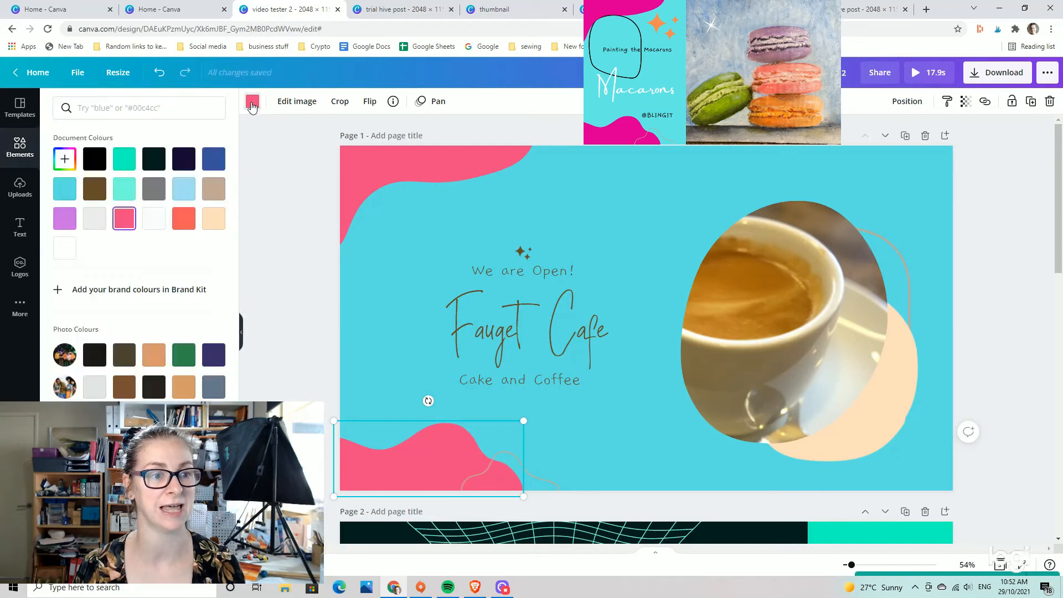
click(76, 160)
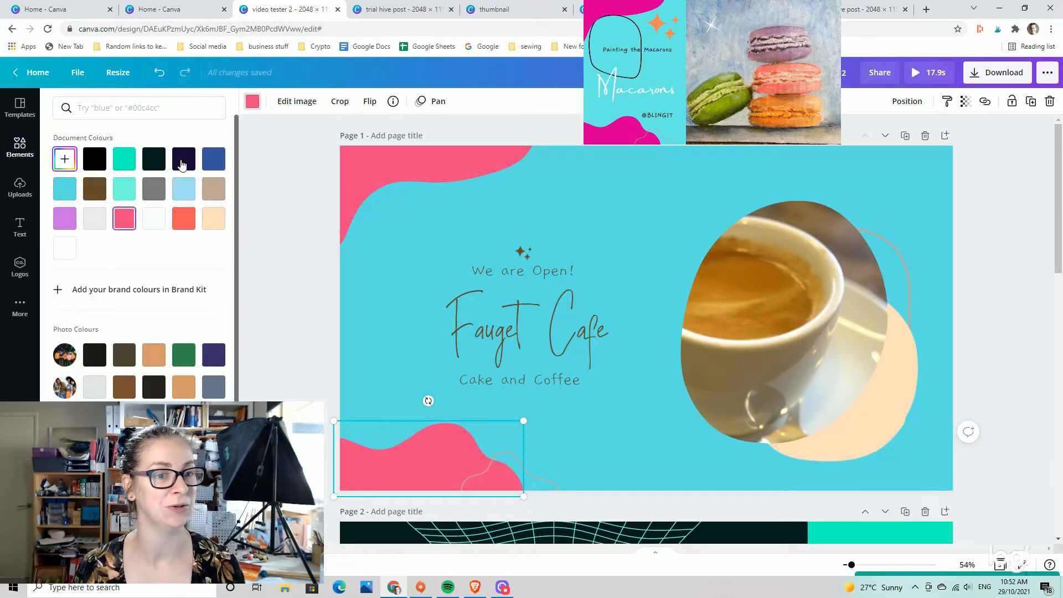
click(203, 190)
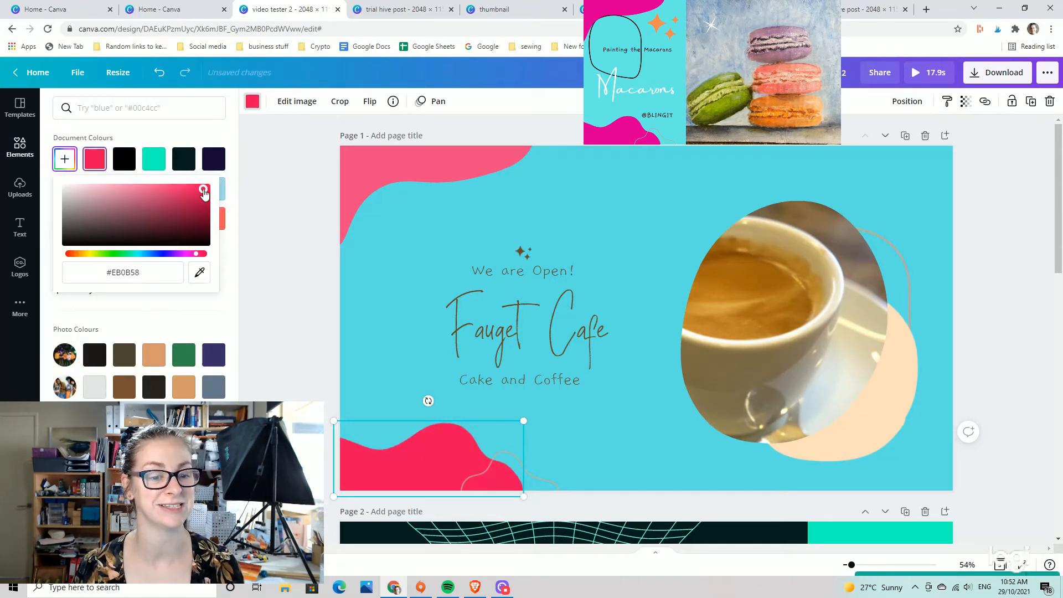
click(410, 171)
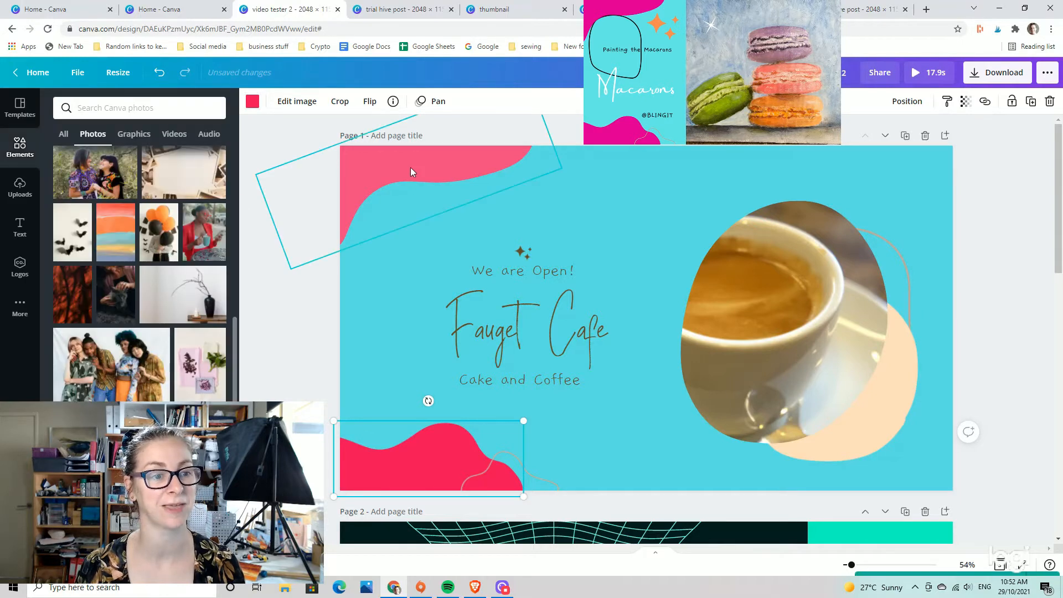
click(254, 104)
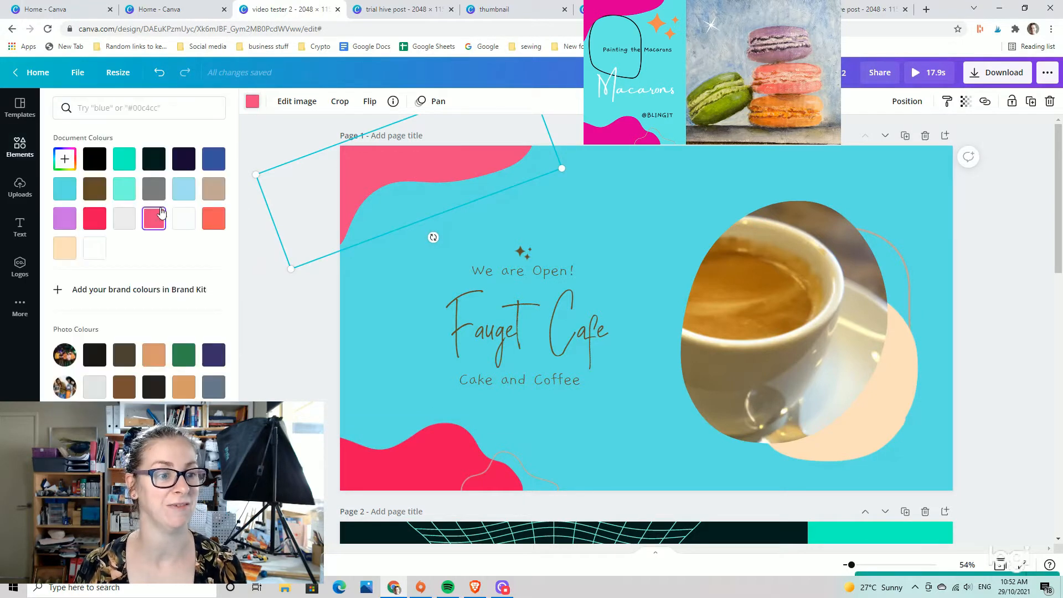
click(94, 220)
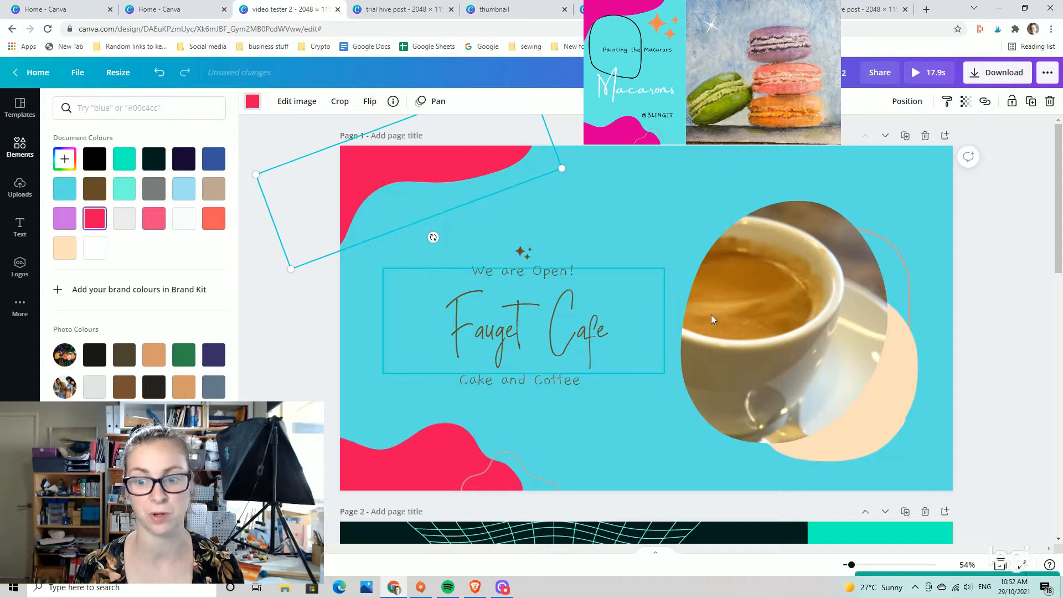
Move the thin outline shape from behind the coffee photo to the title text area and colour it black
click(903, 259)
drag(862, 250, 472, 228)
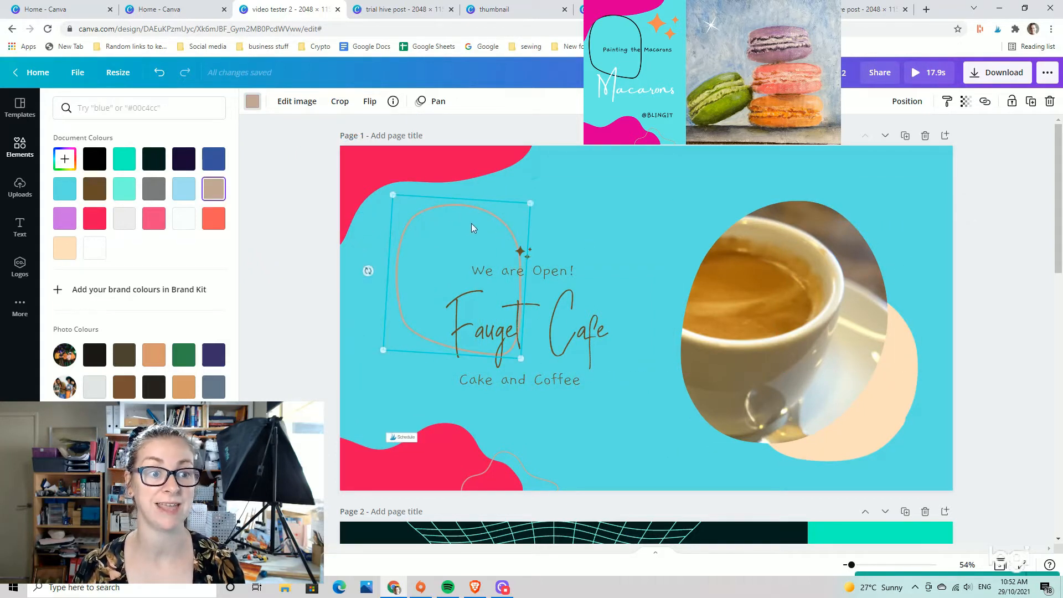
click(95, 163)
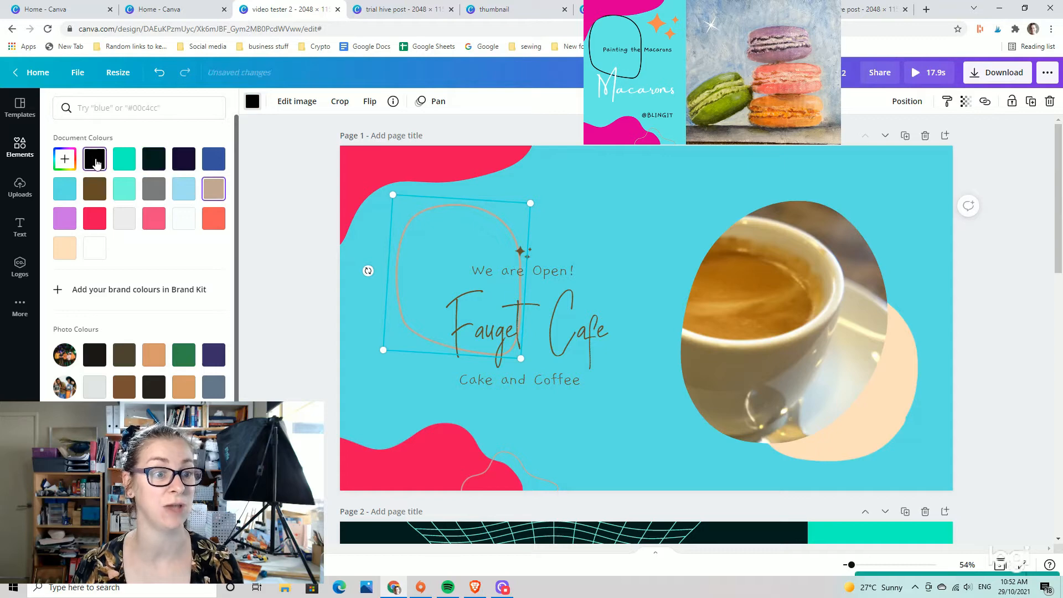
Make the "Fauget Cafe" title white and set its font to Amsterdam Two
click(582, 346)
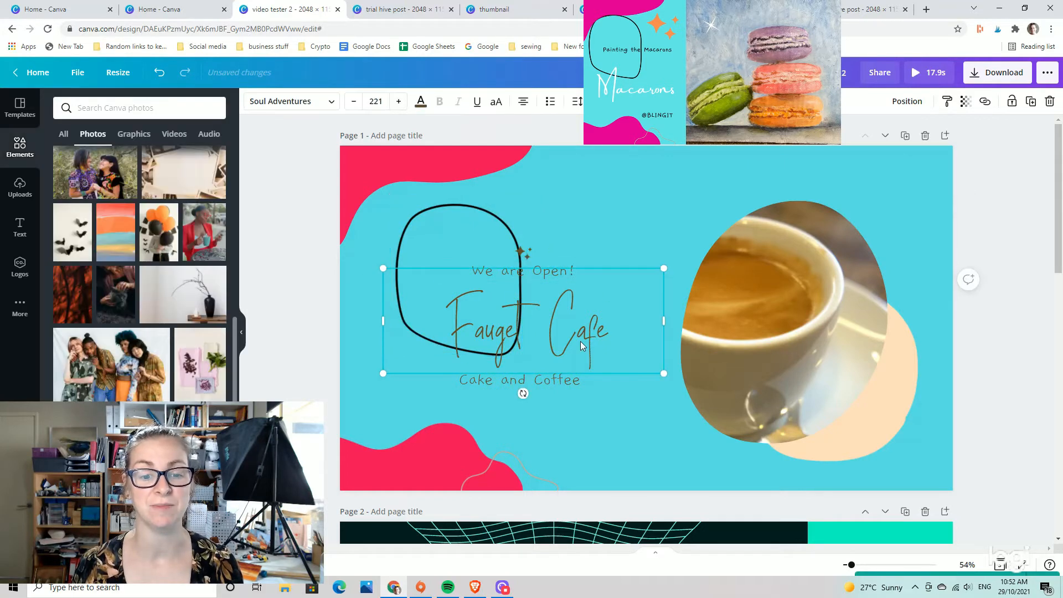
click(422, 104)
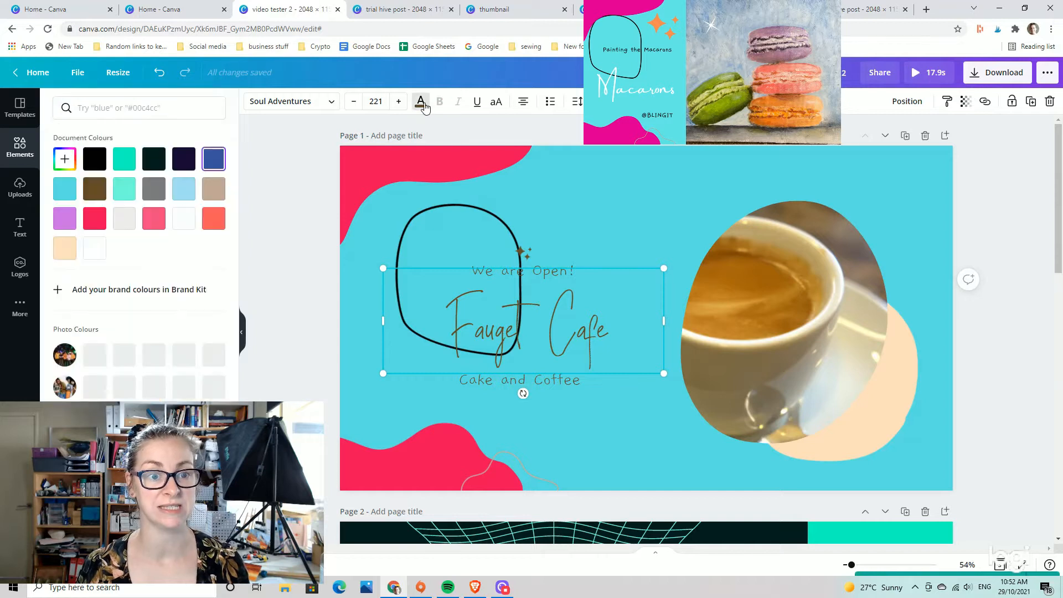
click(182, 222)
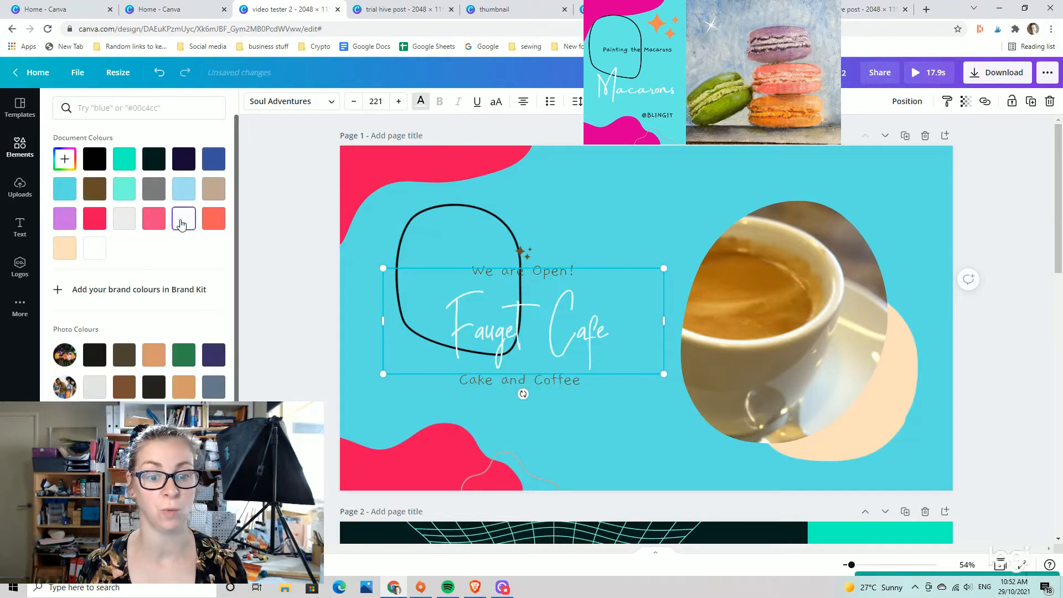
click(285, 104)
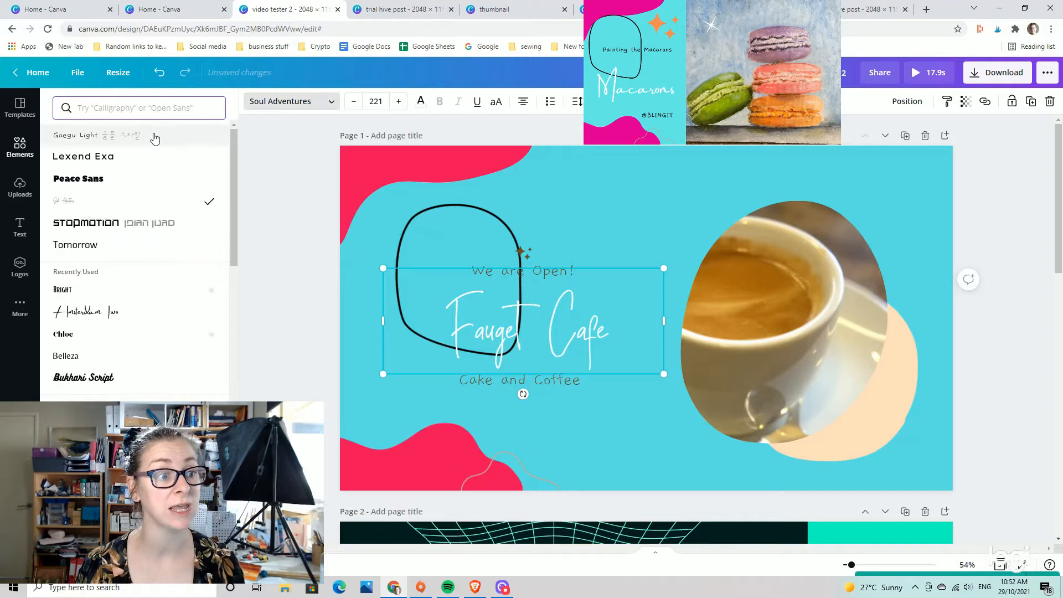
click(96, 316)
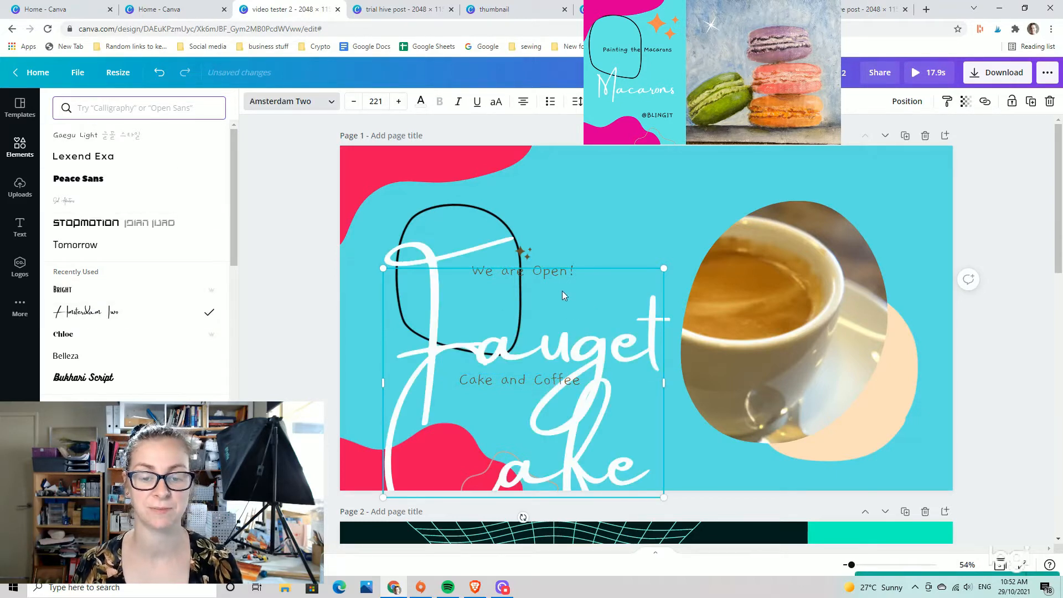
Replace the "Fauget Cafe" title text with the word for macaron
click(586, 402)
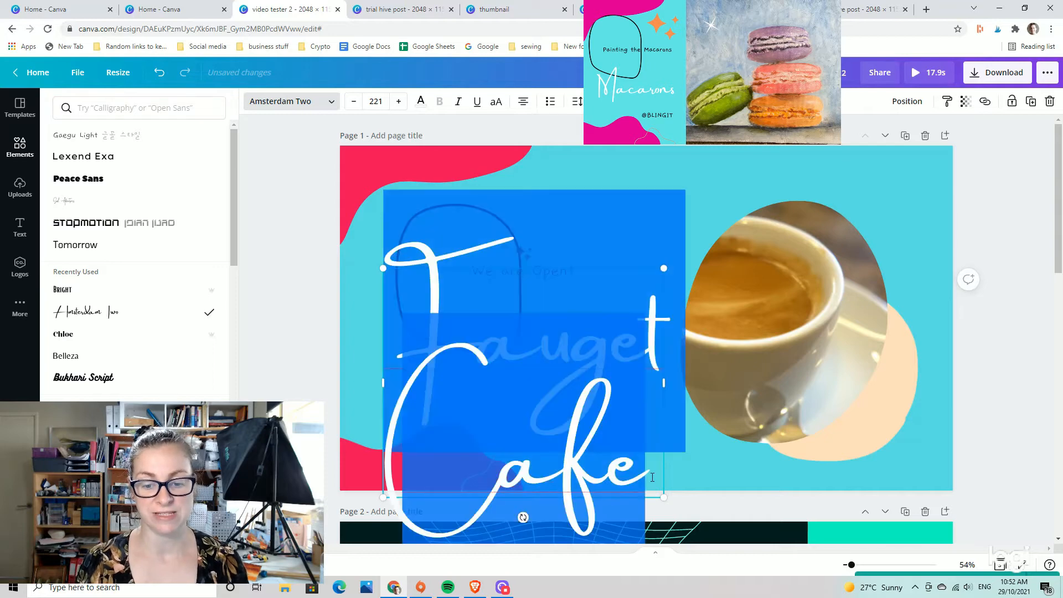
key(BackSpace)
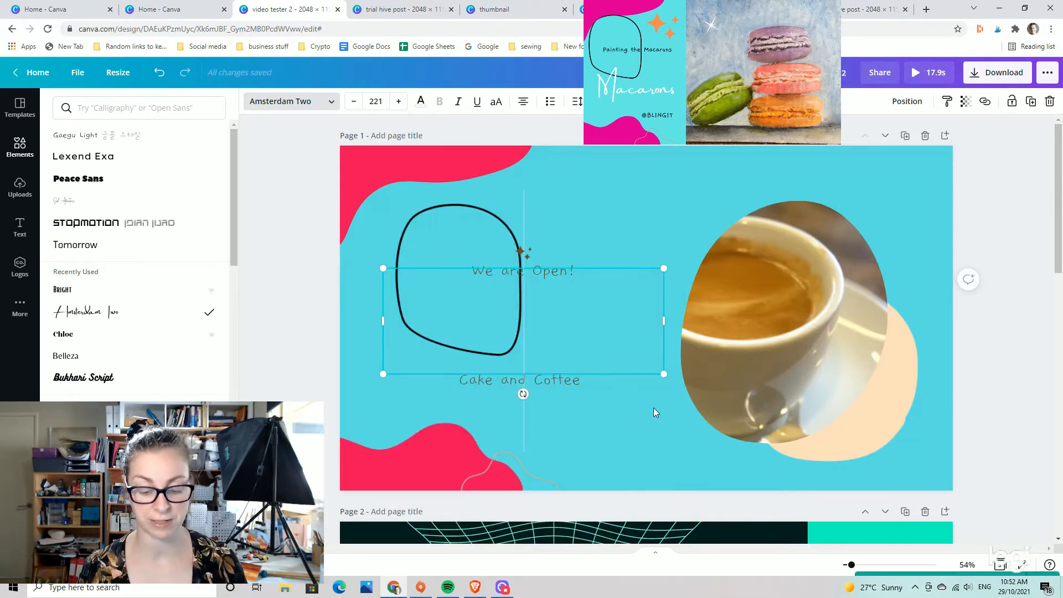
text(Com)
key(BackSpace)
key(BackSpace)
key(BackSpace)
text(cacaron)
Reduce the title's font size to 96 so the word fits on one line
scroll(756, 357, down, 1)
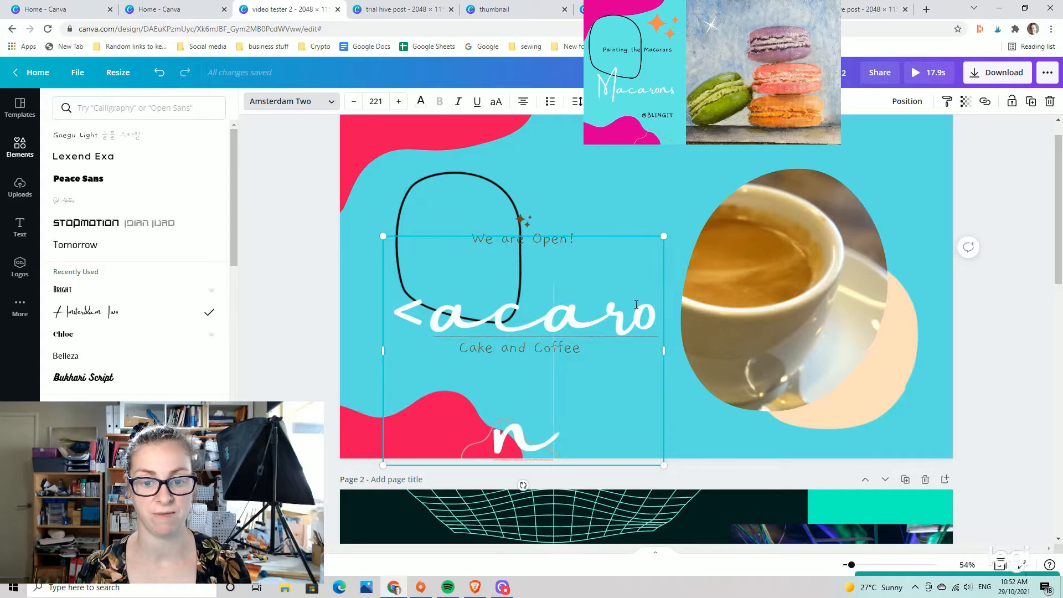
click(355, 102)
click(354, 102)
click(355, 102)
click(354, 101)
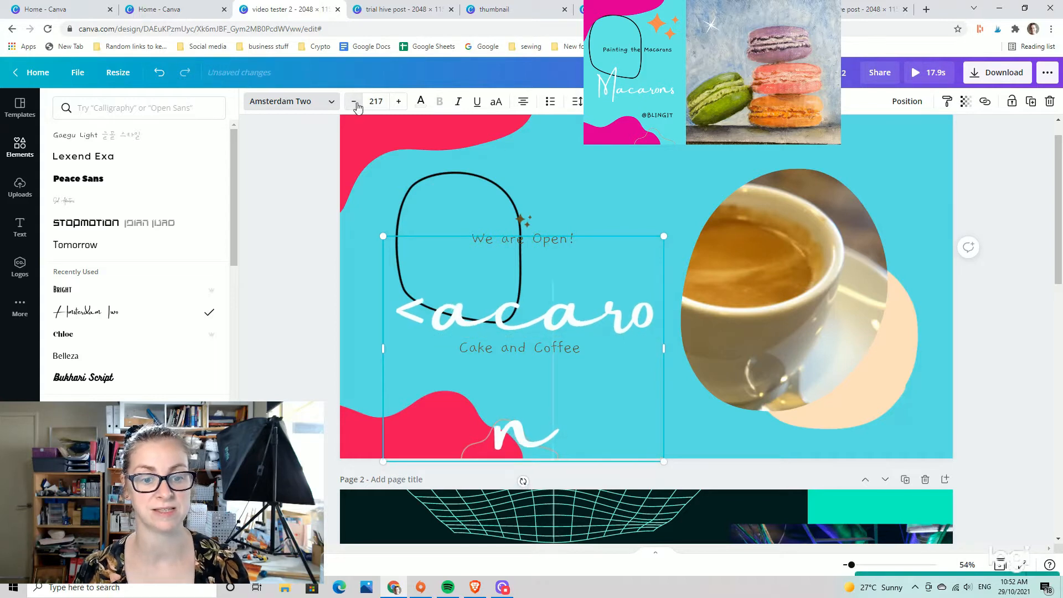
click(355, 103)
click(355, 103)
click(355, 103)
click(357, 103)
click(386, 101)
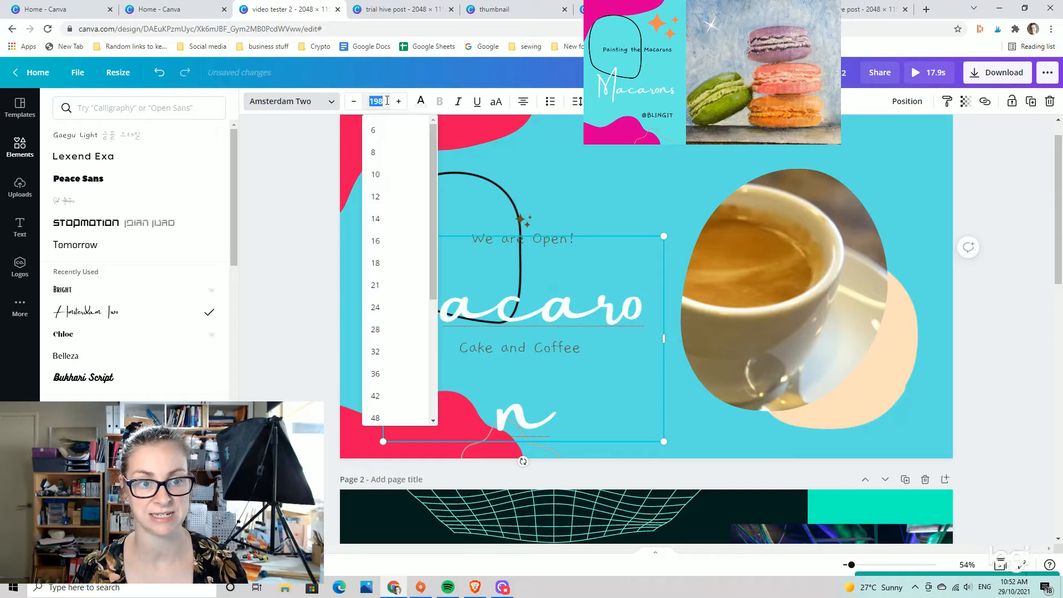
text(96)
key(Return)
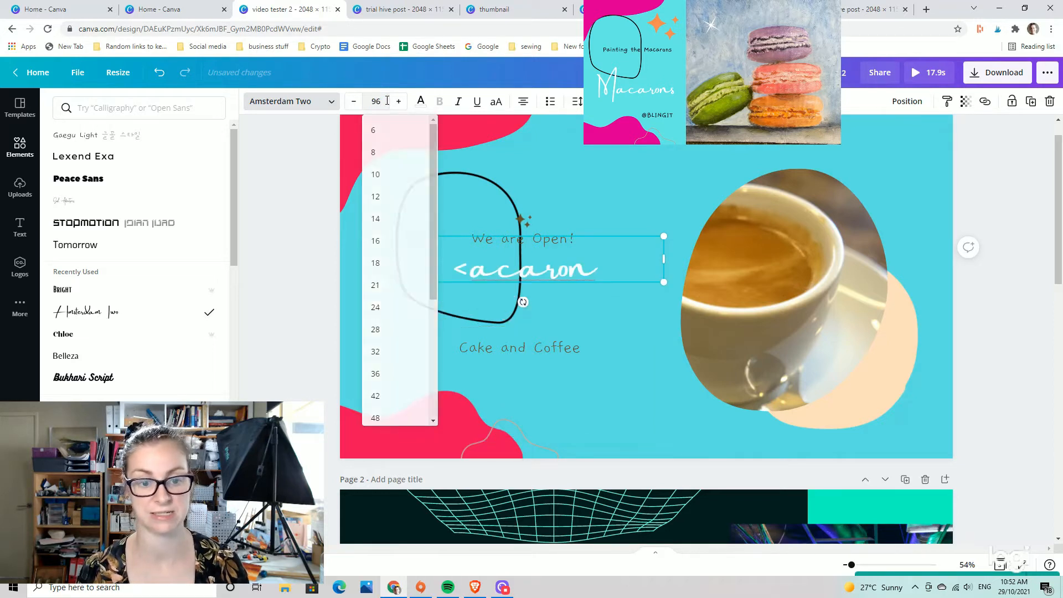
Correct the title to "Macarons" using the trial hive post design as reference, and move it slightly lower, below the "We are Open!" line
key(BackSpace)
text(M)
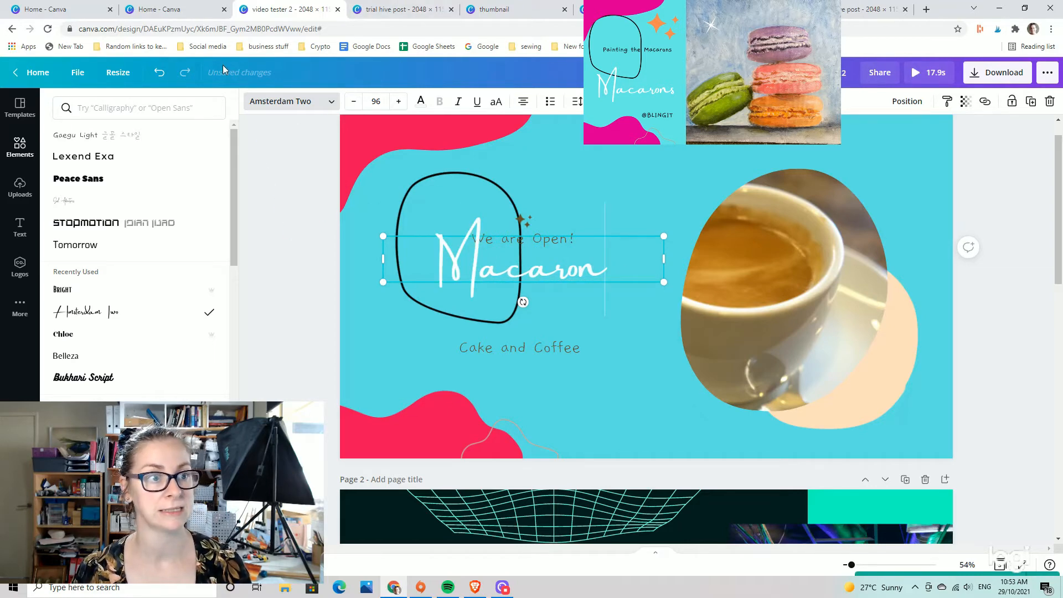
click(165, 10)
click(264, 10)
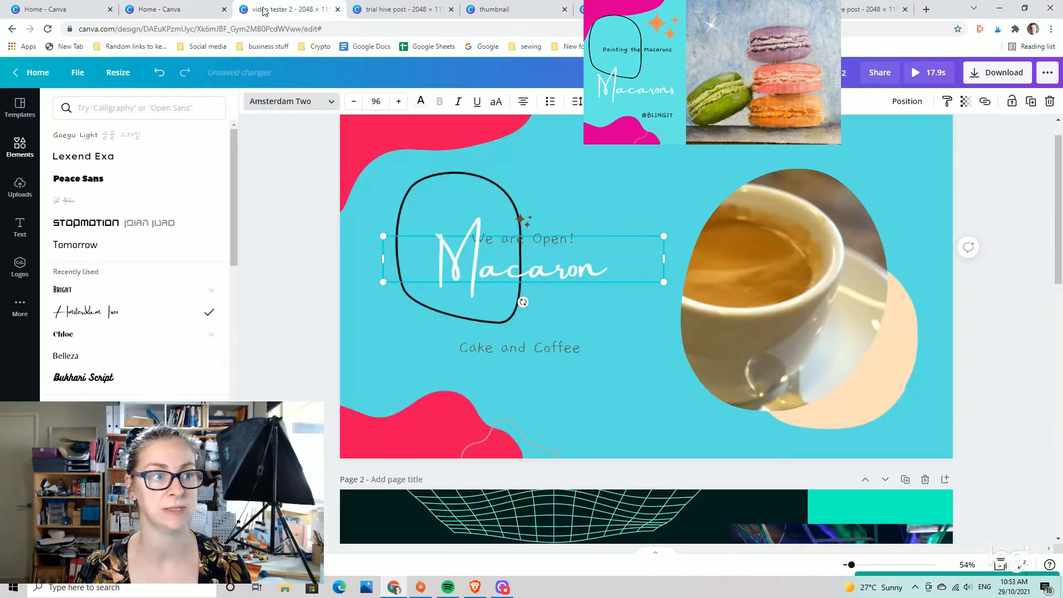
click(410, 10)
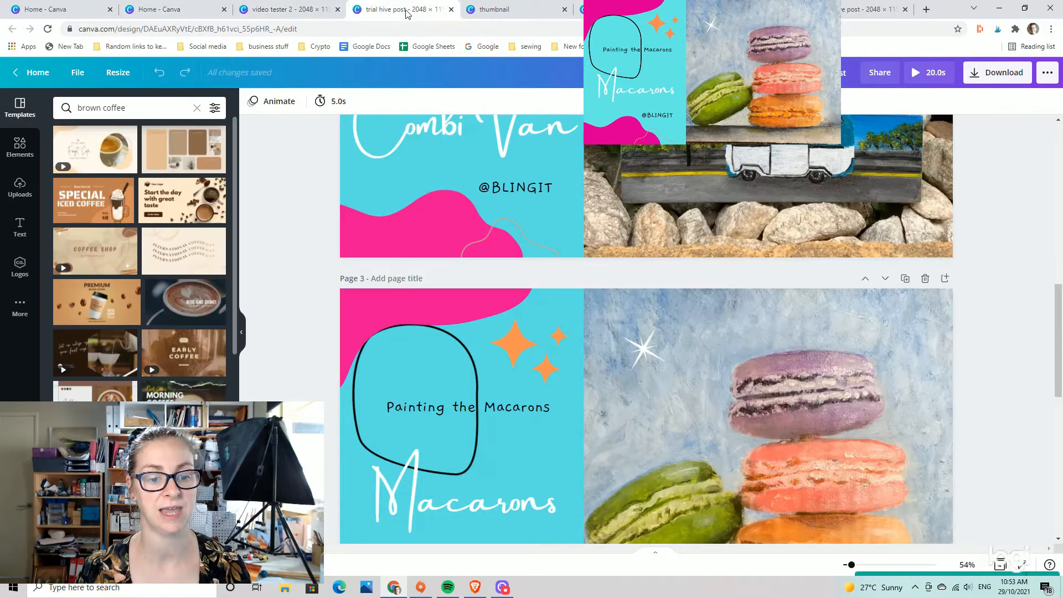
scroll(572, 358, down, 3)
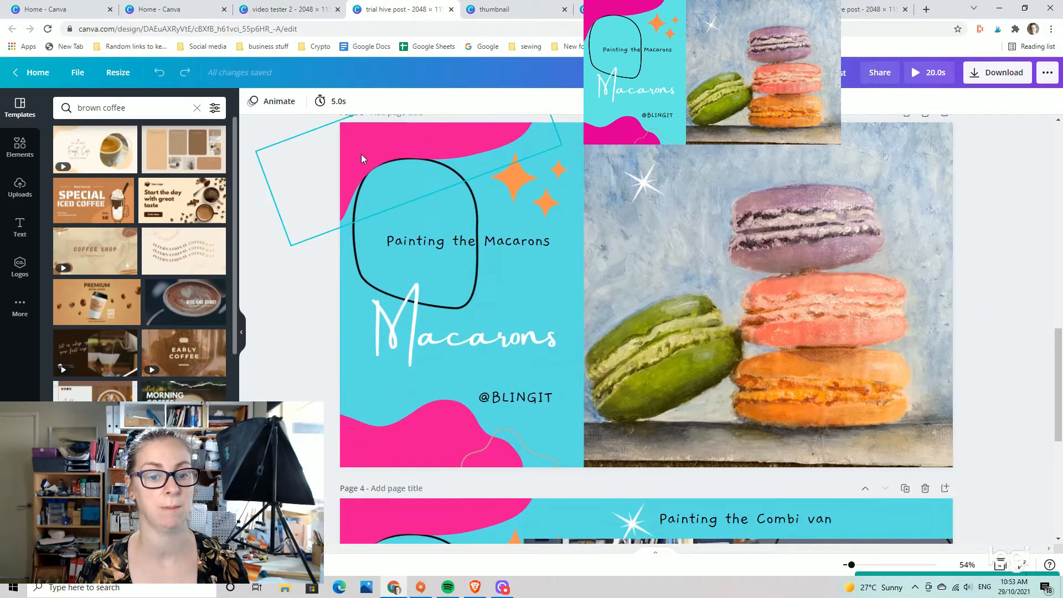
click(282, 9)
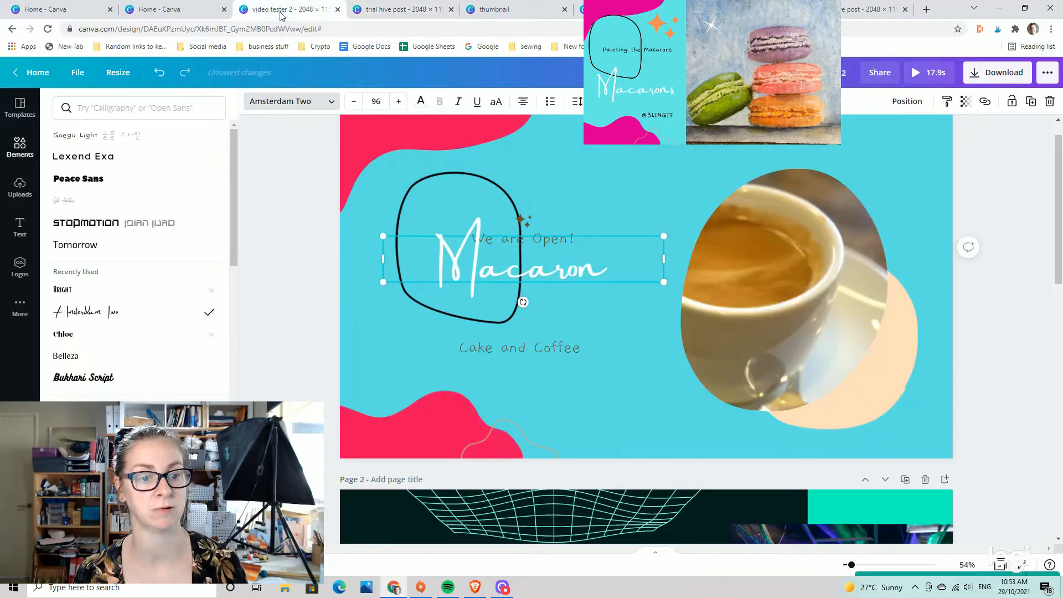
click(609, 267)
text(s)
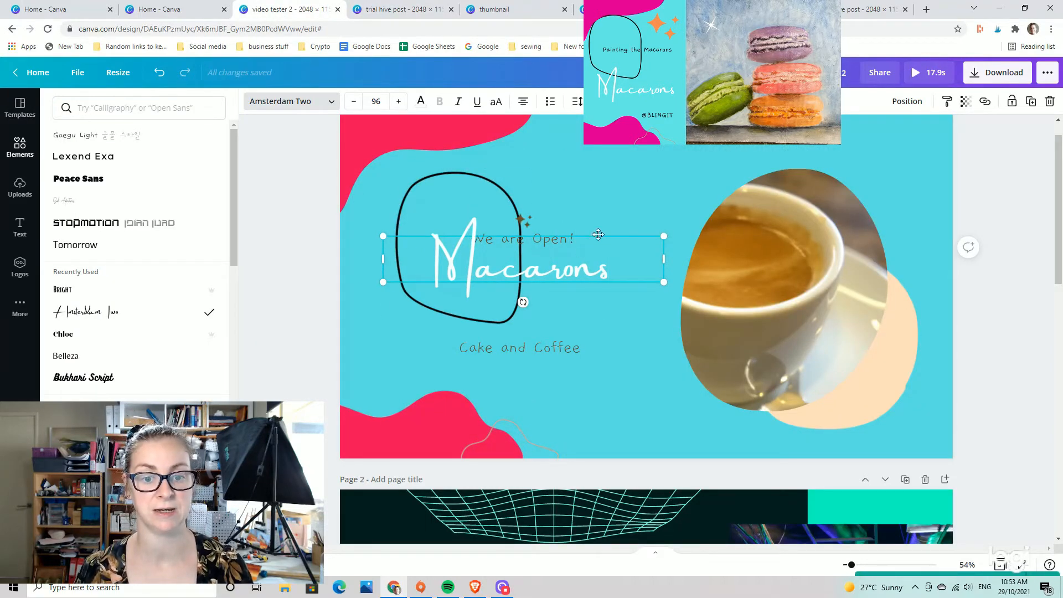
drag(593, 236, 569, 238)
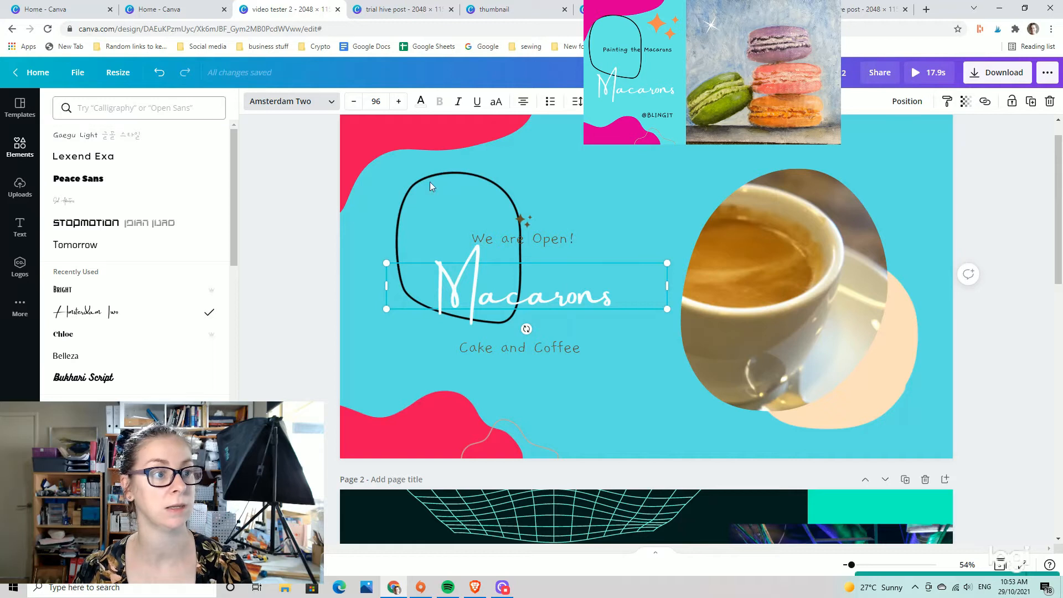
Replace the "We are Open!" line with "Painting the Macarons" and compare it with the Macarons thumbnail in the trial hive post design
click(585, 228)
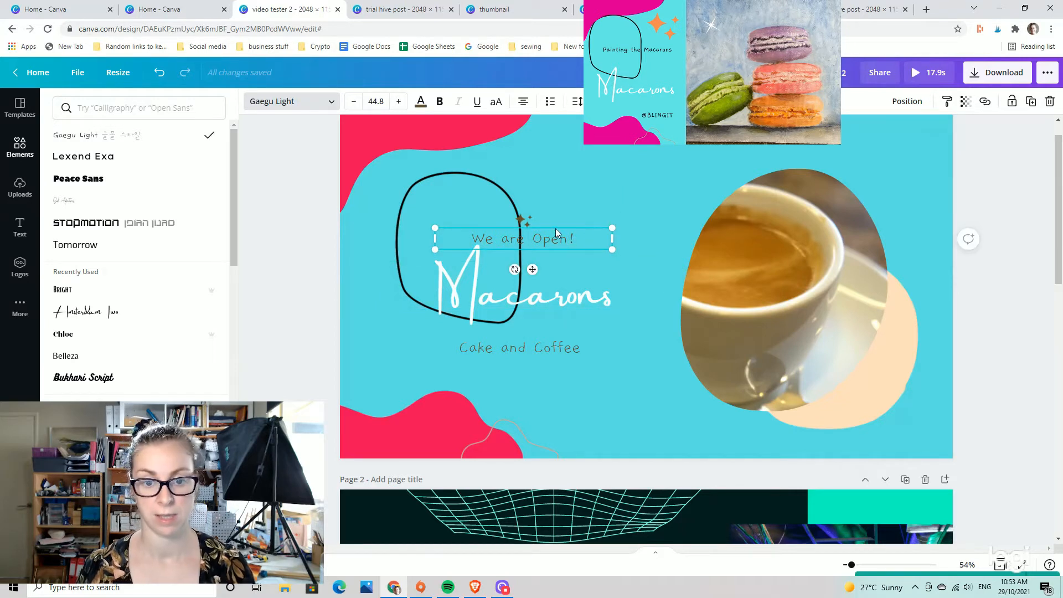
click(583, 244)
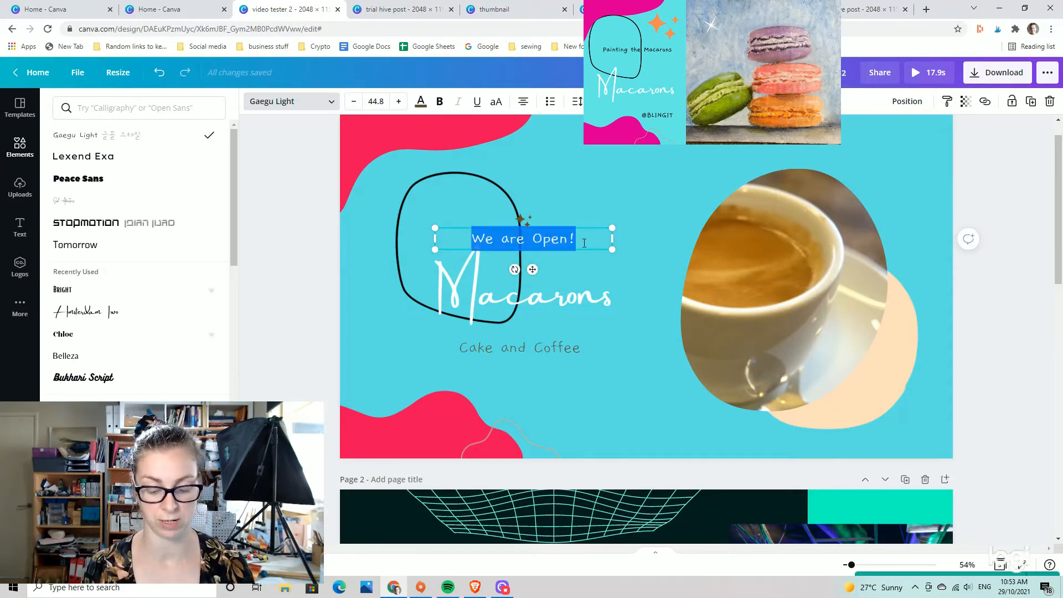
text(Painting t)
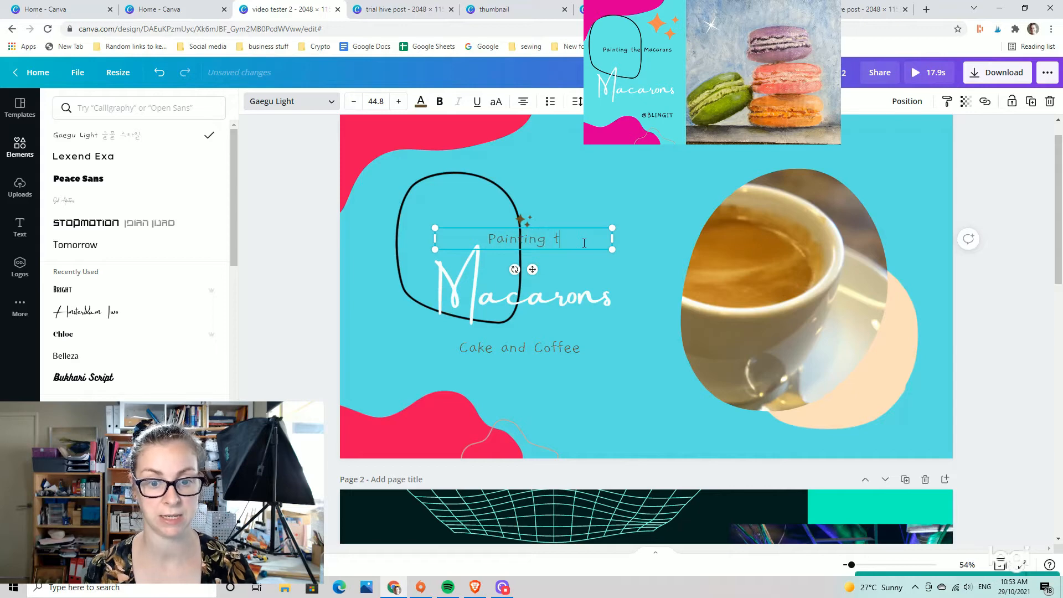
text(he Macarons)
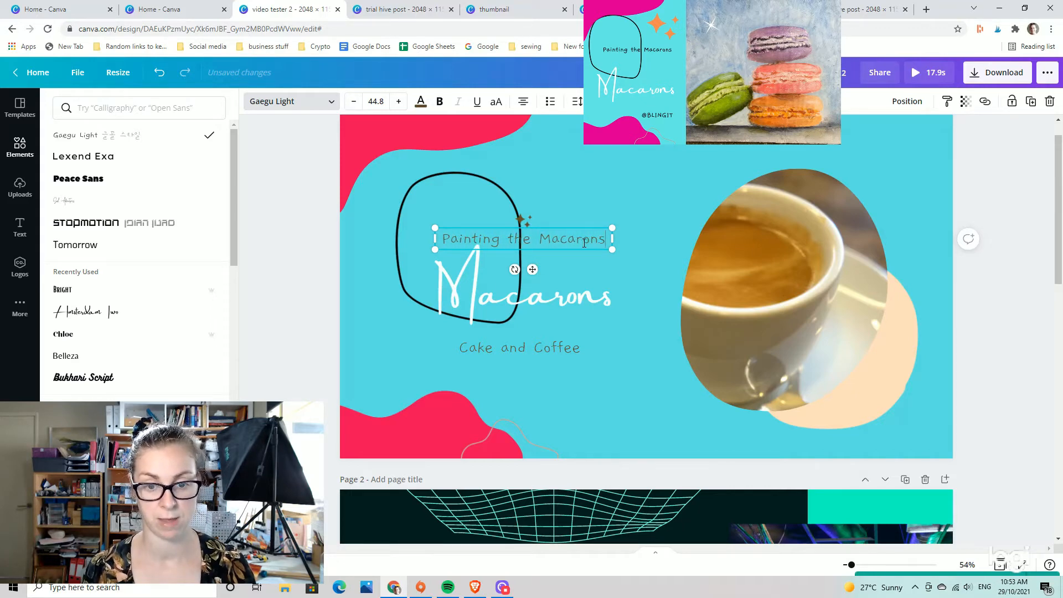
click(395, 11)
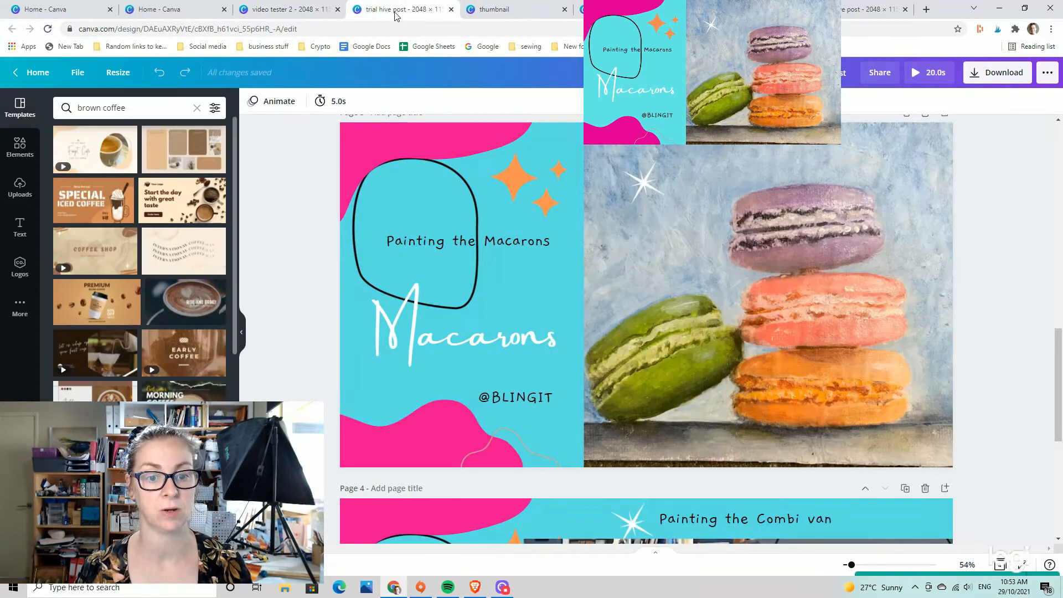
Make the "Painting the Macarons" line black and bold, using the same line in the trial hive post design as reference
click(525, 242)
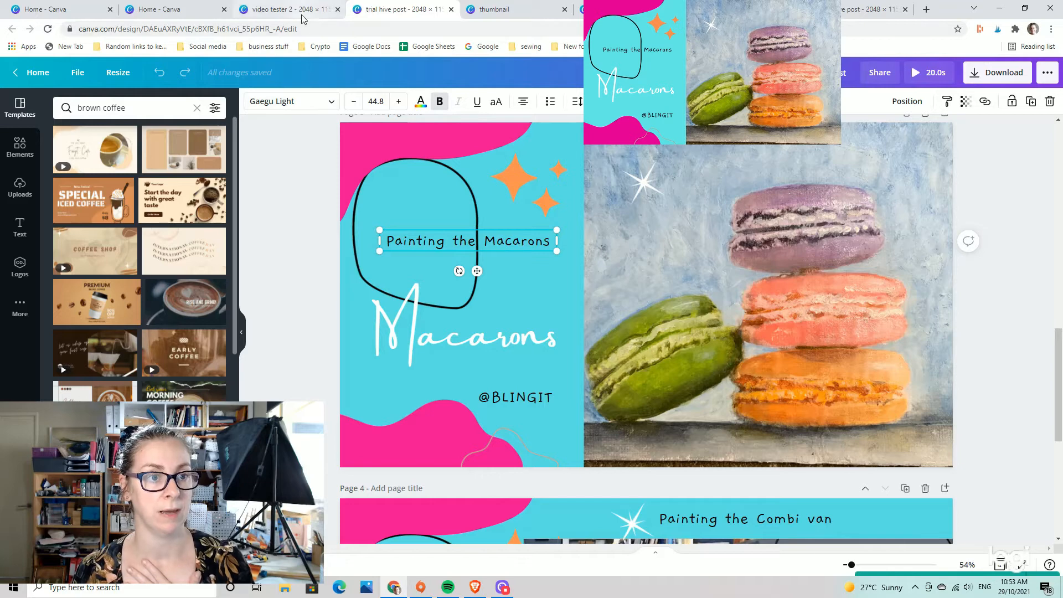
click(272, 11)
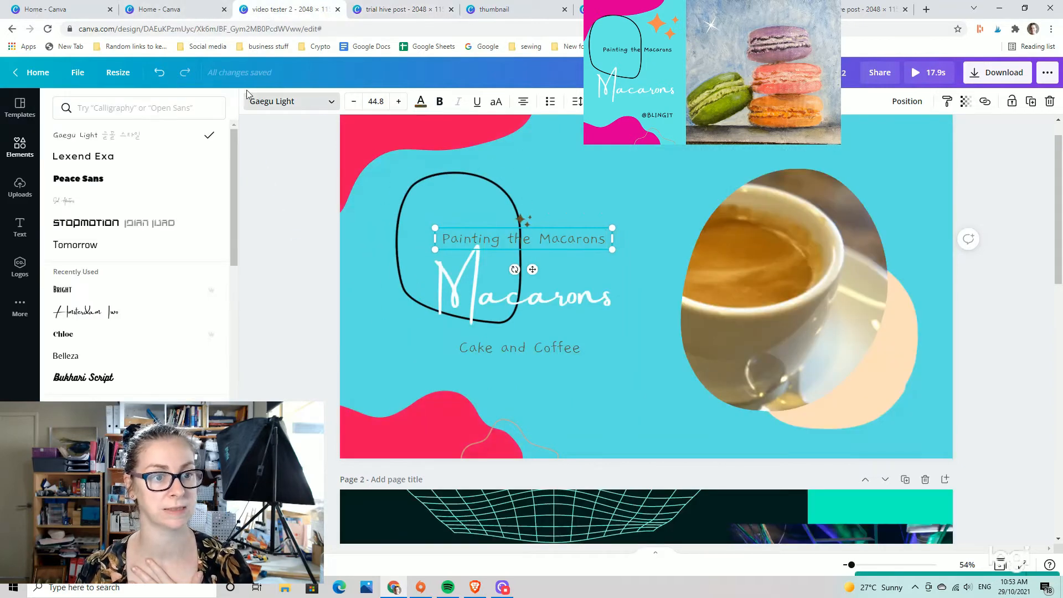
click(279, 105)
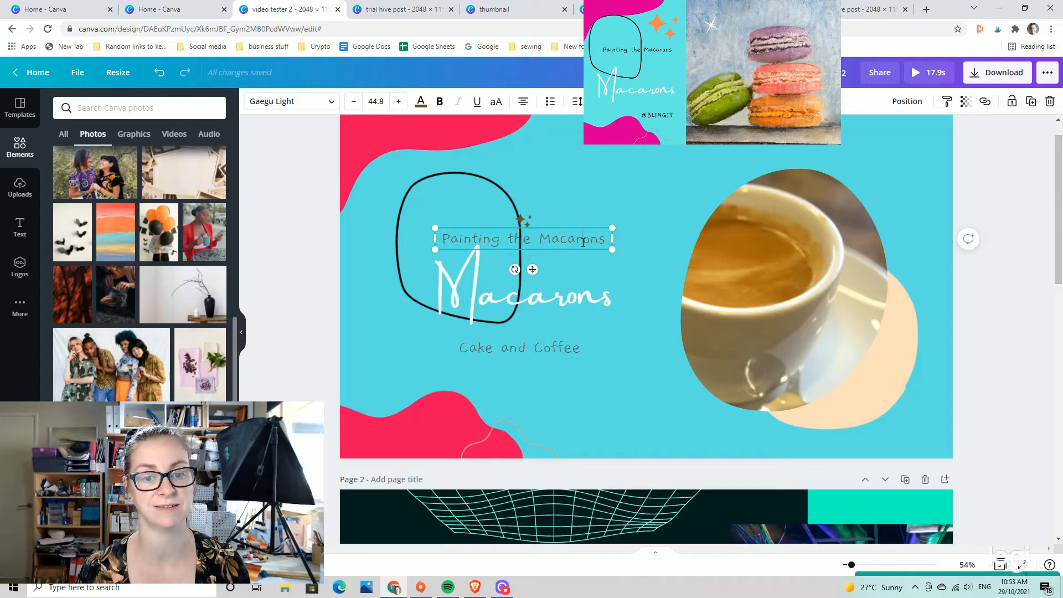
drag(607, 241, 439, 240)
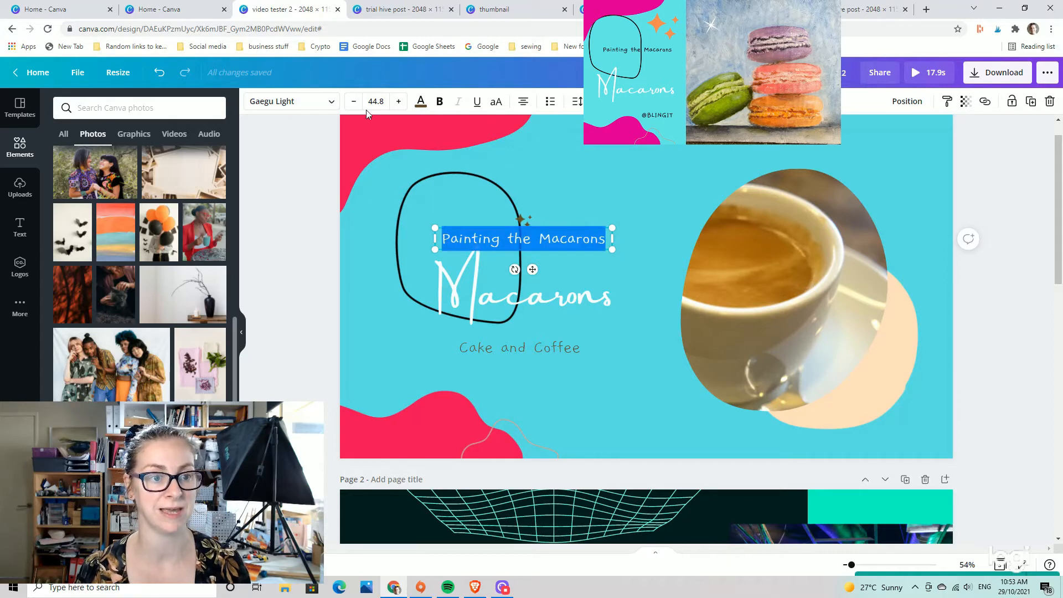
click(419, 105)
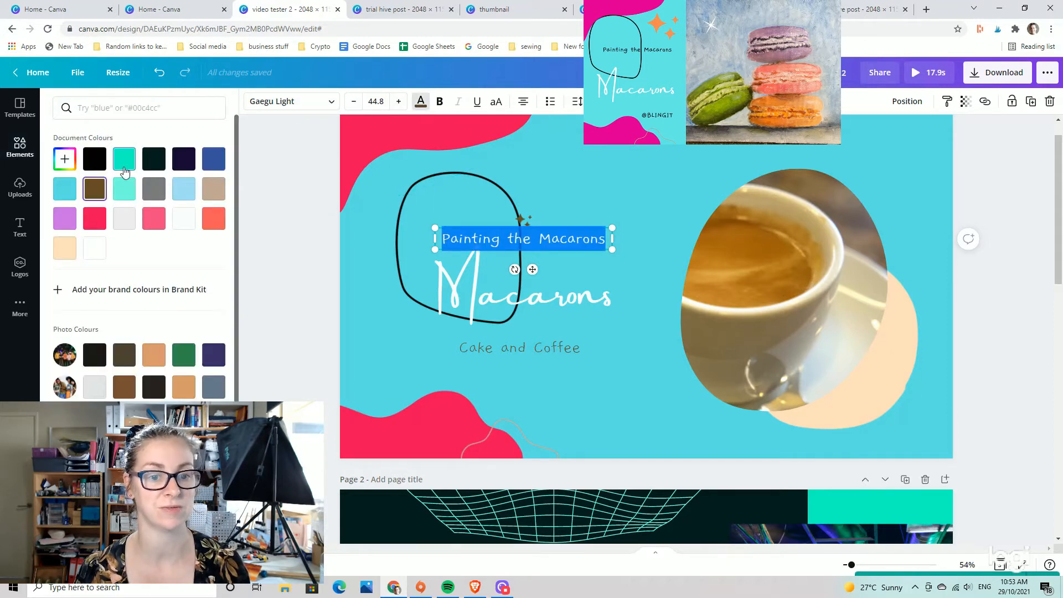
click(679, 219)
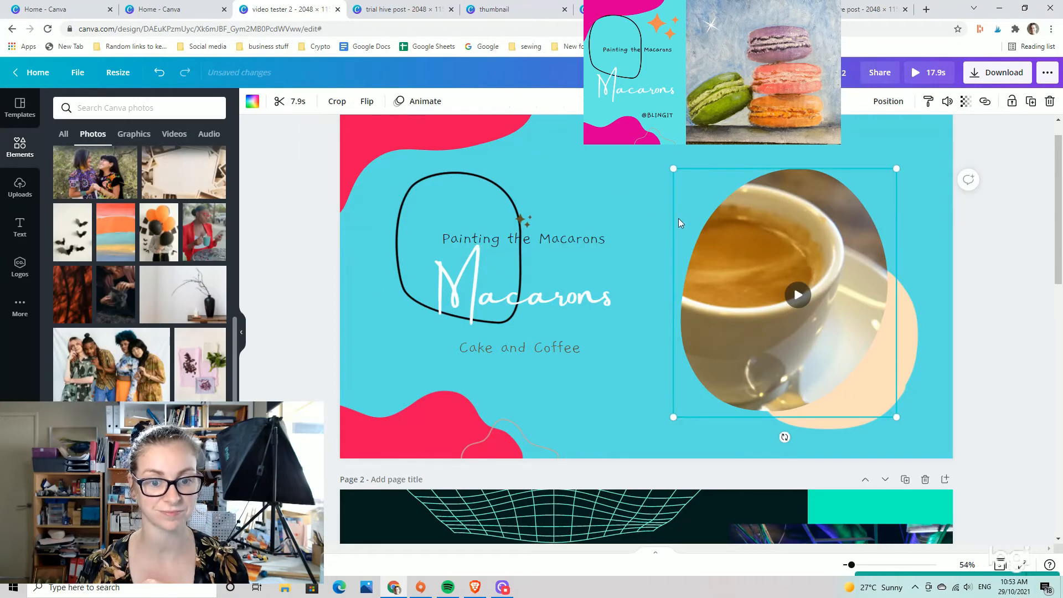
click(569, 239)
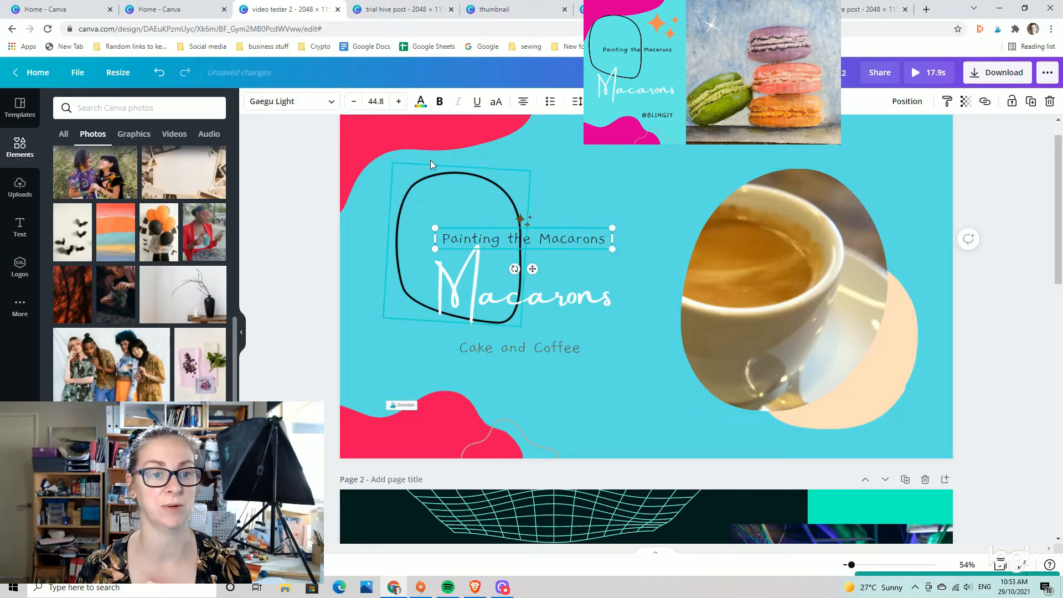
click(524, 142)
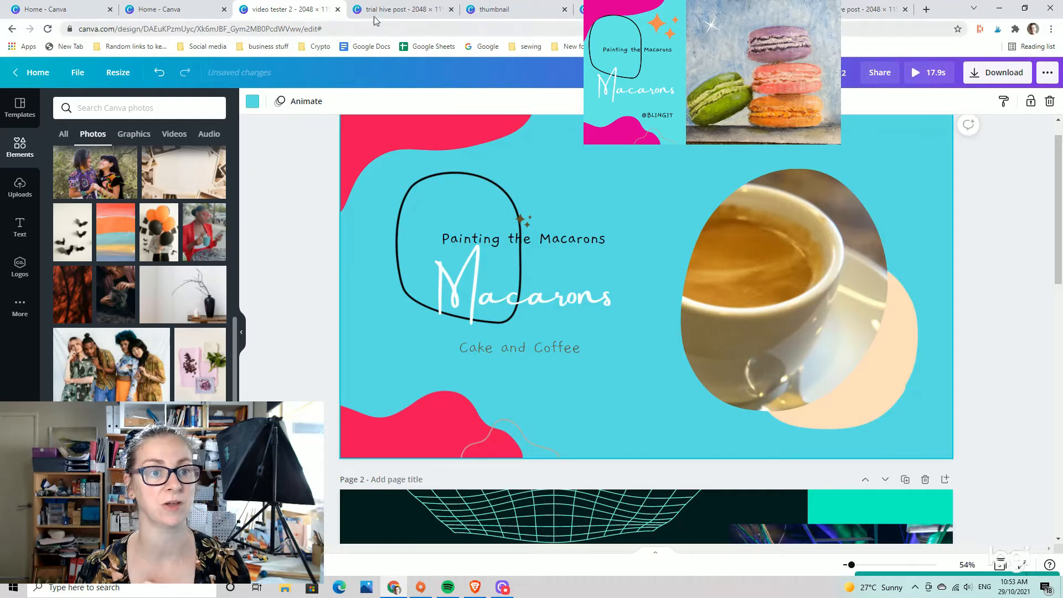
Check the trial hive post design again, and greatly enlarge the sparkle graphic above "Painting the Macarons" in video tester 2
click(395, 15)
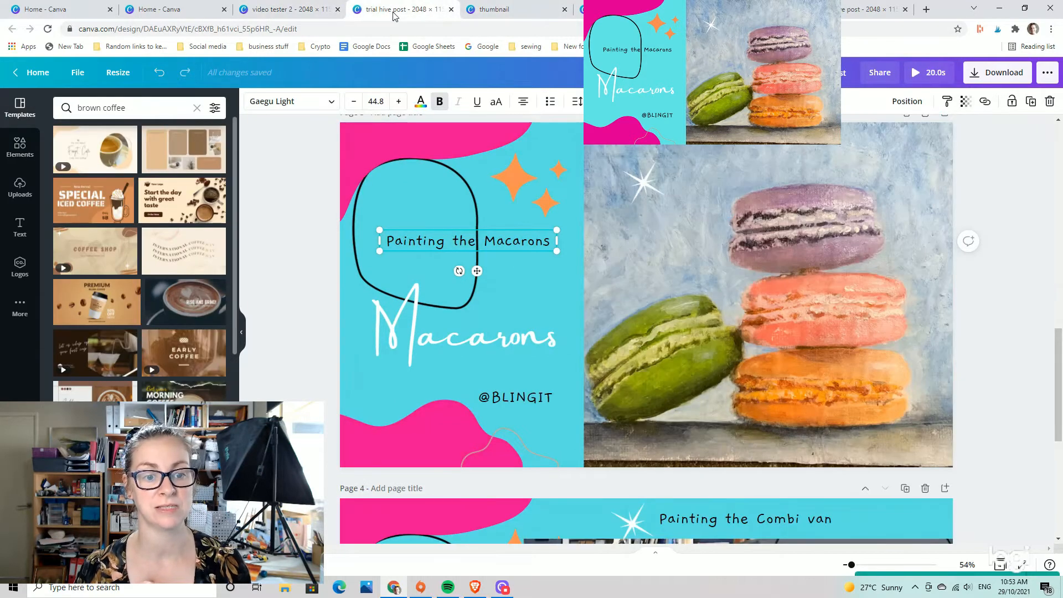
click(535, 316)
click(521, 243)
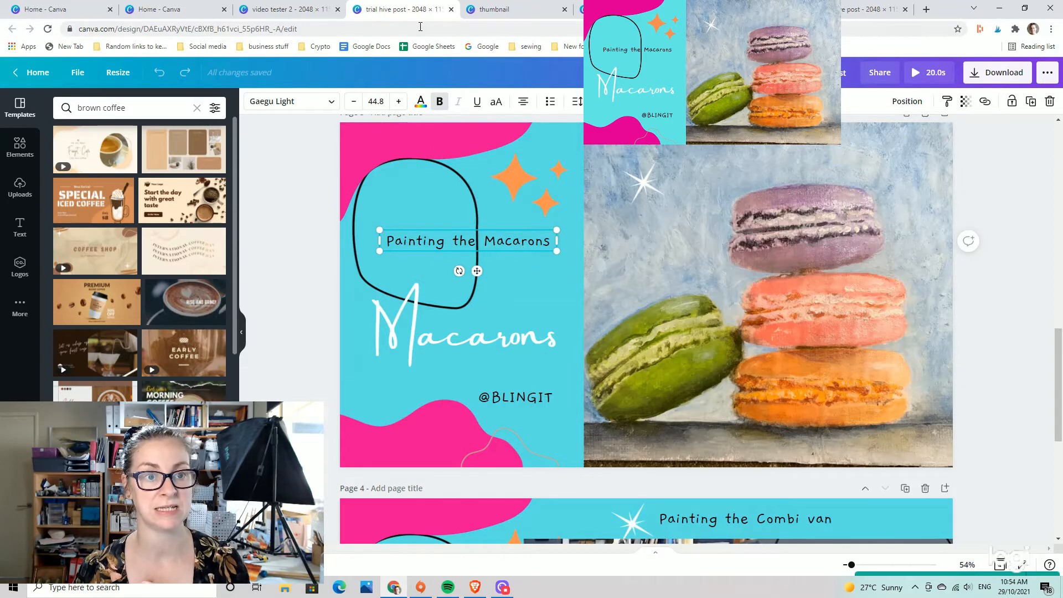
click(288, 9)
click(524, 221)
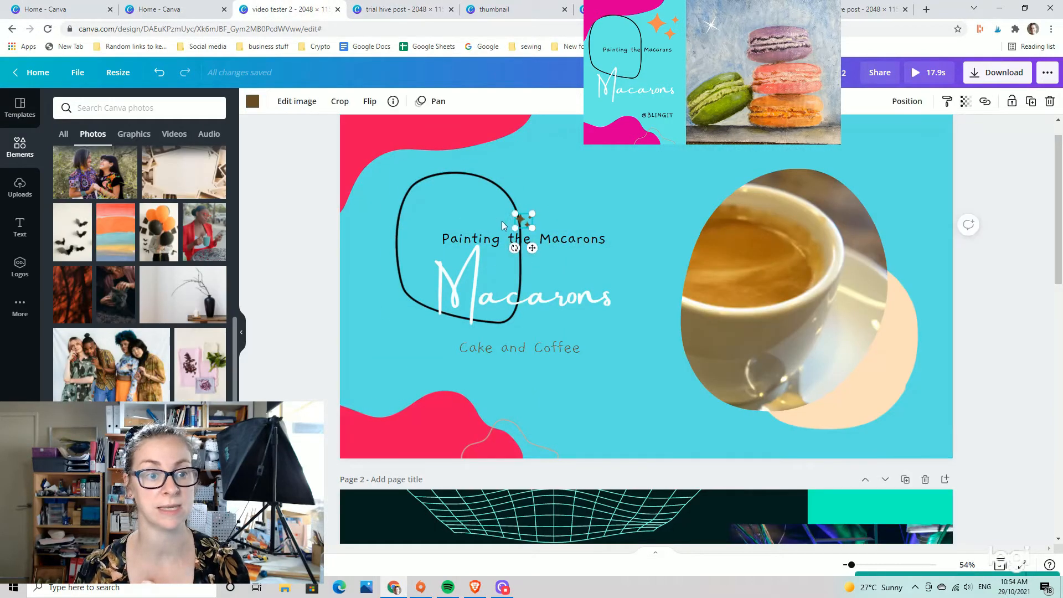
drag(532, 213, 621, 140)
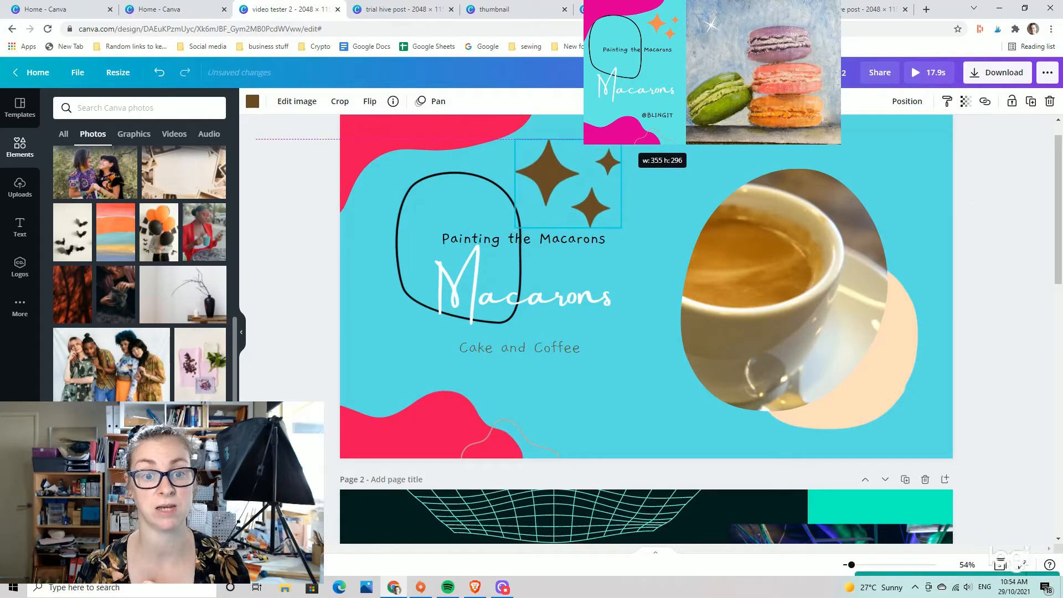
drag(621, 228, 598, 238)
Recolour the sparkle graphic orange after trying purple and light blue, and move it slightly up and to the left
click(253, 101)
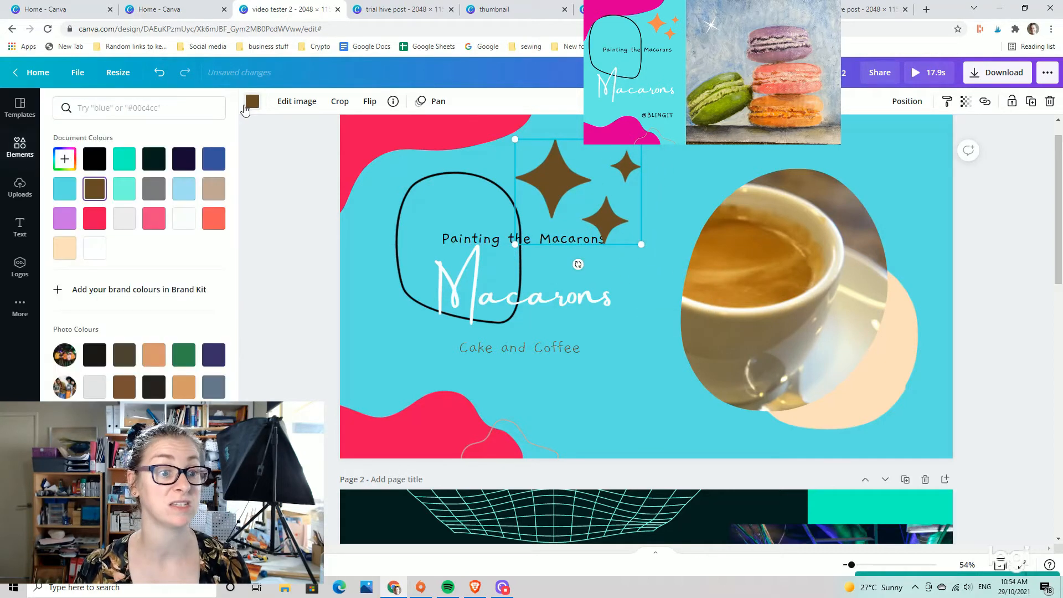
click(65, 218)
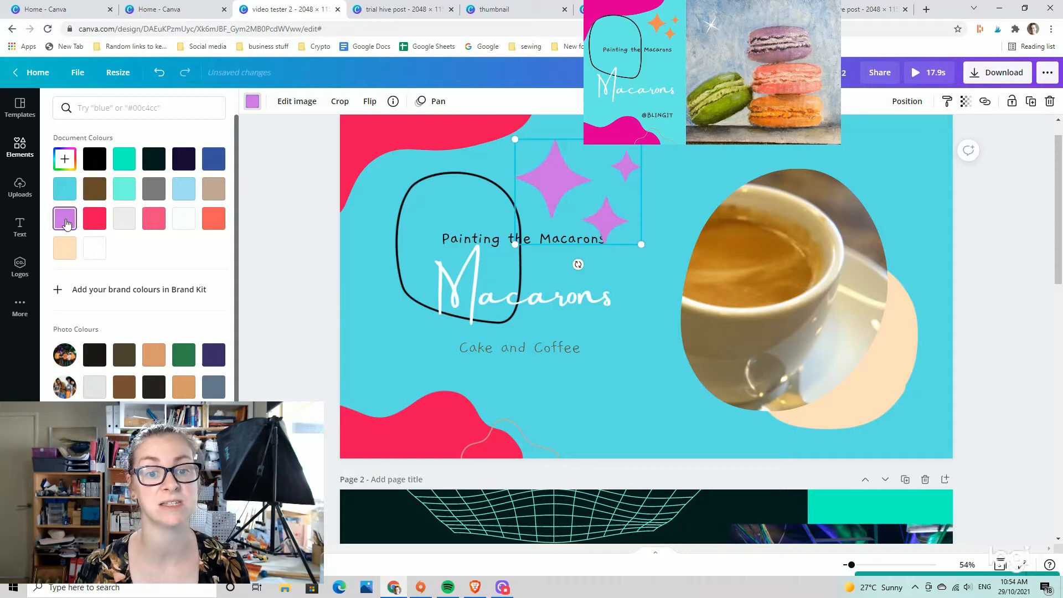
click(183, 195)
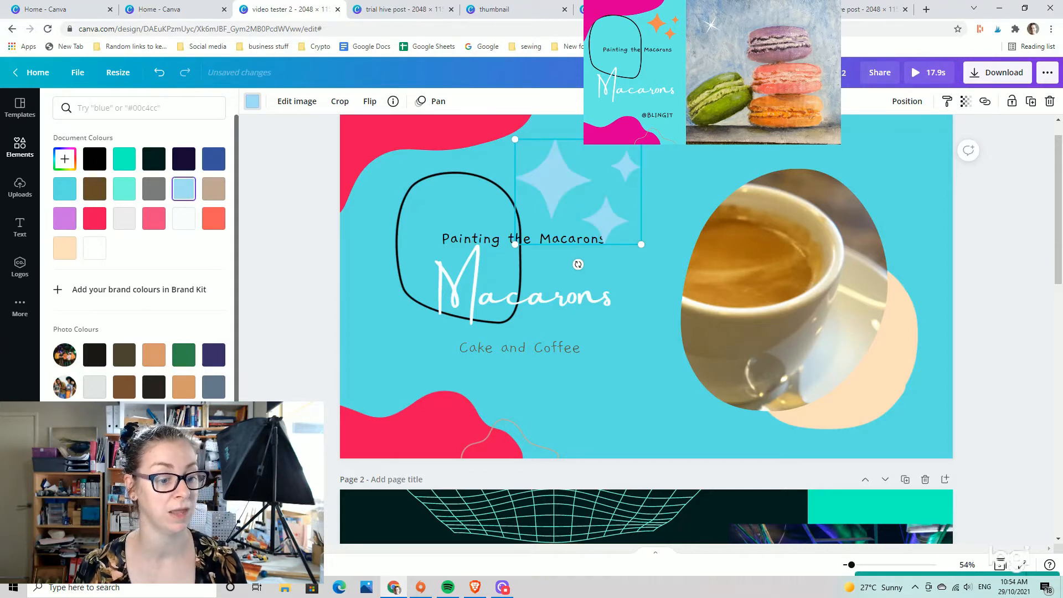
click(213, 534)
drag(557, 180, 540, 169)
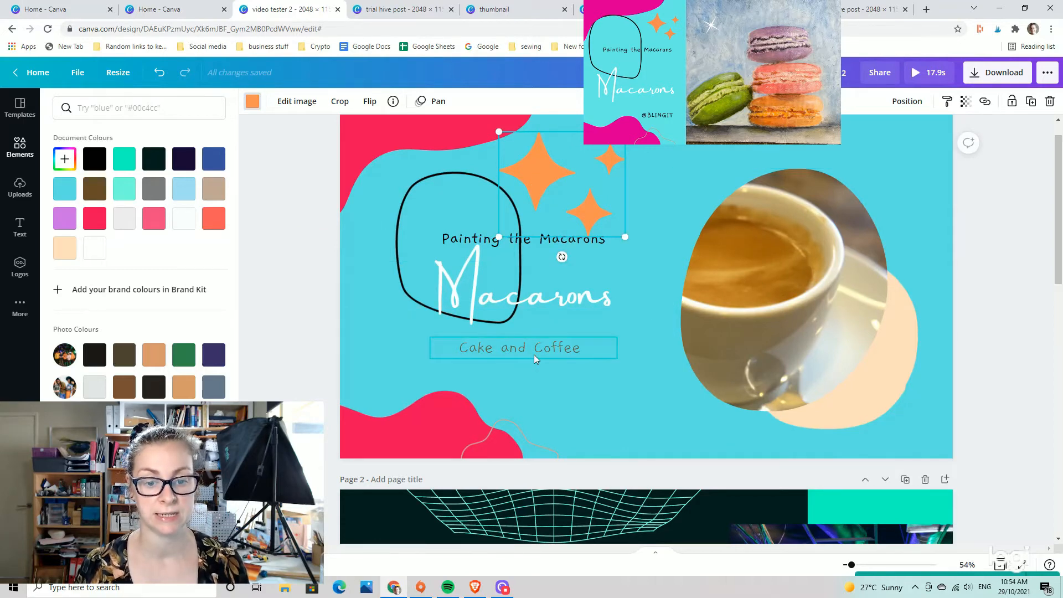
click(579, 350)
click(579, 349)
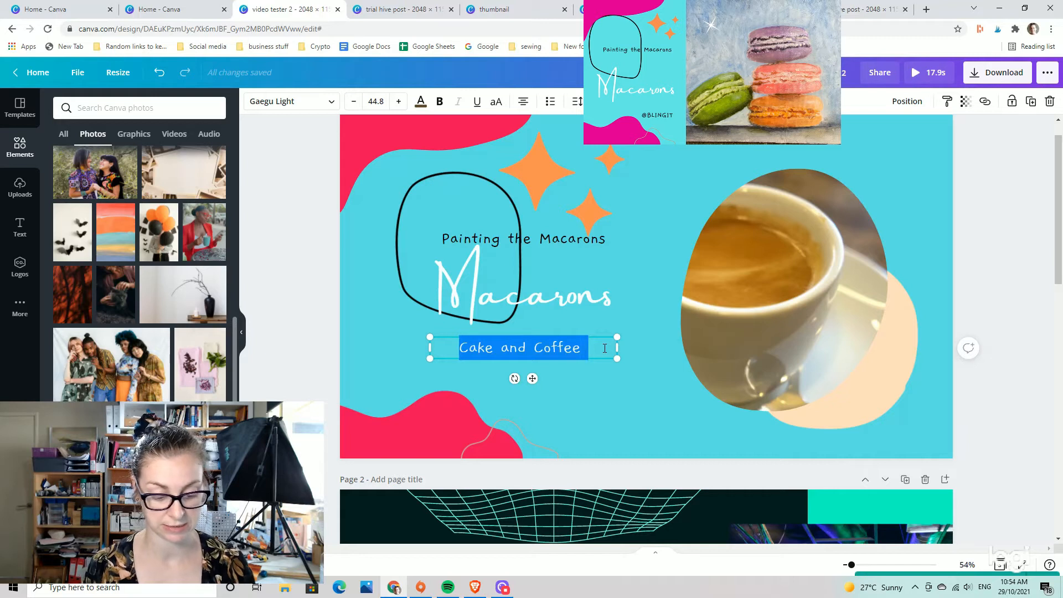
text(@BLINGIT)
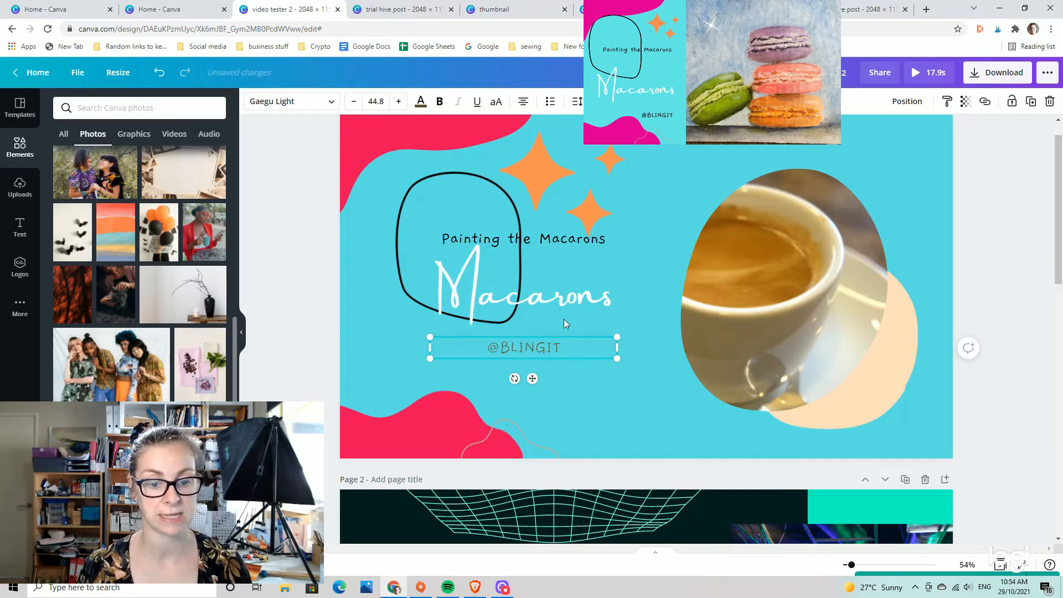
click(420, 101)
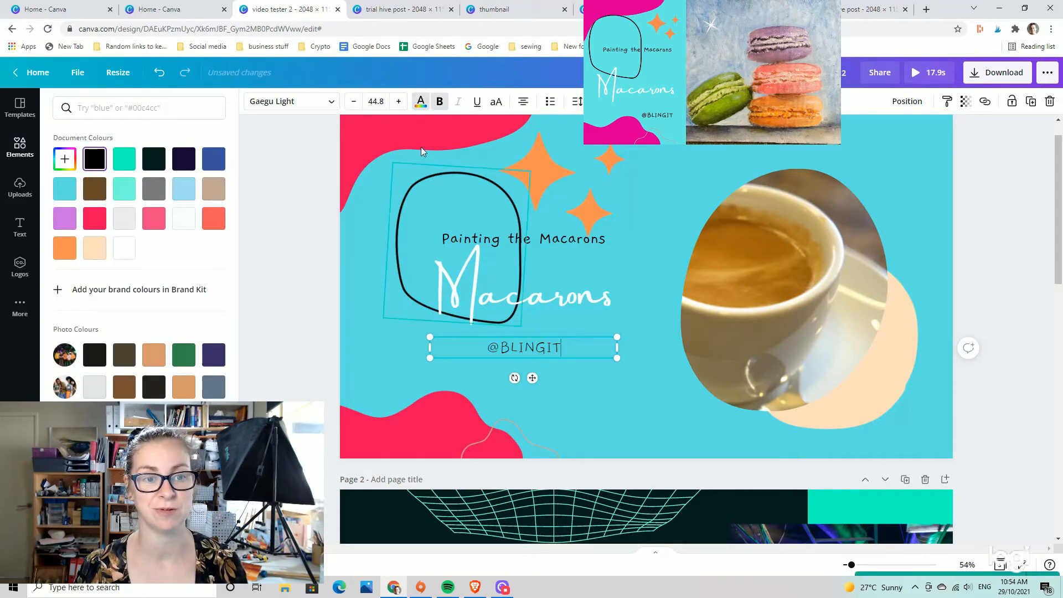
click(440, 104)
drag(519, 335, 464, 348)
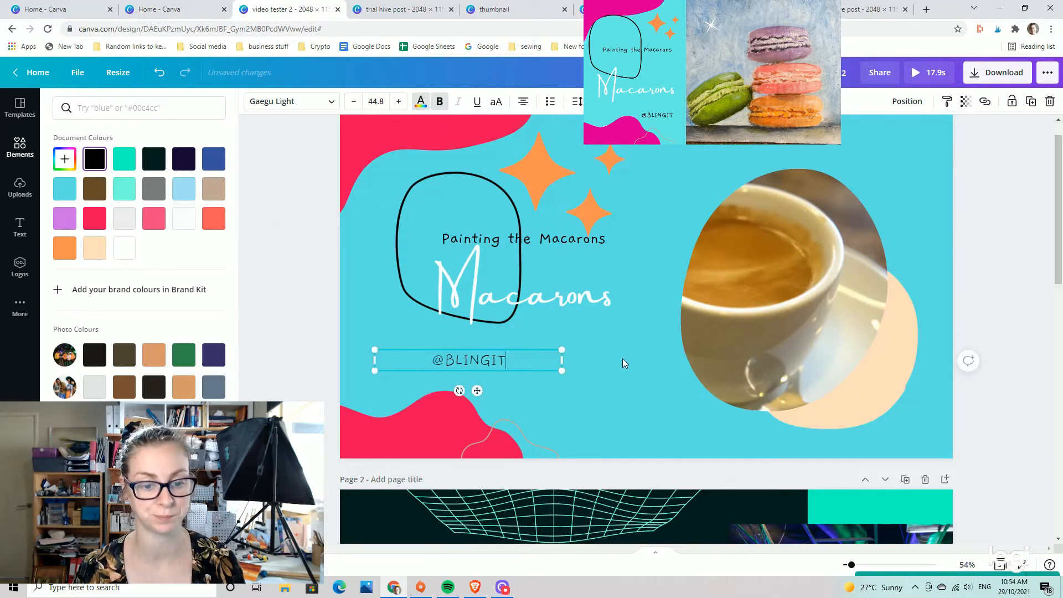
key(Escape)
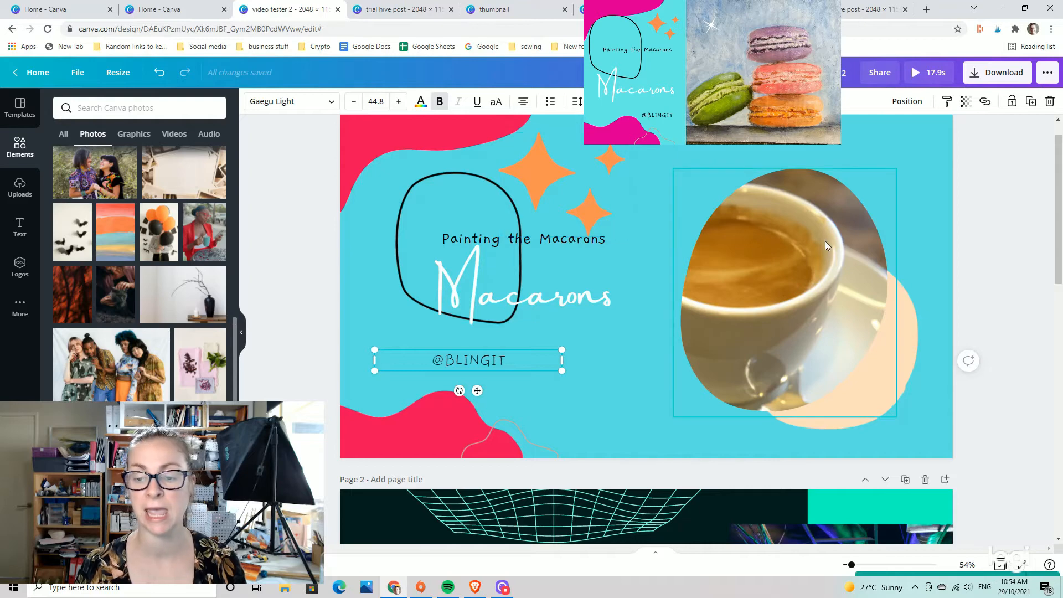
Replace the coffee cup video in the rounded frame with the uploaded image of the blond boy holding a globe
click(825, 241)
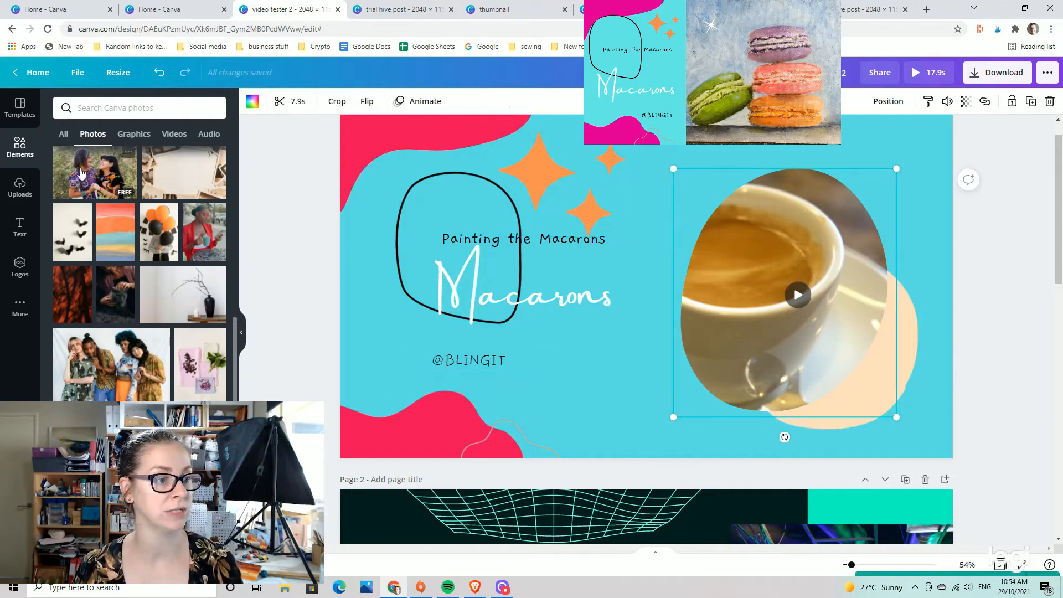
click(22, 188)
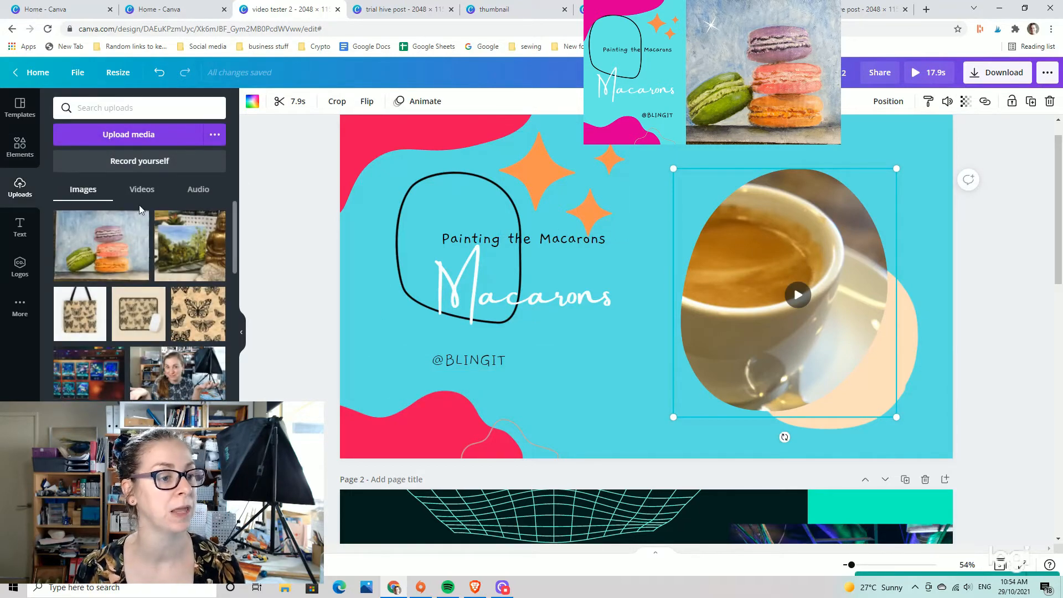
scroll(127, 263, down, 10)
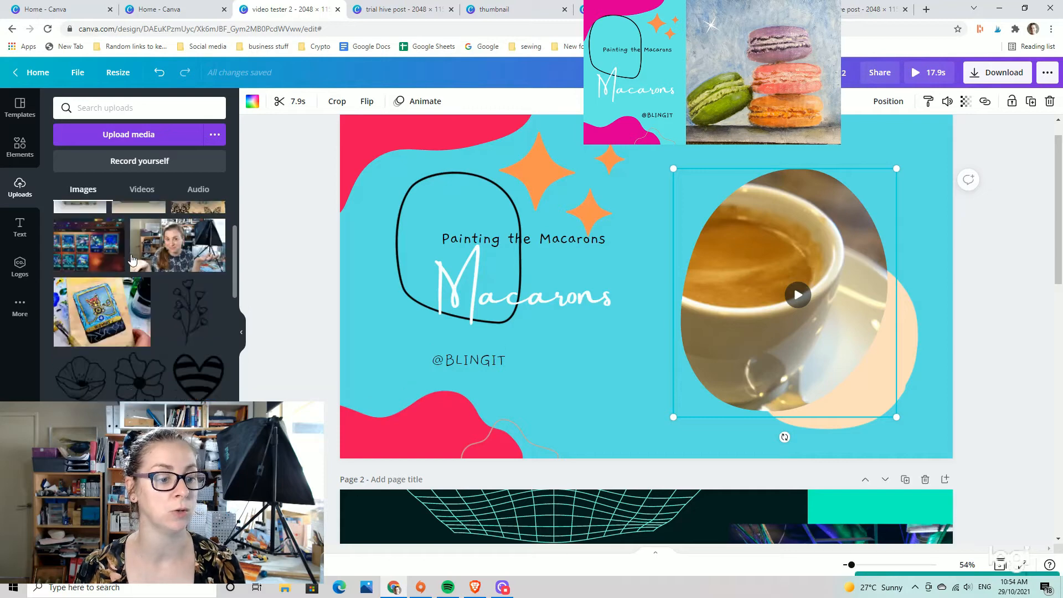
scroll(132, 259, down, 10)
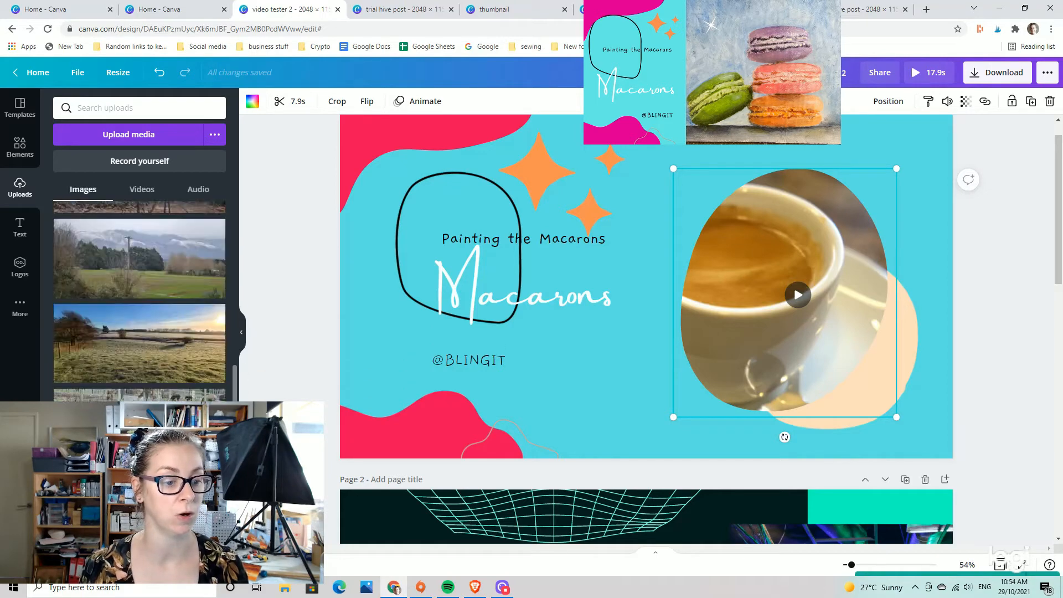
scroll(80, 260, down, 5)
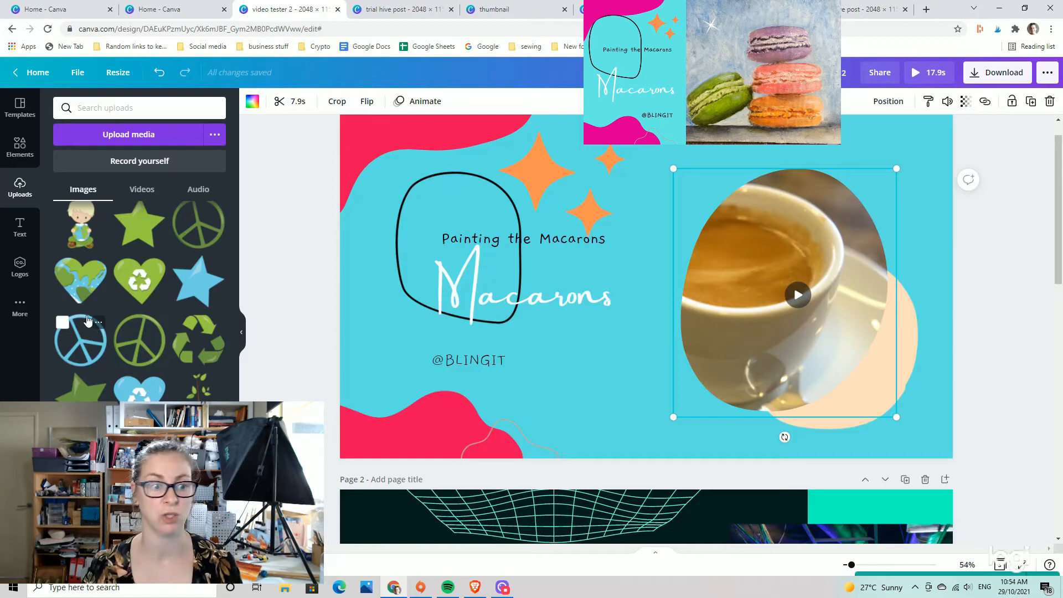
scroll(111, 326, up, 2)
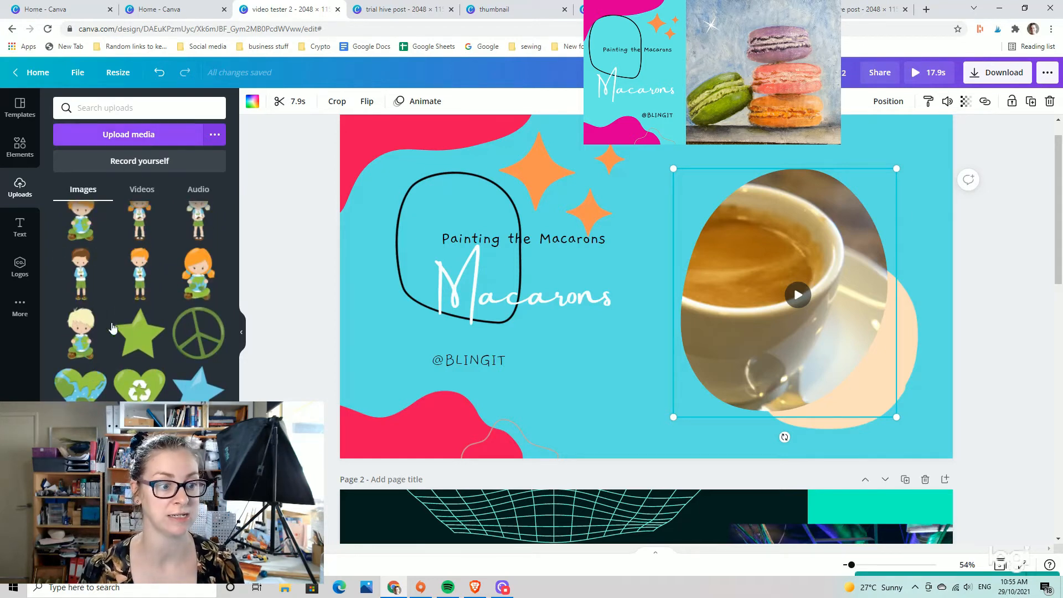
drag(81, 344, 792, 266)
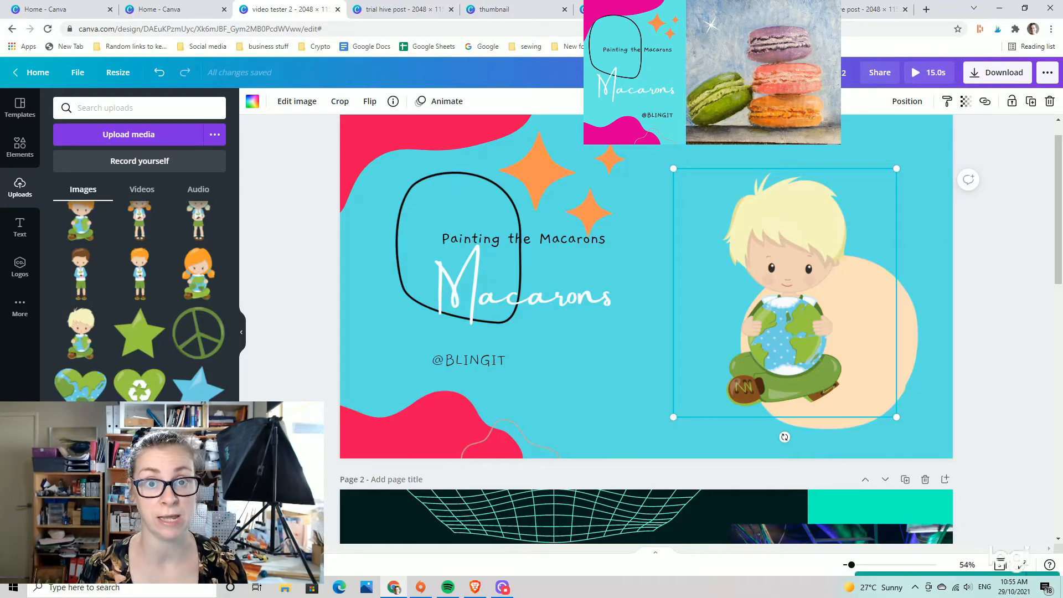
Upload the black cat tree painting photo IMG_3037 from the "my artwork" folder
click(15, 154)
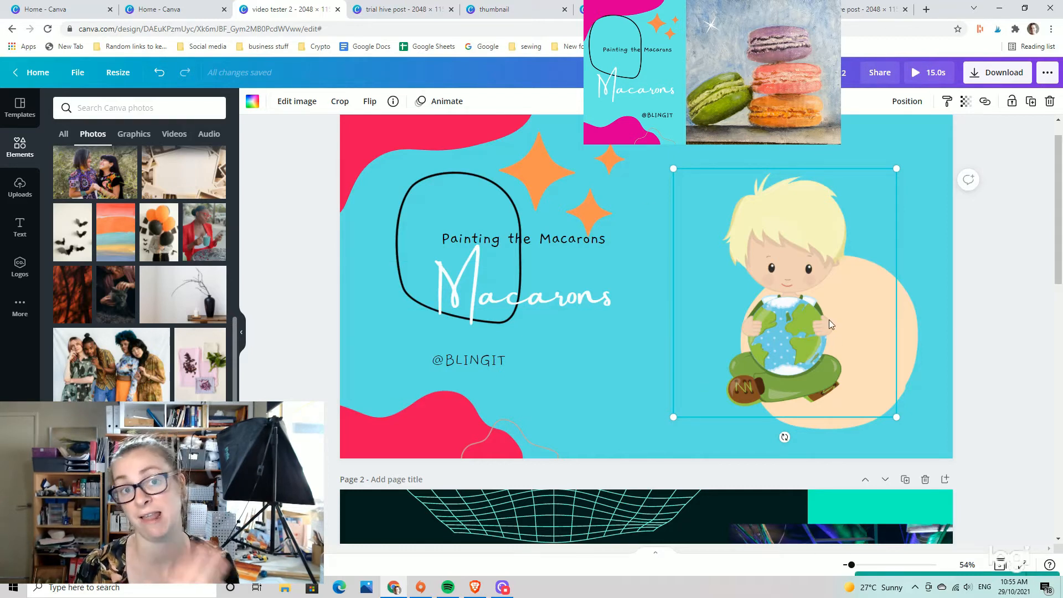
click(20, 191)
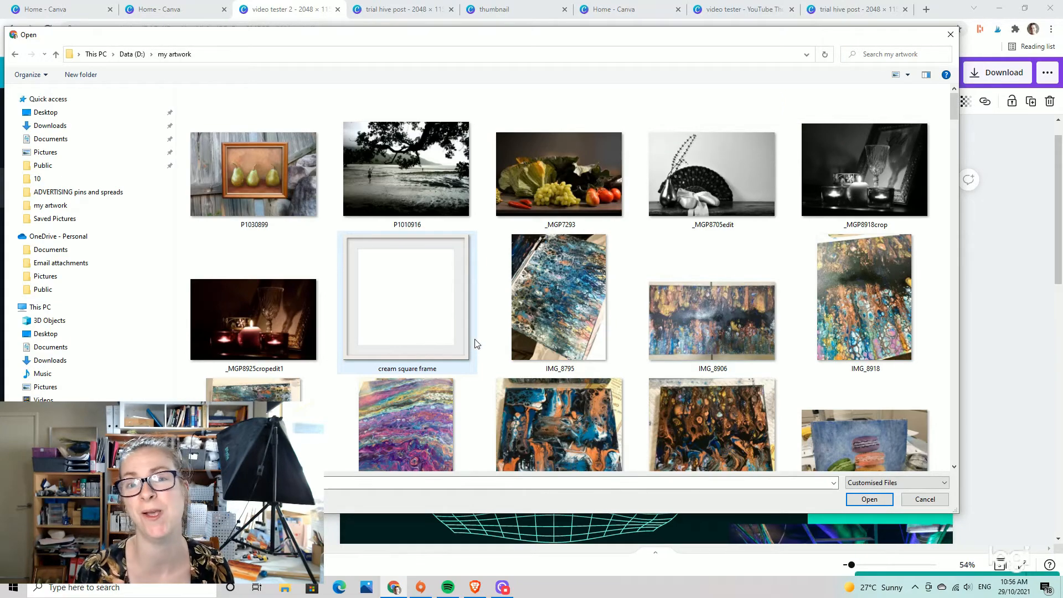
scroll(468, 339, down, 6)
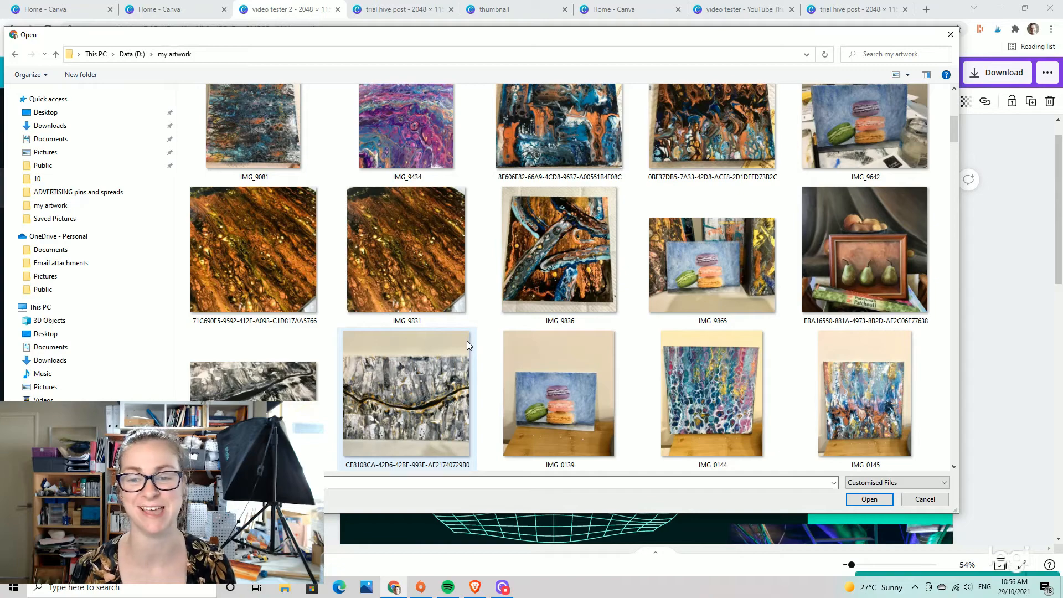
scroll(471, 329, down, 9)
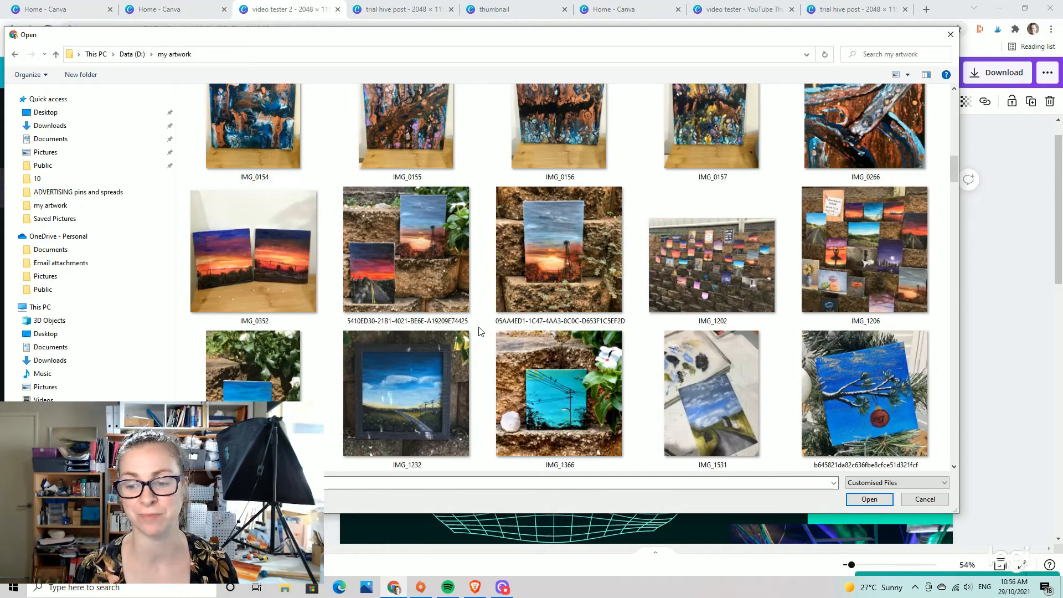
scroll(479, 331, down, 10)
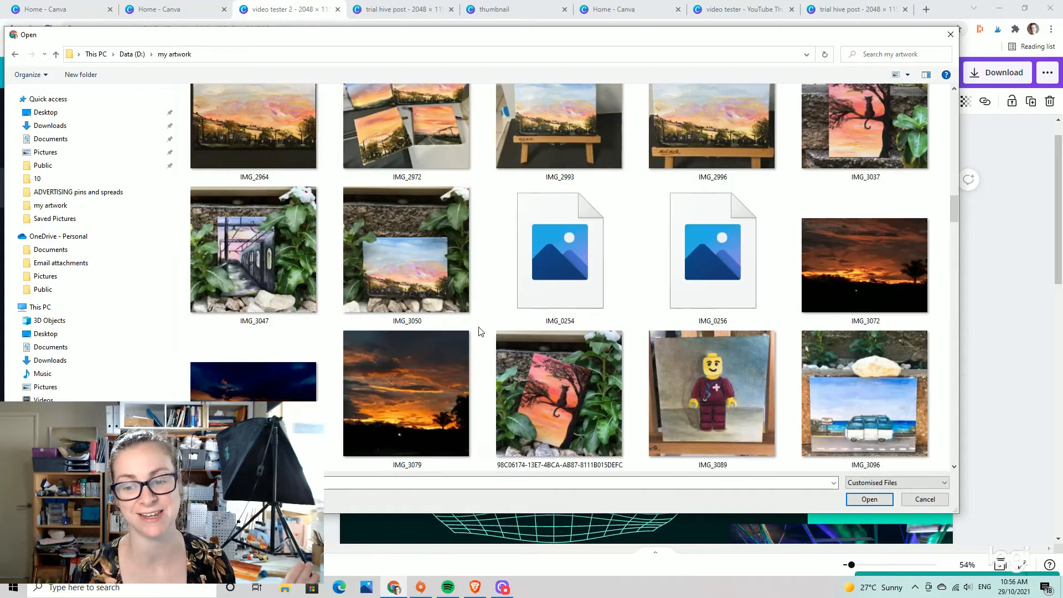
scroll(480, 331, up, 1)
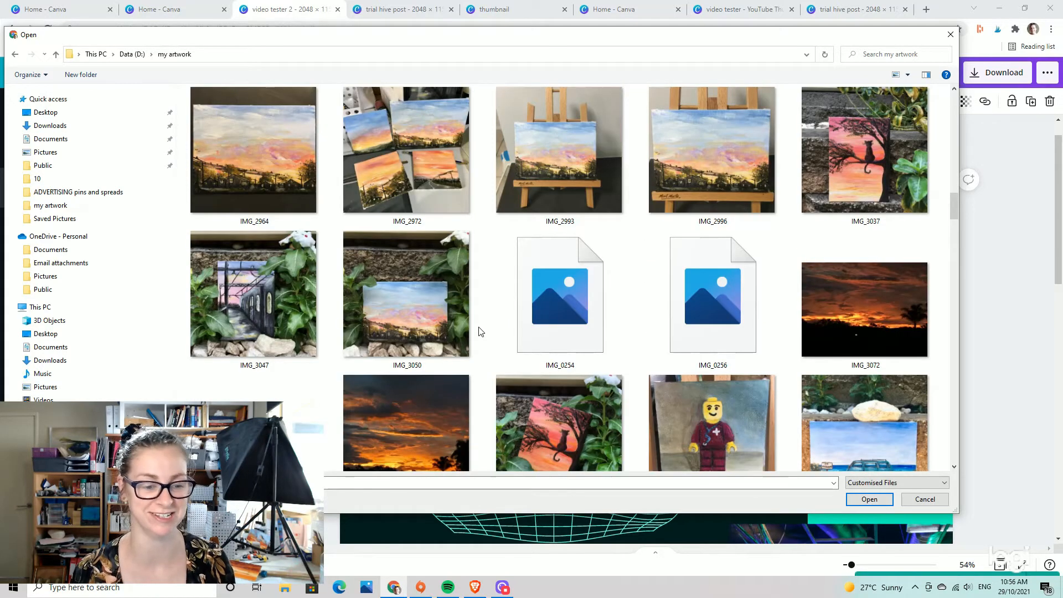
click(862, 161)
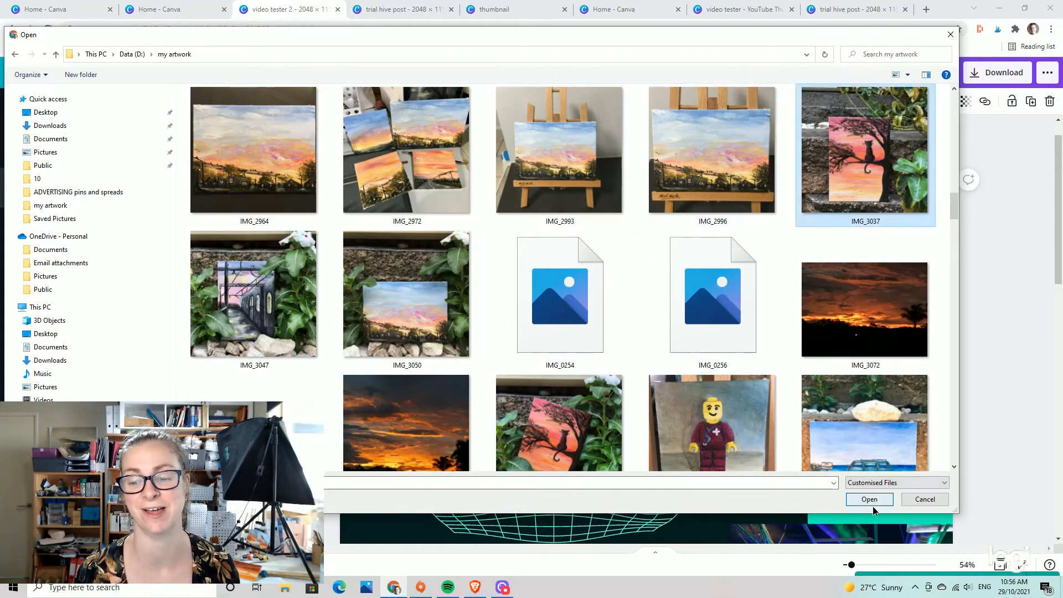
click(871, 499)
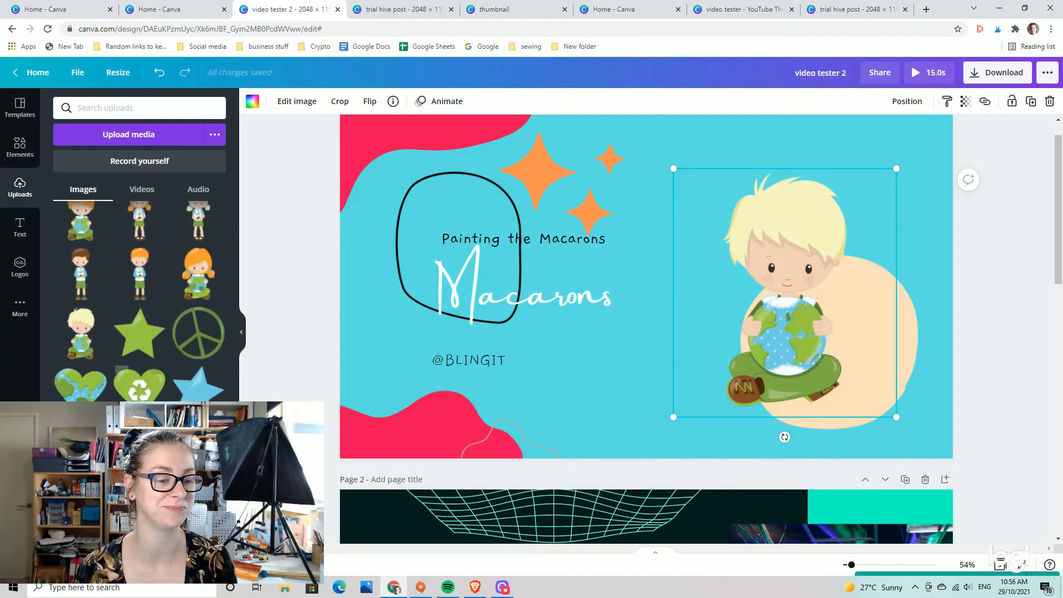
Replace the blond boy image in the rounded frame with the uploaded cat painting photo
scroll(236, 183, down, 2)
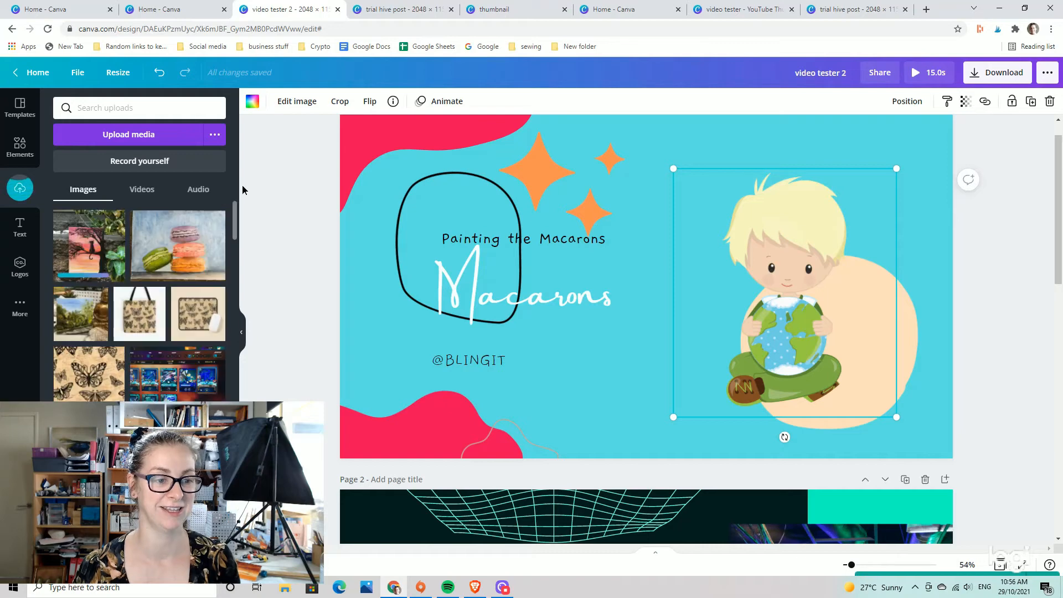
click(90, 254)
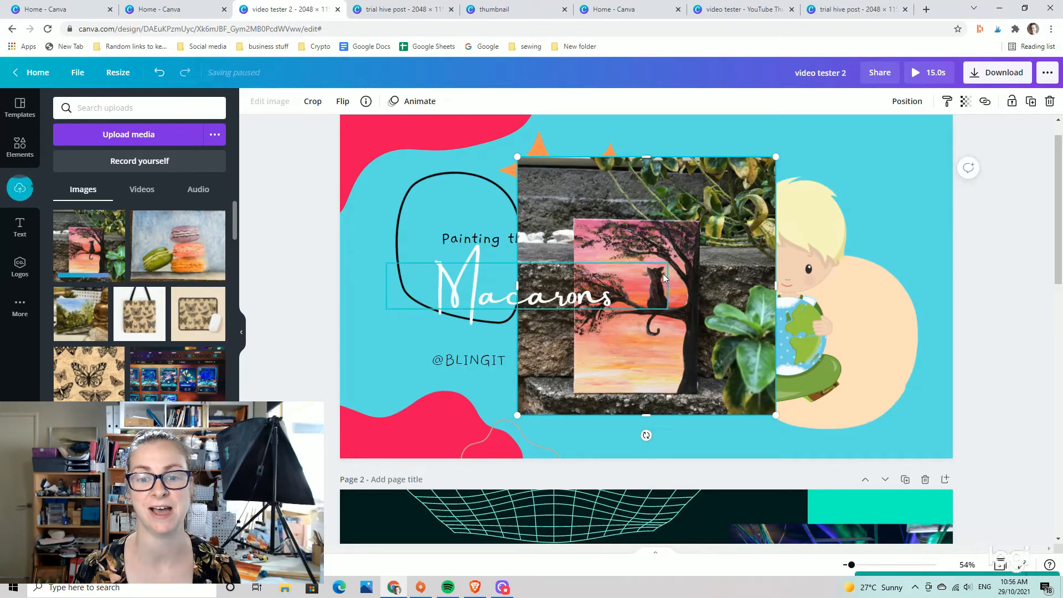
mouse_move(690, 199)
mouse_down()
mouse_move(838, 198)
mouse_move(727, 199)
mouse_move(810, 207)
mouse_up()
click(865, 464)
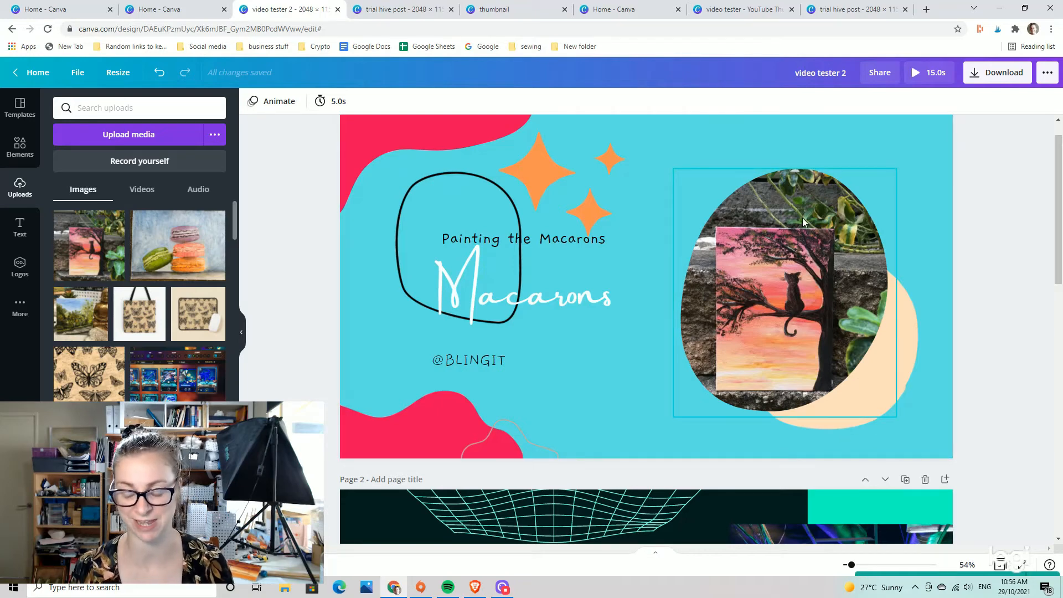
Fill the rounded frame with the uploaded macarons painting and enlarge the frame past the page edges
mouse_move(621, 284)
mouse_down()
mouse_move(779, 275)
mouse_move(750, 274)
mouse_up()
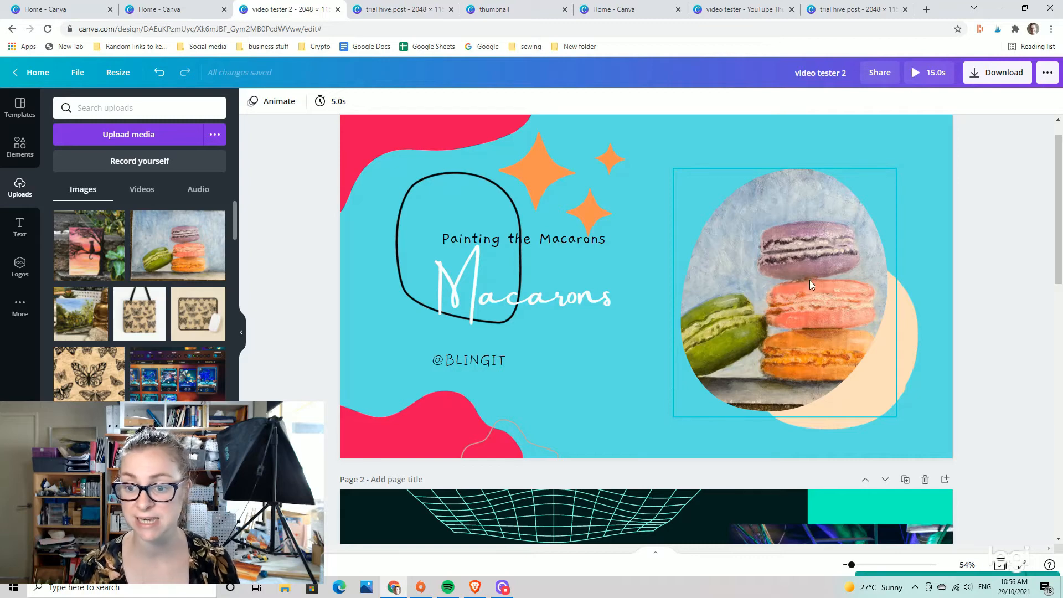
click(840, 234)
drag(899, 166, 974, 83)
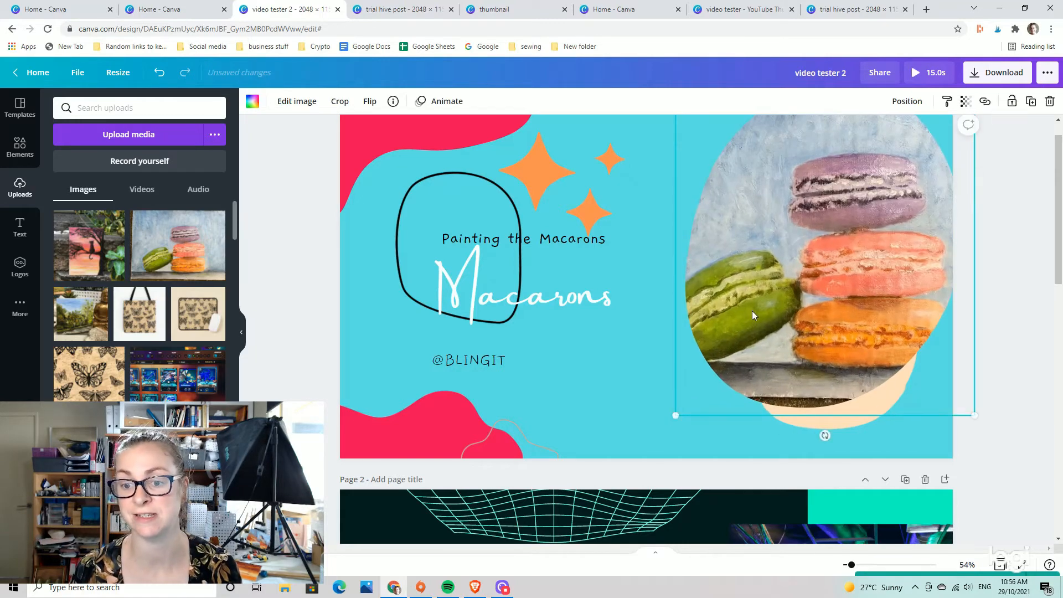
drag(675, 414, 596, 503)
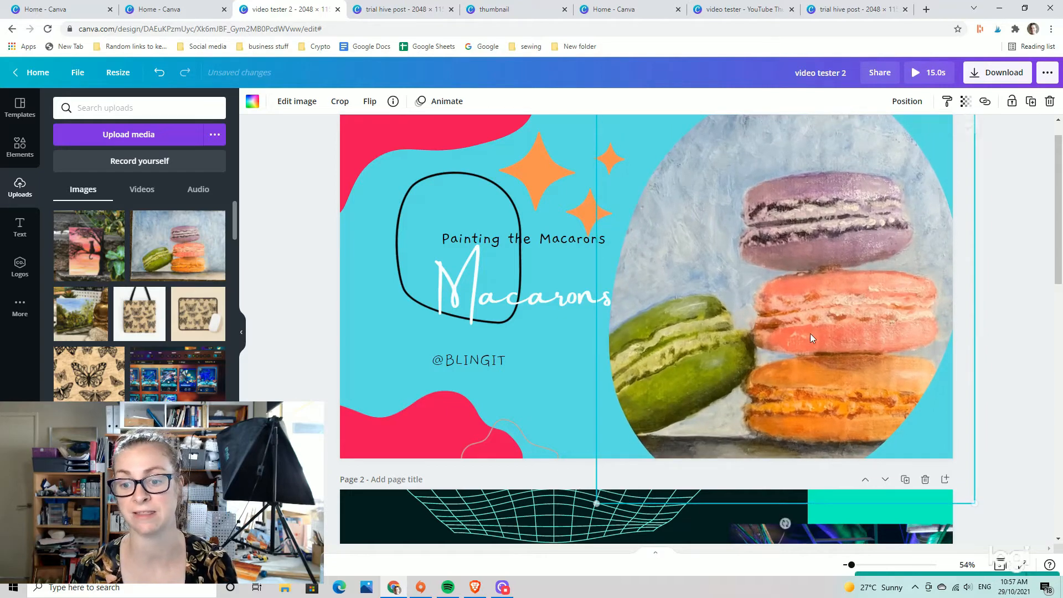
Delete the framed macarons image, its empty frame and the peach blob behind it from page 1
key(Delete)
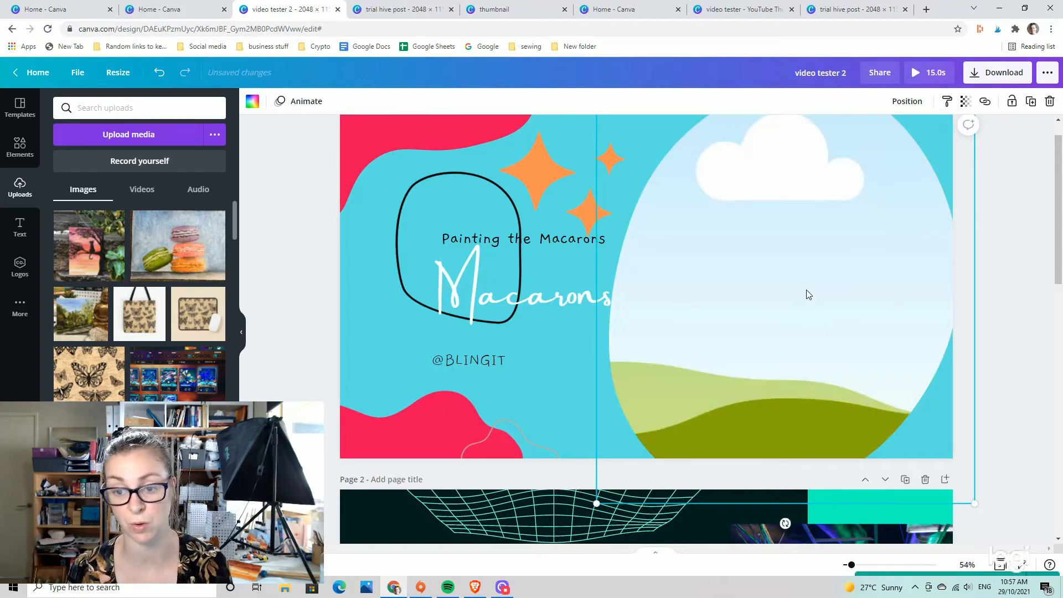
key(Delete)
drag(830, 339, 808, 278)
key(Delete)
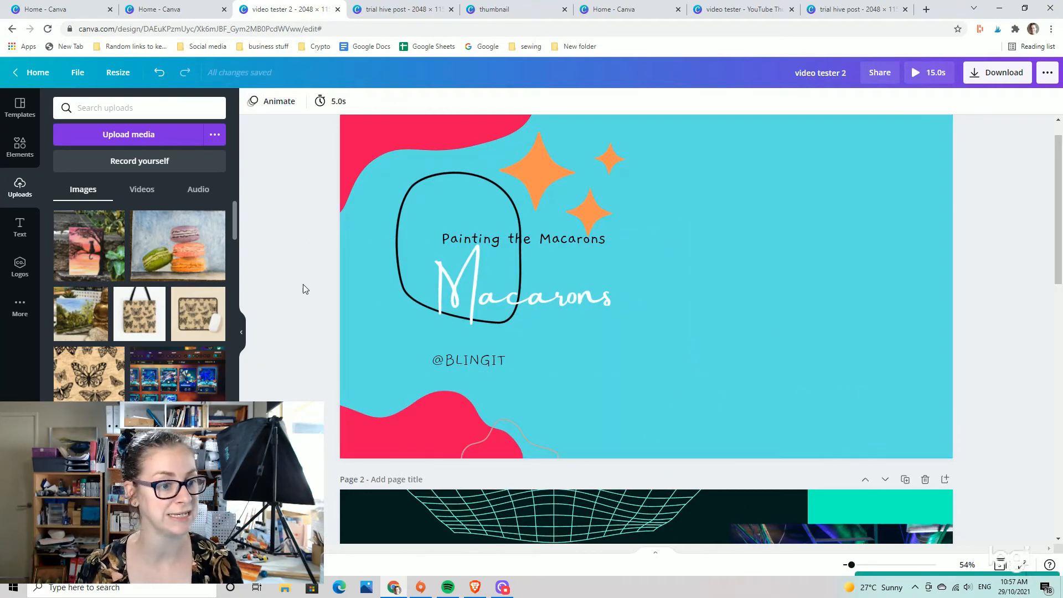
Add the uploaded macarons painting to page 1 unframed, and enlarge and position it to fill the page's right side at full height
click(188, 260)
drag(653, 274, 792, 254)
drag(953, 389, 1035, 452)
drag(852, 379, 817, 386)
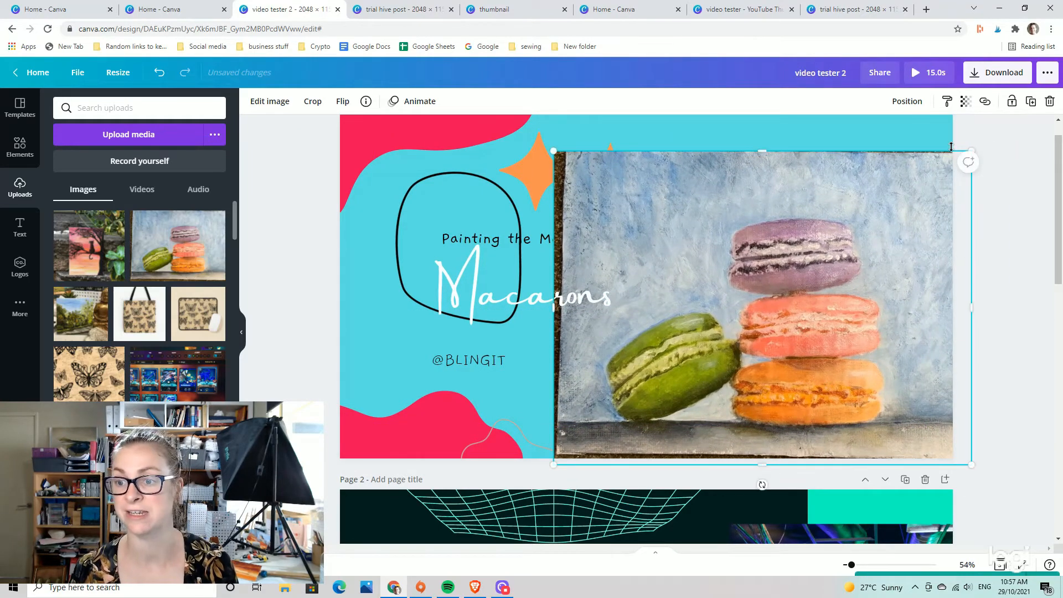
click(845, 565)
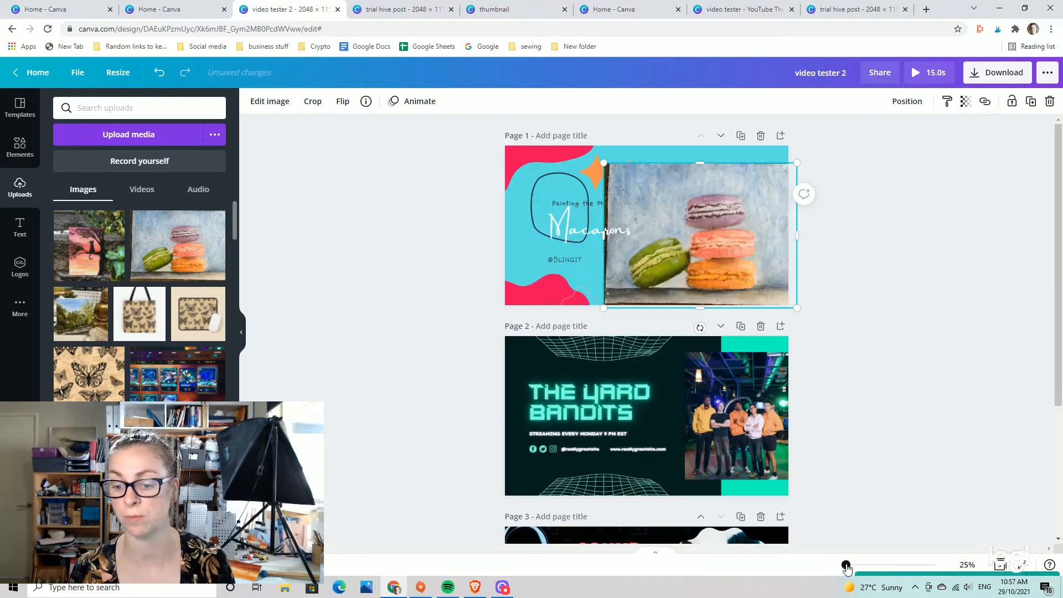
drag(798, 162, 819, 146)
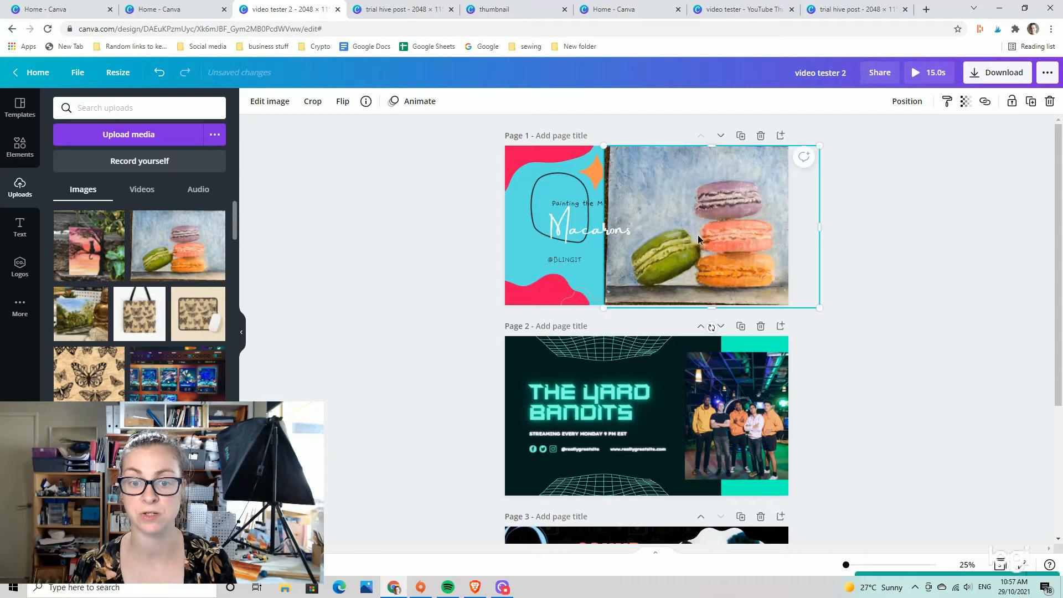
drag(697, 235, 702, 229)
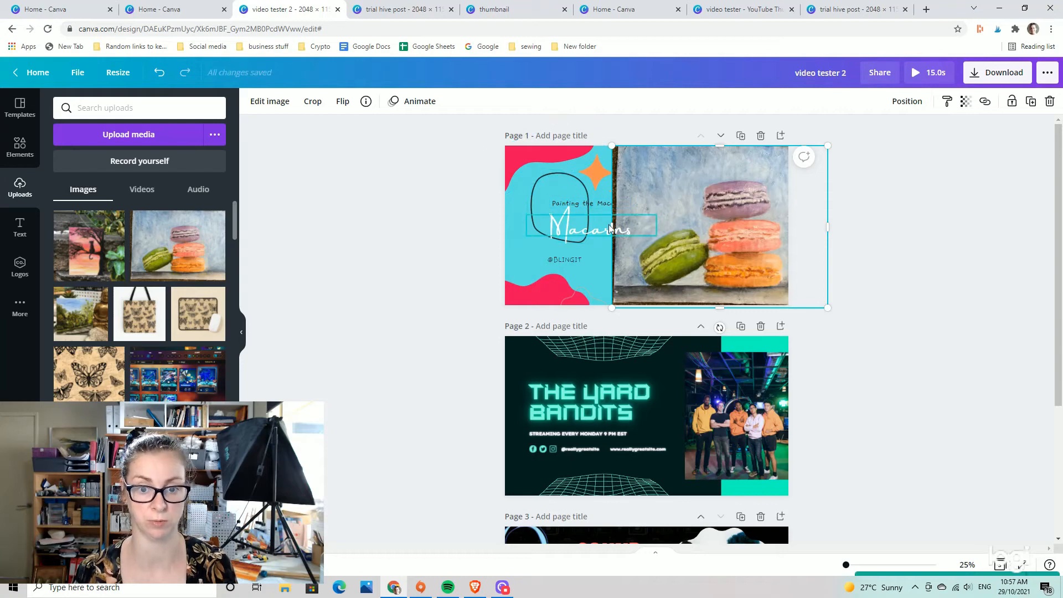
Move the orange sparkle graphic slightly and bring it in front of the macarons painting
drag(845, 565, 851, 565)
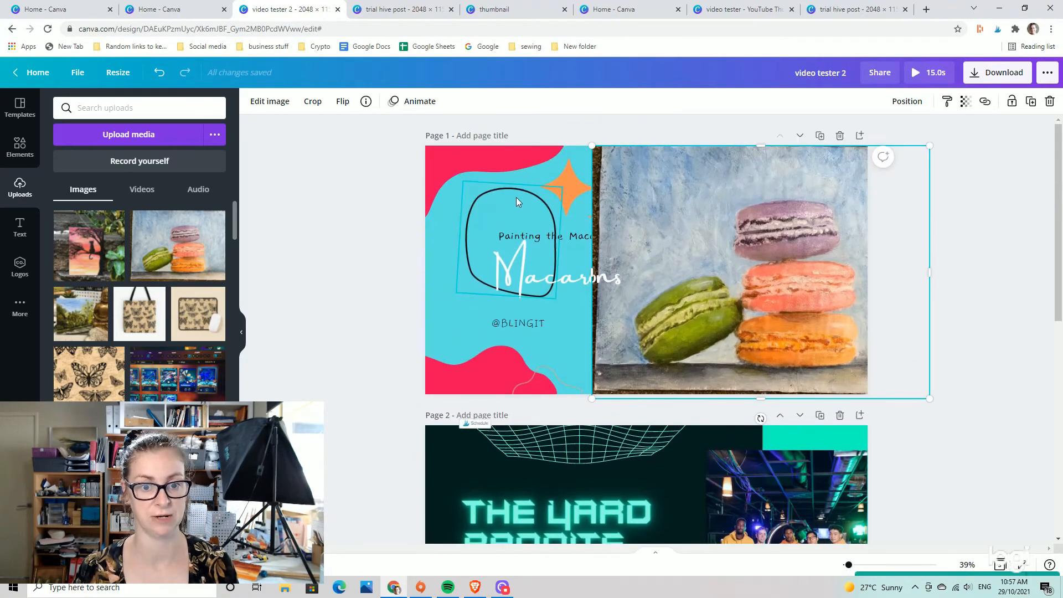
mouse_move(573, 184)
mouse_down()
mouse_move(557, 176)
mouse_move(603, 184)
mouse_move(575, 179)
mouse_up()
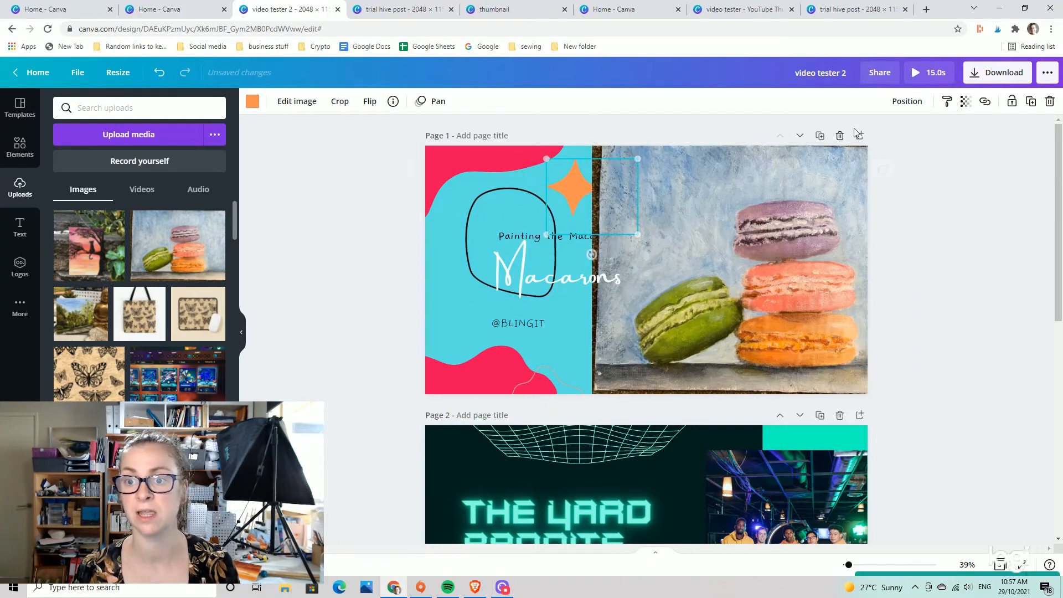
click(907, 102)
click(752, 139)
Add the recently used white starburst element and place it on the upper left of the macarons painting
click(18, 155)
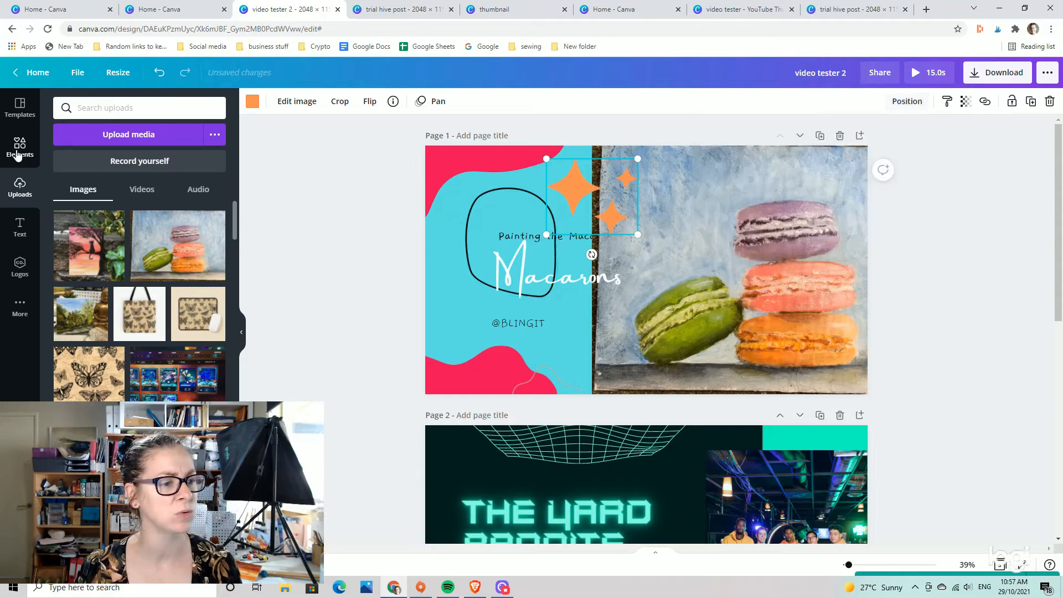
click(18, 155)
click(62, 138)
mouse_move(565, 211)
mouse_down()
mouse_move(626, 216)
mouse_move(688, 198)
mouse_move(671, 178)
mouse_up()
Shift the black outline shape, the Macarons title and the orange sparkles left to sit mainly on the turquoise area
mouse_move(517, 188)
mouse_down()
mouse_move(485, 210)
mouse_move(487, 196)
mouse_up()
click(568, 237)
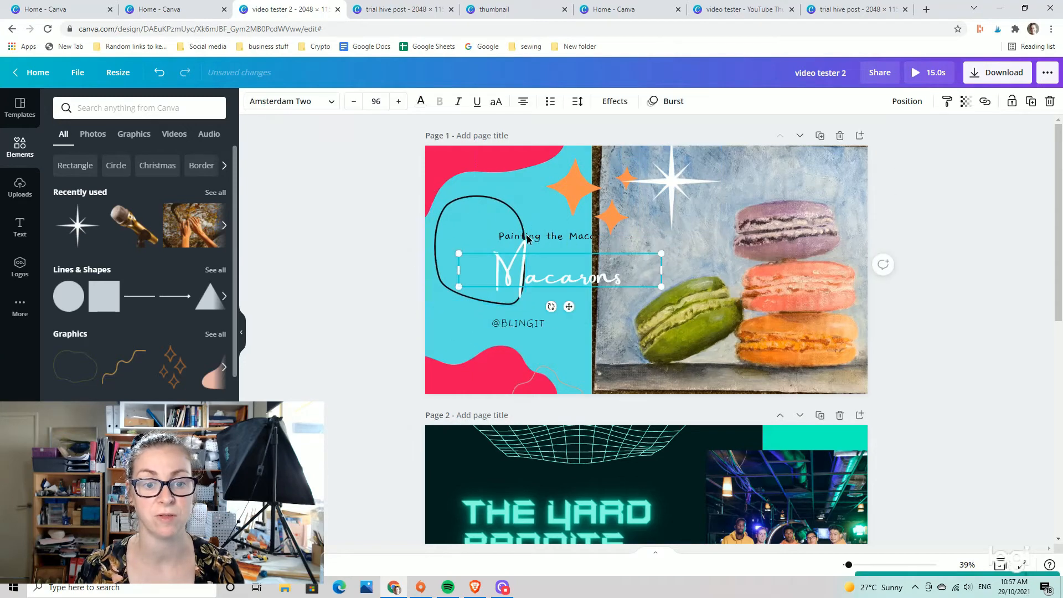
drag(573, 279, 535, 279)
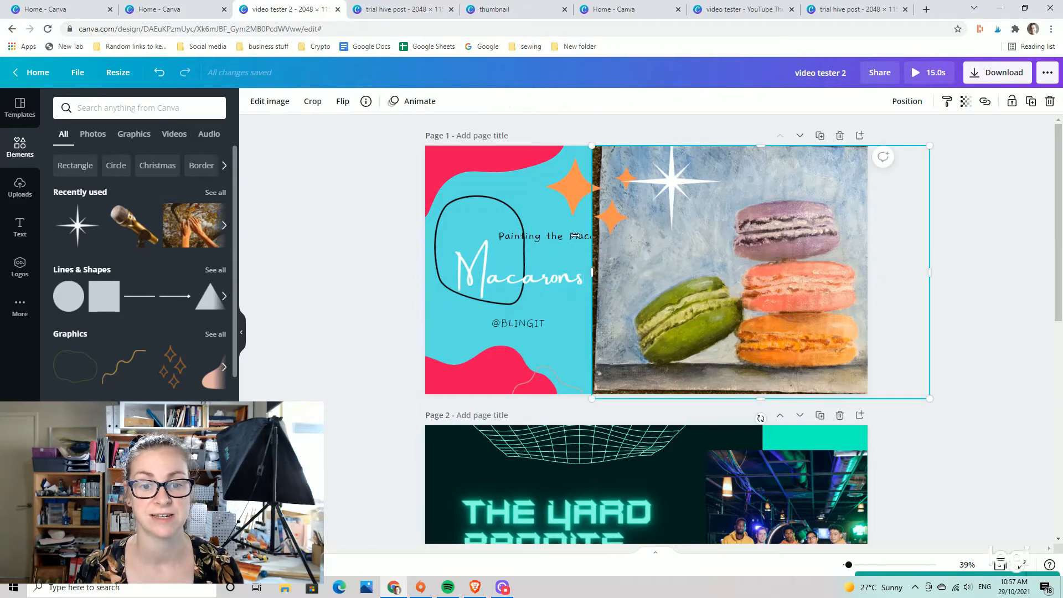
drag(549, 182, 519, 176)
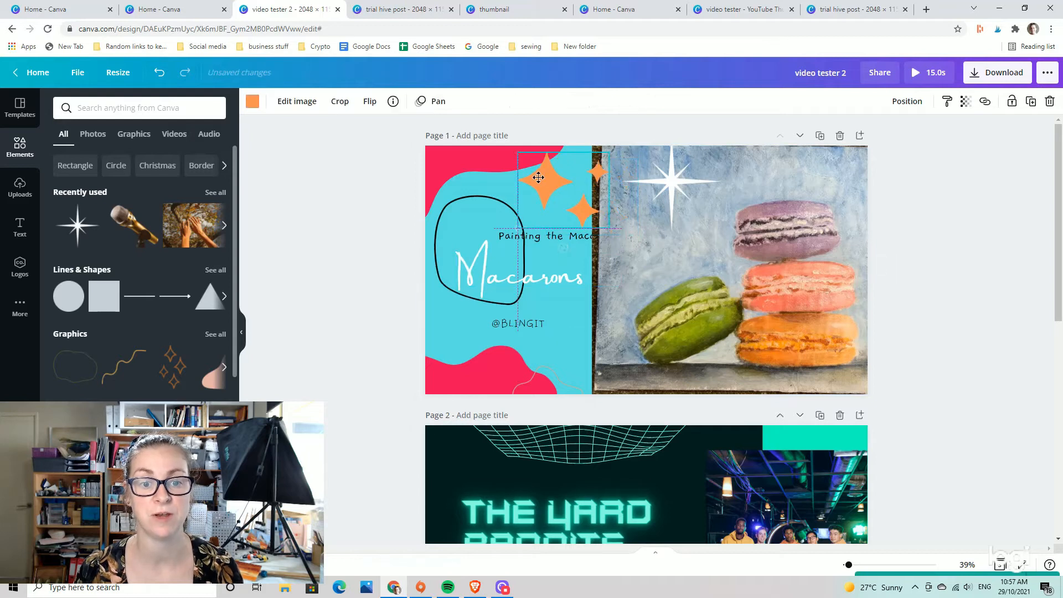
click(530, 323)
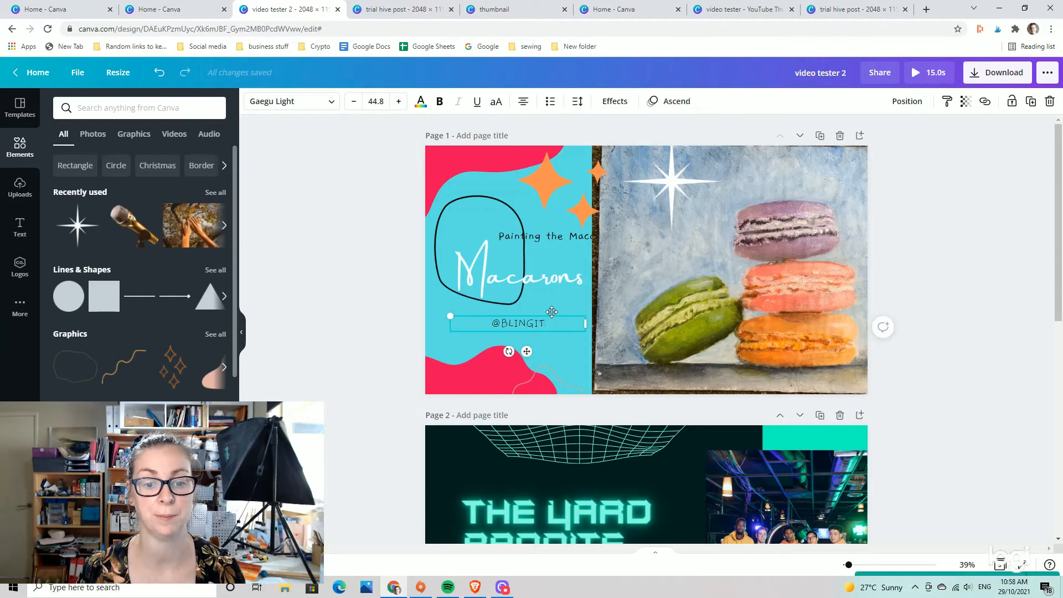
drag(449, 315, 433, 308)
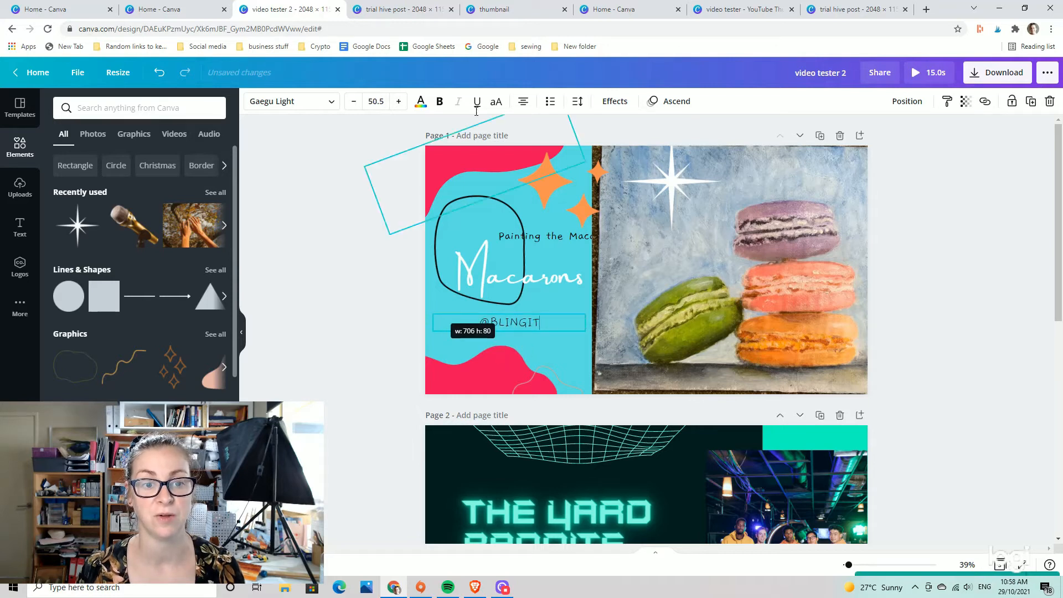
click(526, 326)
click(444, 106)
drag(548, 322, 477, 323)
click(441, 102)
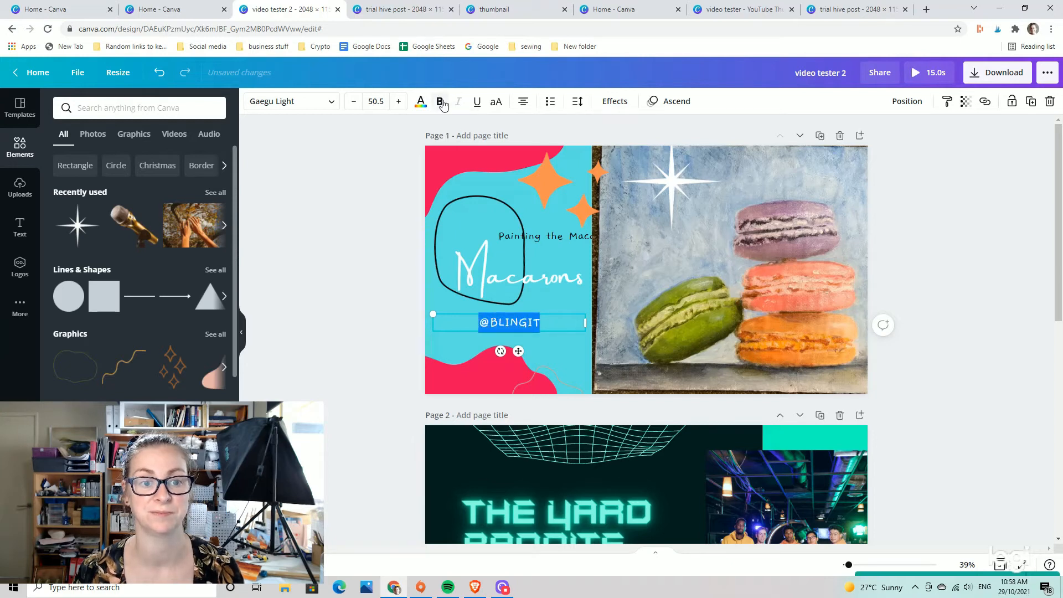
Move the black outline shape up and left so it runs partly off the page's left edge
click(563, 304)
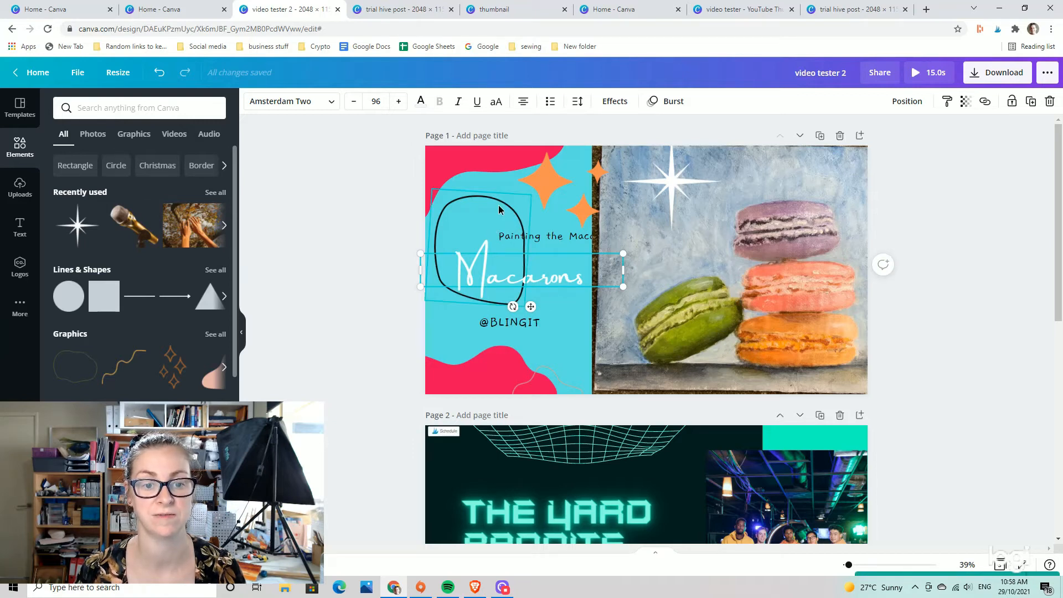
drag(477, 194, 439, 184)
Enlarge the "Painting the Macarons" text to size 51.4 and nudge it slightly left
click(529, 237)
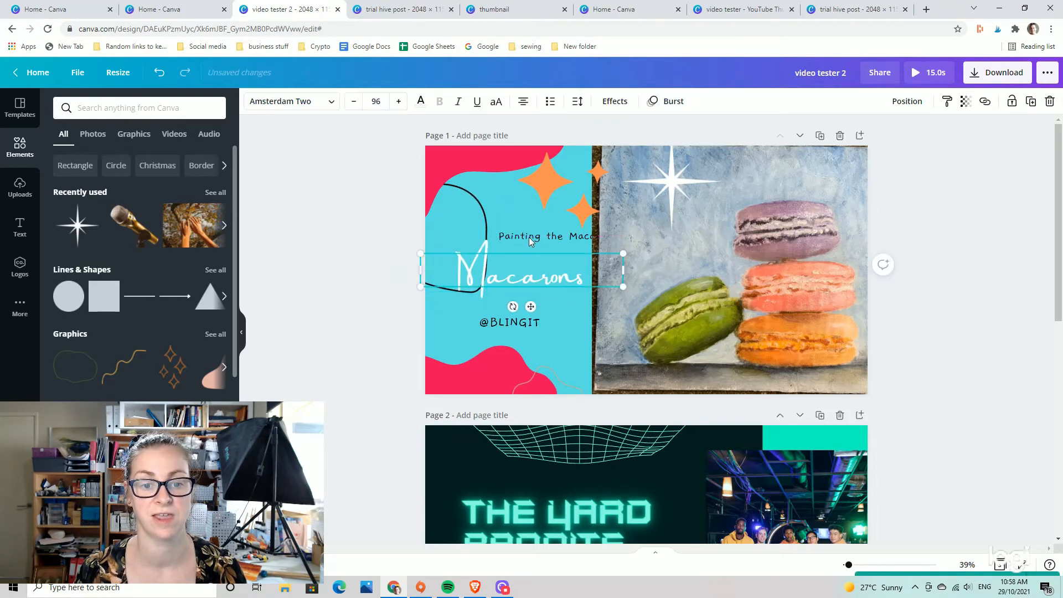
click(584, 234)
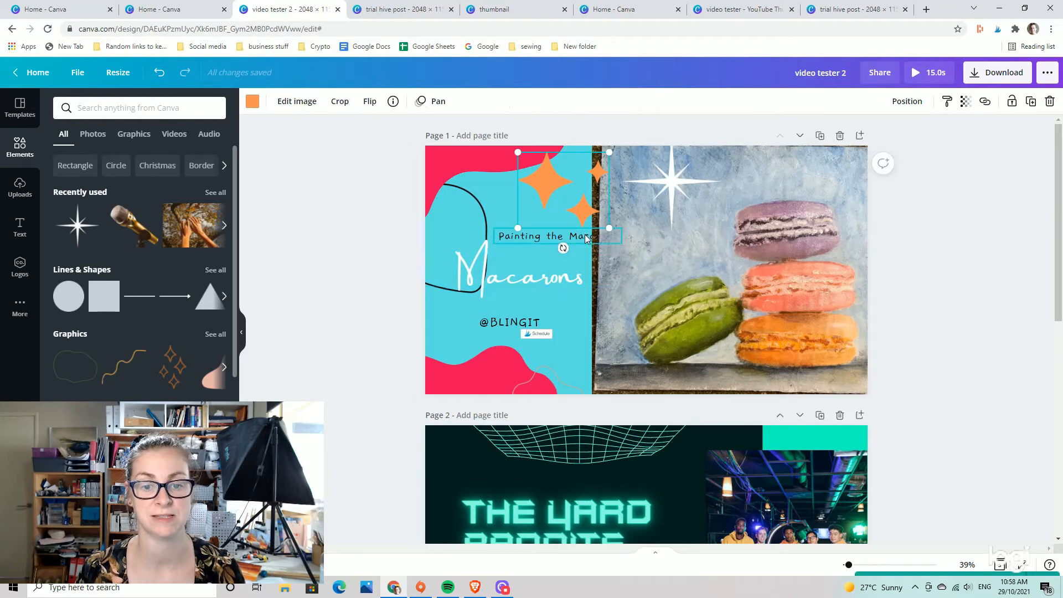
click(585, 235)
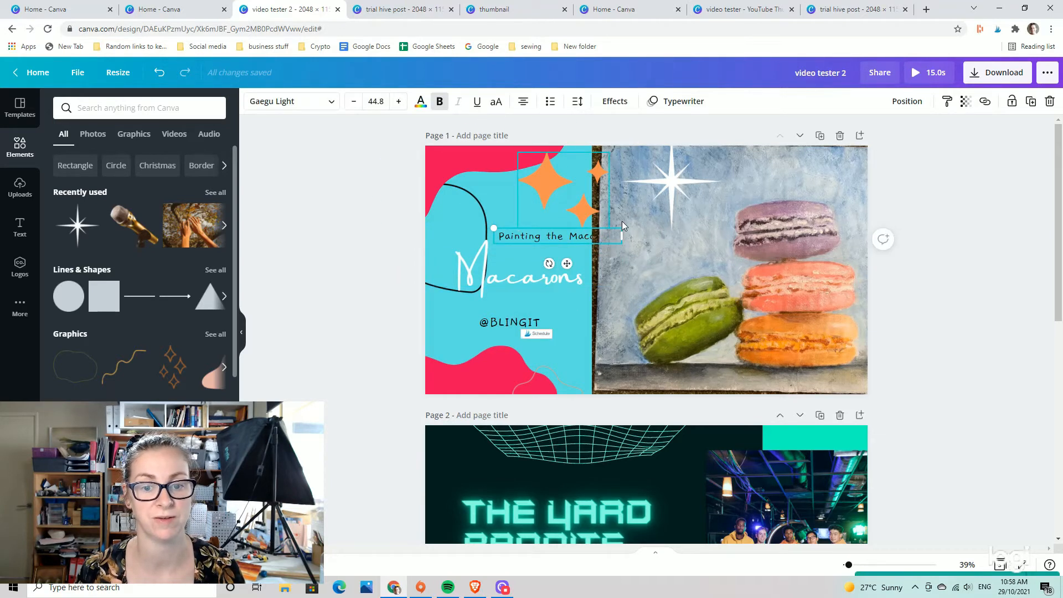
drag(495, 228, 474, 226)
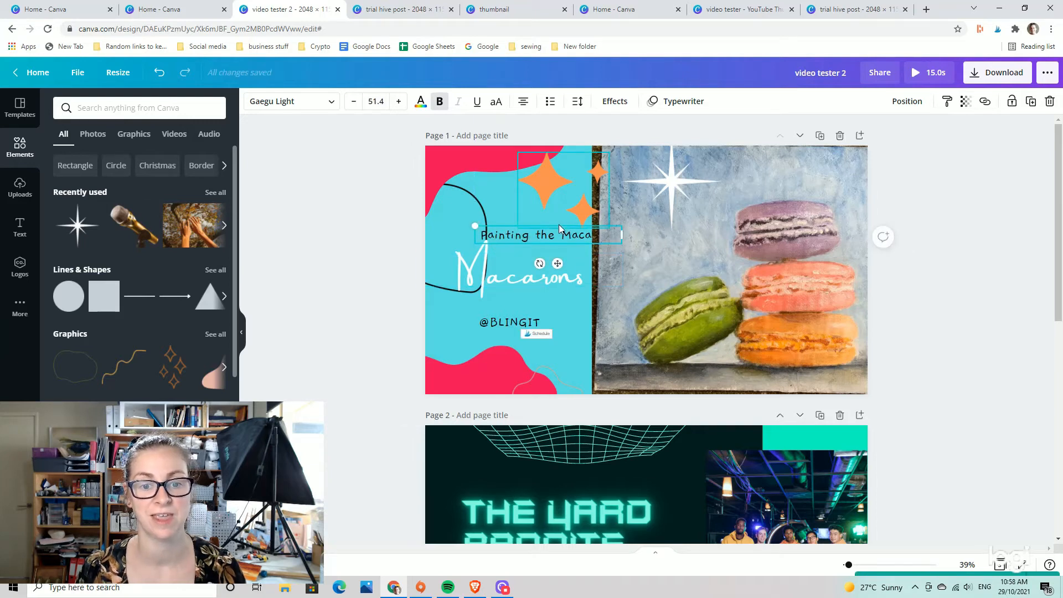
key(Left)
key(Left)
key(Left)
key(Left)
key(Left)
key(Left)
key(Left)
key(Left)
key(Left)
key(Left)
key(Left)
key(Left)
key(Left)
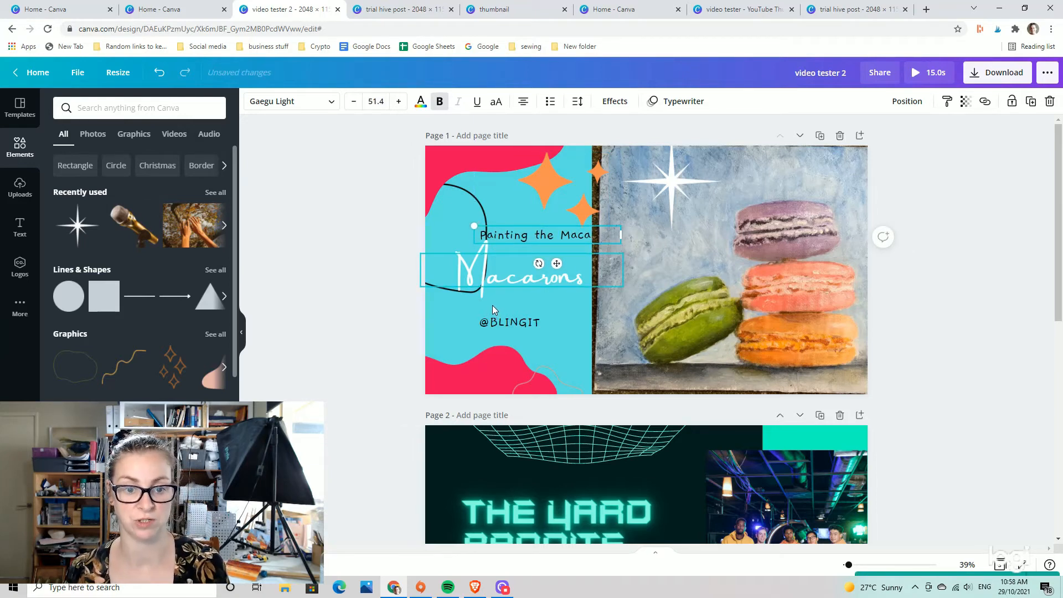
Move the "Painting the Macarons" text left and slightly up so it sits on the turquoise area above the Macarons title
key(Left)
key(Left)
key(Left)
key(Left)
key(Left)
key(Left)
key(Left)
key(Left)
key(Left)
key(Left)
key(Left)
key(Left)
key(Left)
key(Left)
key(Left)
key(Left)
key(Left)
key(Left)
key(Left)
key(Left)
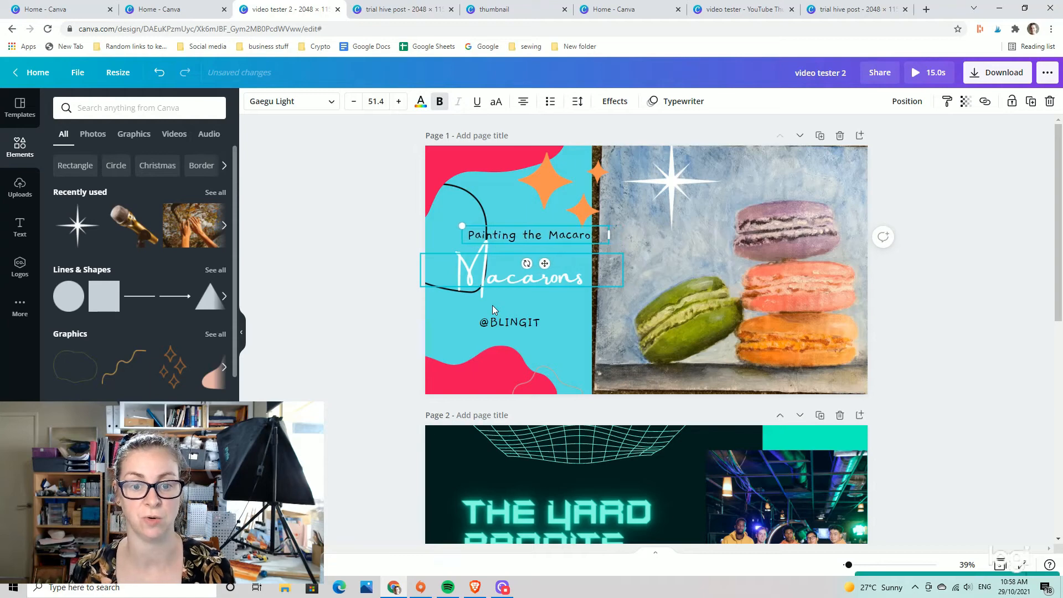
key(Left)
key(Left)
key(Left)
key(Left)
key(Left)
key(Left)
key(Left)
key(Left)
key(Left)
key(Left)
key(Left)
key(Left)
key(Left)
key(Left)
key(Left)
key(Left)
key(Left)
key(Left)
key(Left)
key(Left)
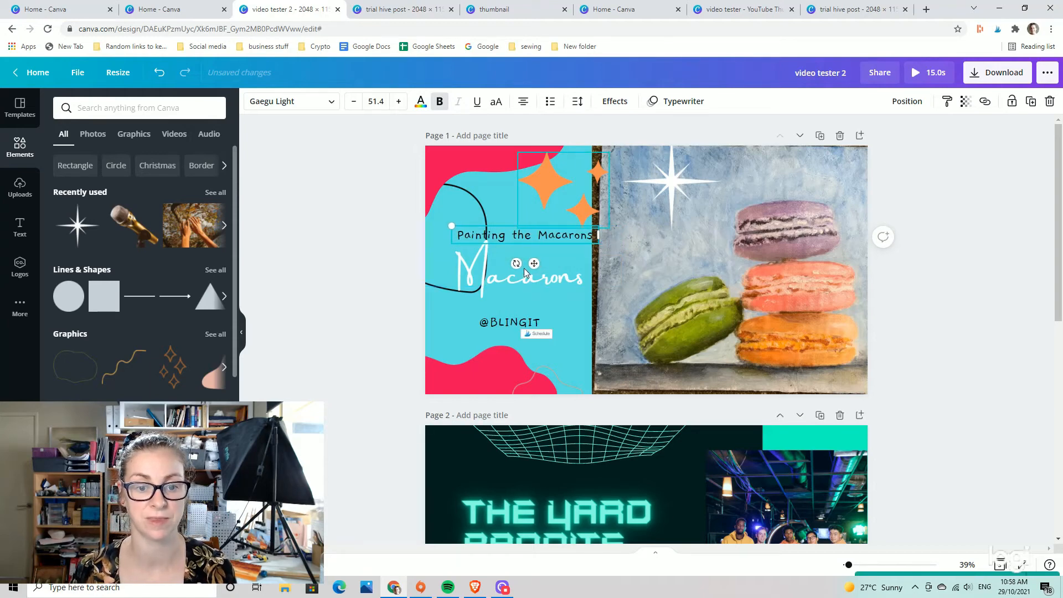
mouse_move(532, 264)
mouse_down()
mouse_move(519, 244)
mouse_move(523, 261)
mouse_up()
Resize and reposition the macarons painting slightly further left, and move the orange sparkles up and left onto the turquoise area
click(706, 280)
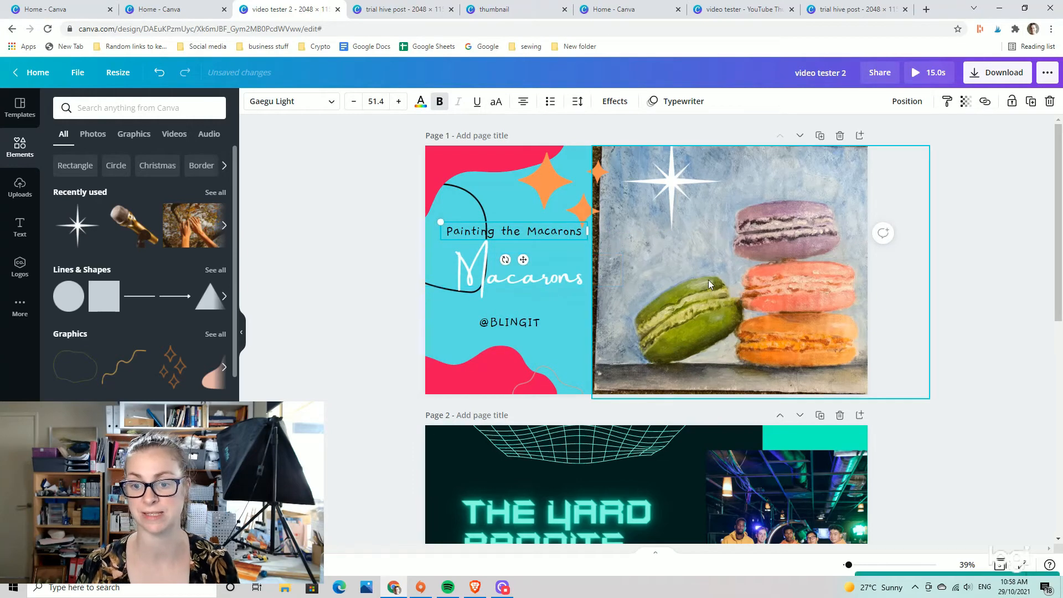
mouse_move(593, 145)
mouse_down()
mouse_move(612, 161)
mouse_move(601, 153)
mouse_up()
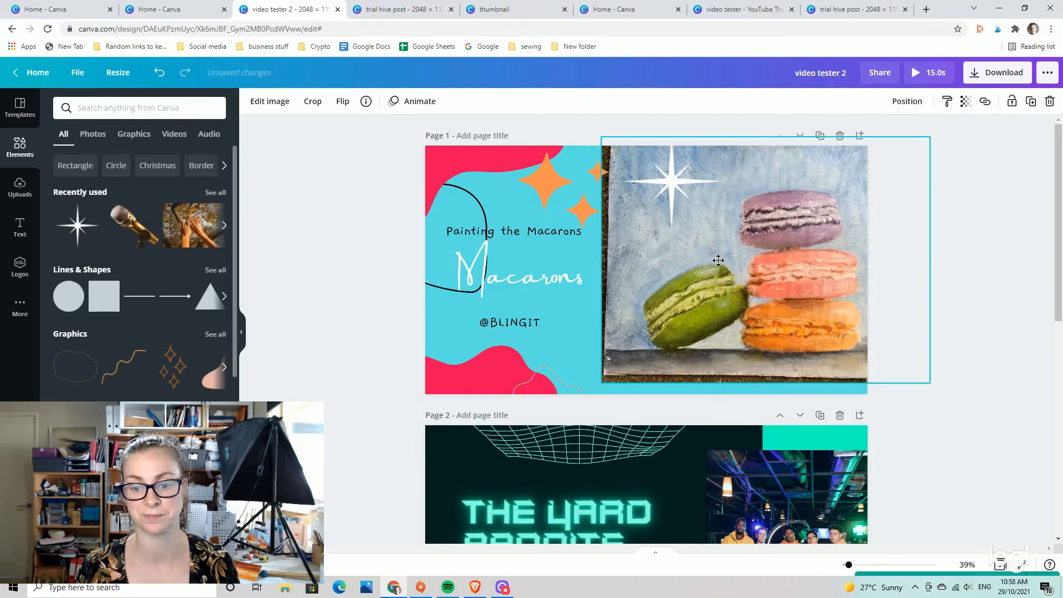
drag(718, 254, 729, 259)
drag(612, 158, 596, 146)
drag(711, 273, 701, 265)
drag(539, 167, 496, 160)
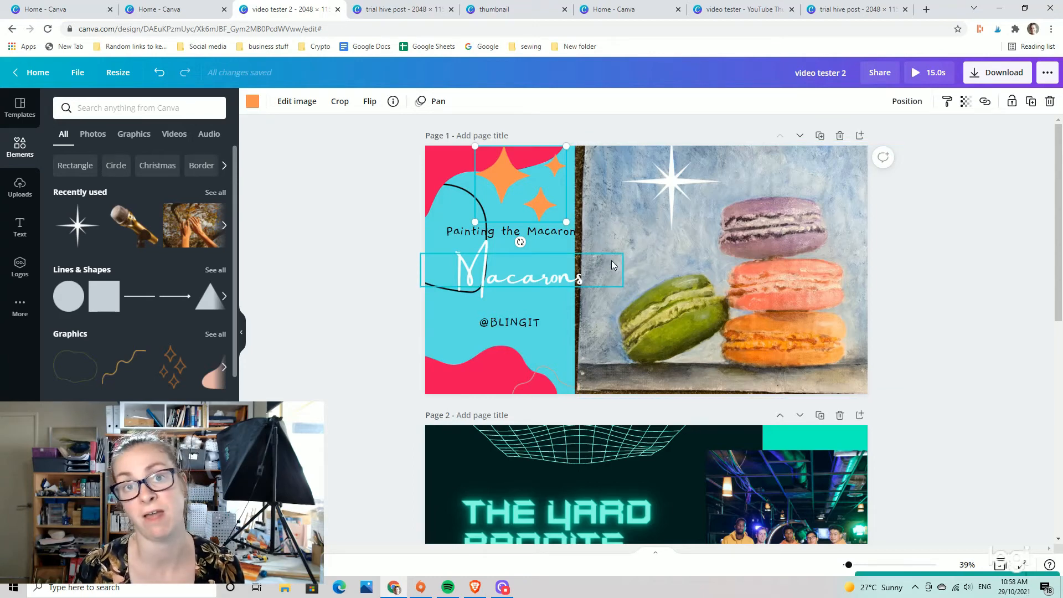
Duplicate the Macarons page and replace the painting on the copy with the recently used photo of raised hands
click(819, 136)
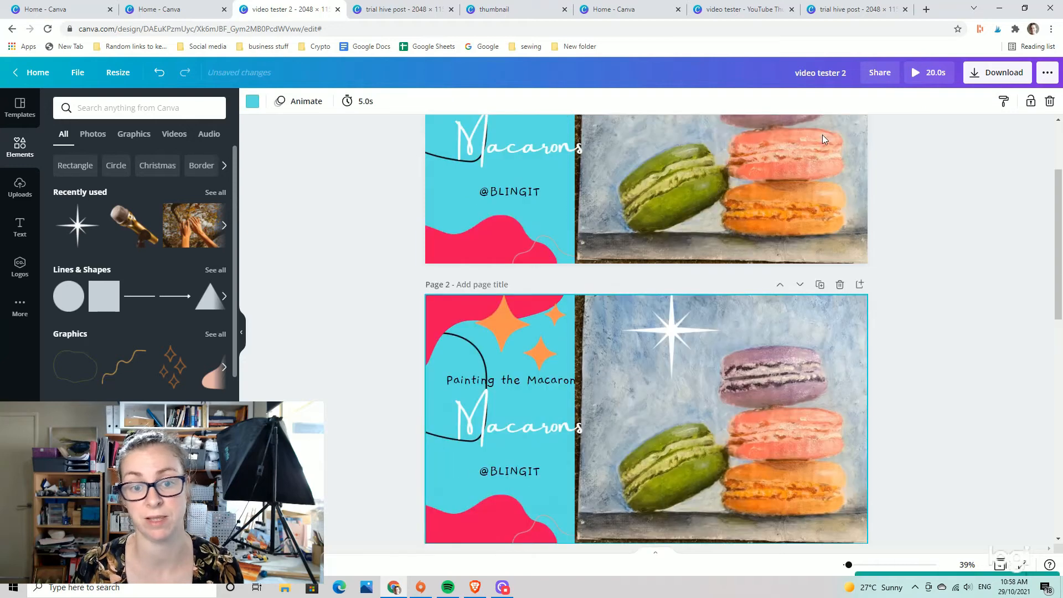
mouse_move(194, 226)
mouse_down()
mouse_move(667, 244)
mouse_move(649, 221)
mouse_move(155, 213)
mouse_move(145, 224)
mouse_up()
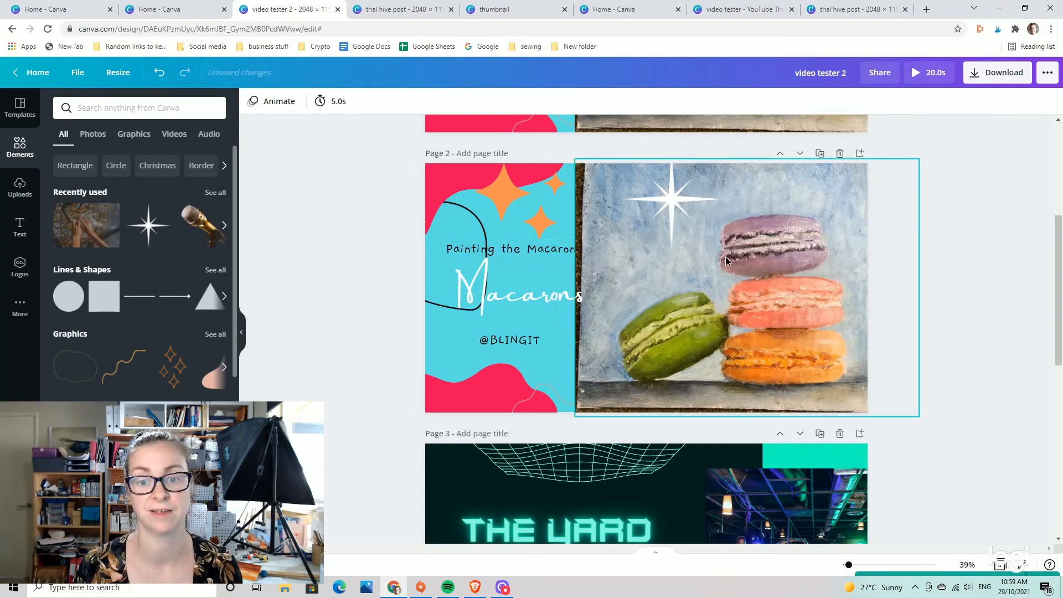
key(ctrl+z)
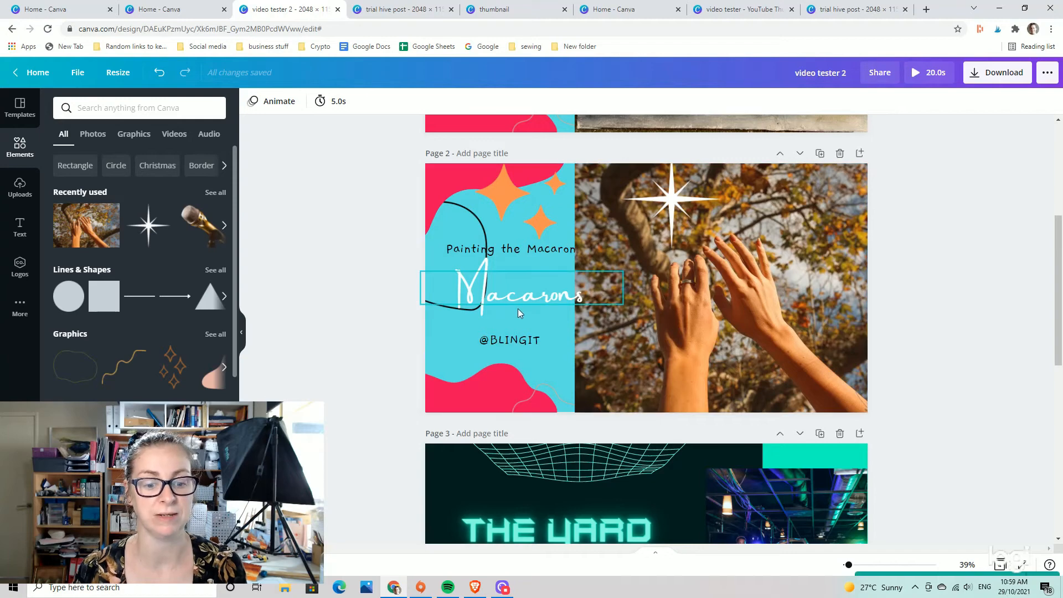
scroll(553, 315, down, 5)
scroll(608, 337, down, 2)
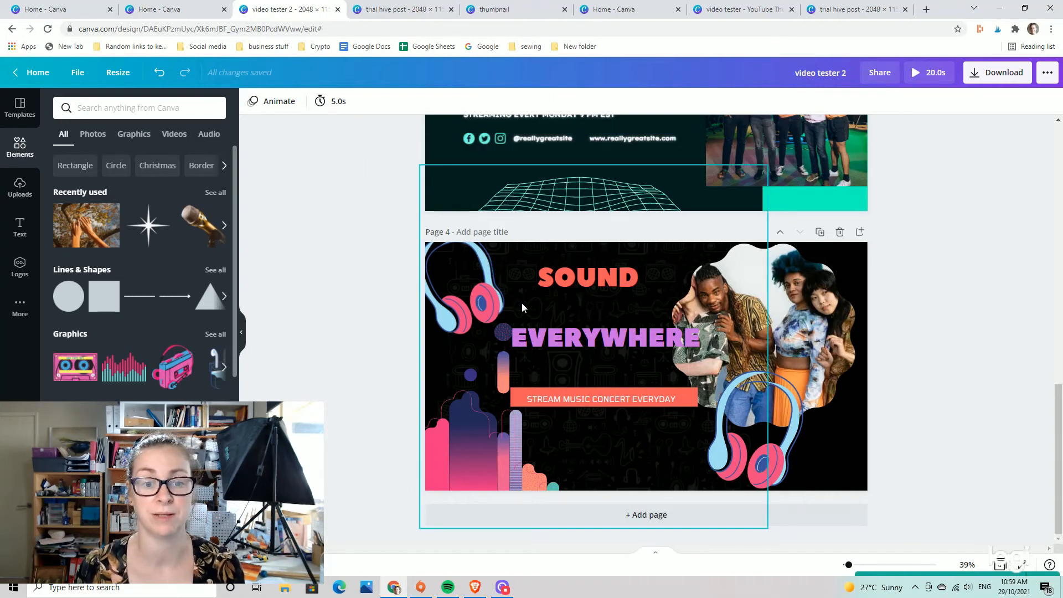
click(24, 193)
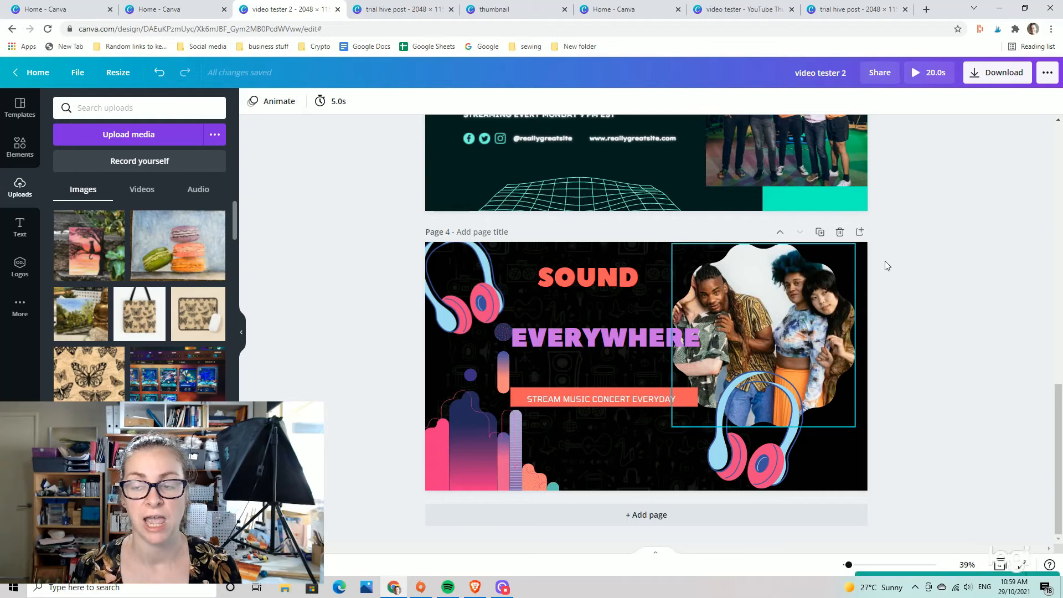
scroll(885, 260, up, 5)
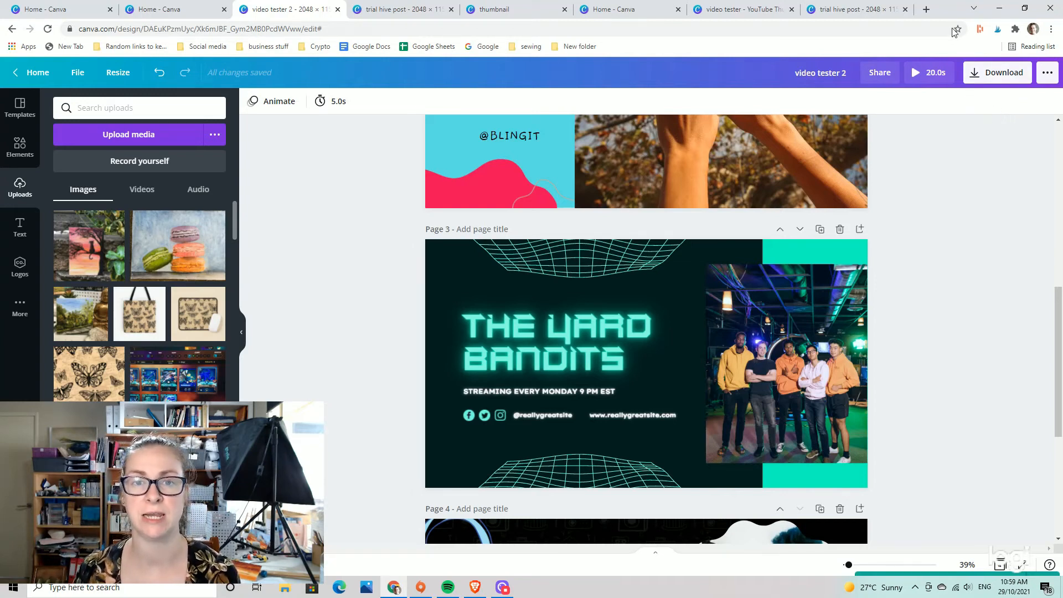
Set up the download as a PNG at size 1 with only Page 1 selected
click(980, 77)
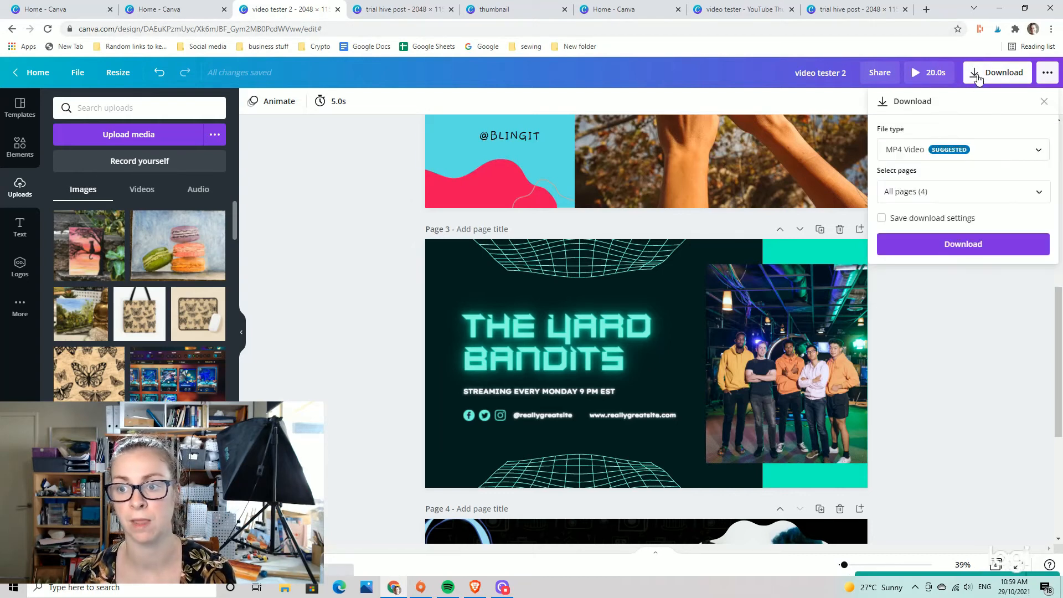
click(892, 160)
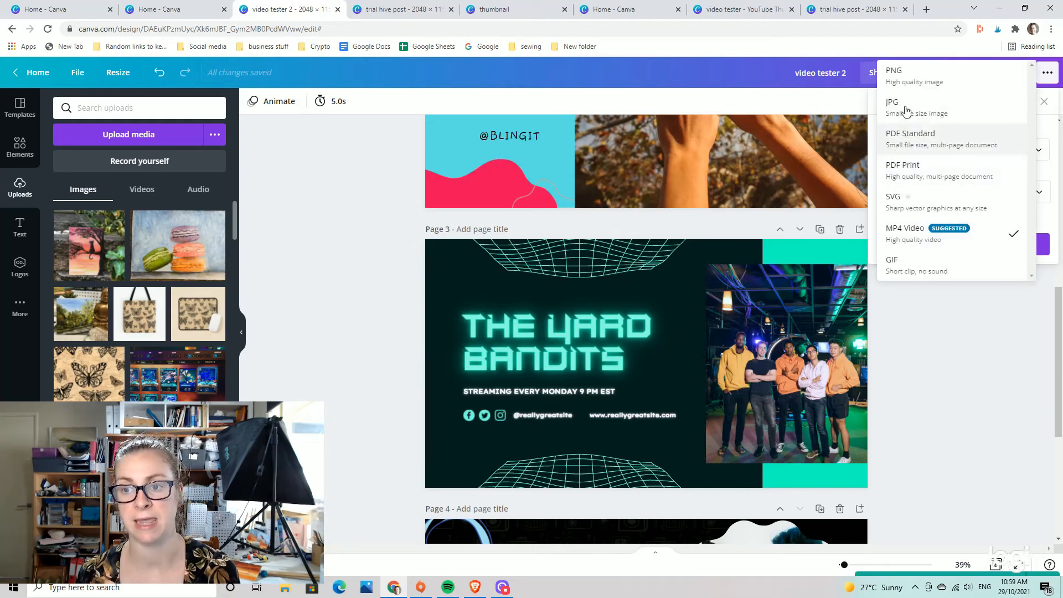
click(912, 86)
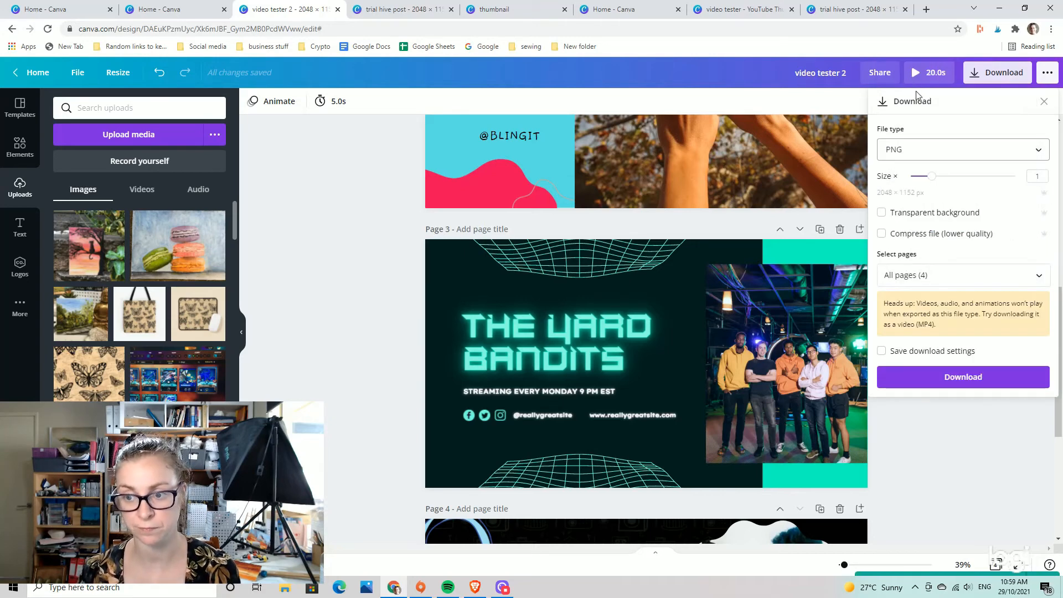
mouse_move(932, 176)
mouse_down()
mouse_move(1025, 182)
mouse_move(931, 177)
mouse_up()
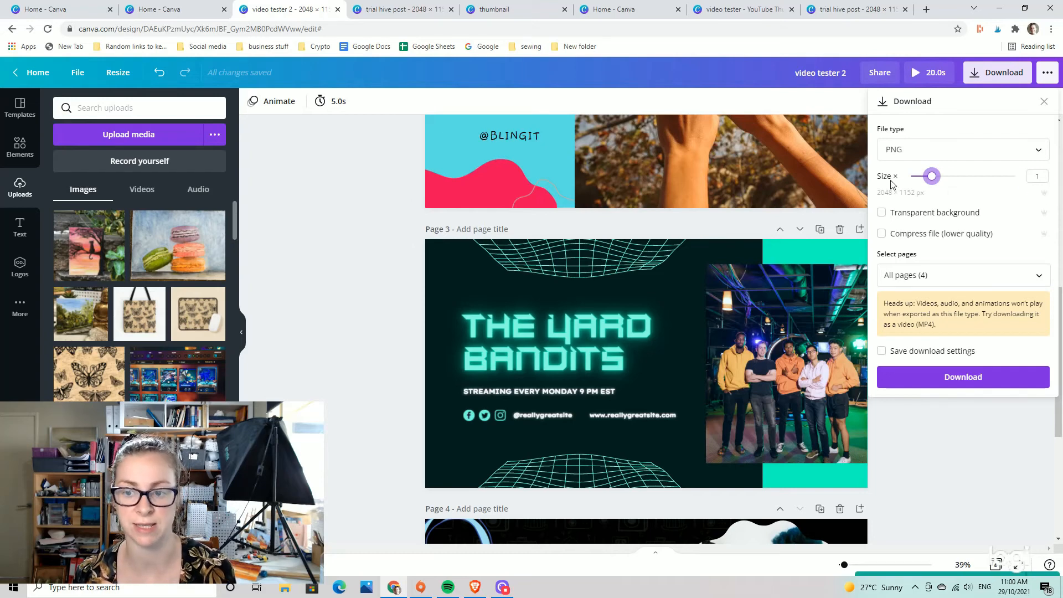
click(1038, 279)
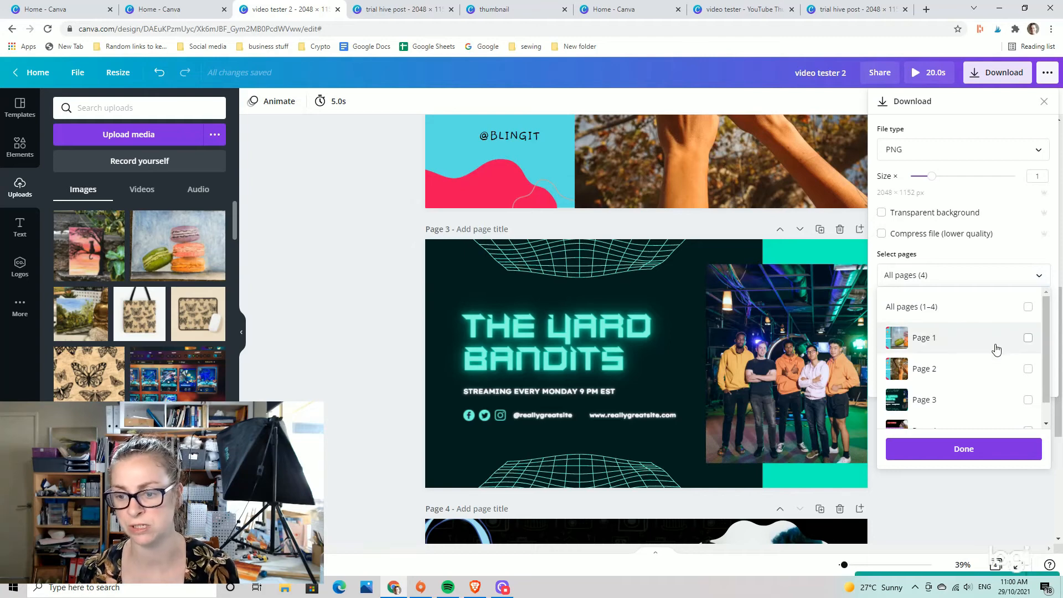
scroll(996, 348, down, 1)
click(1029, 317)
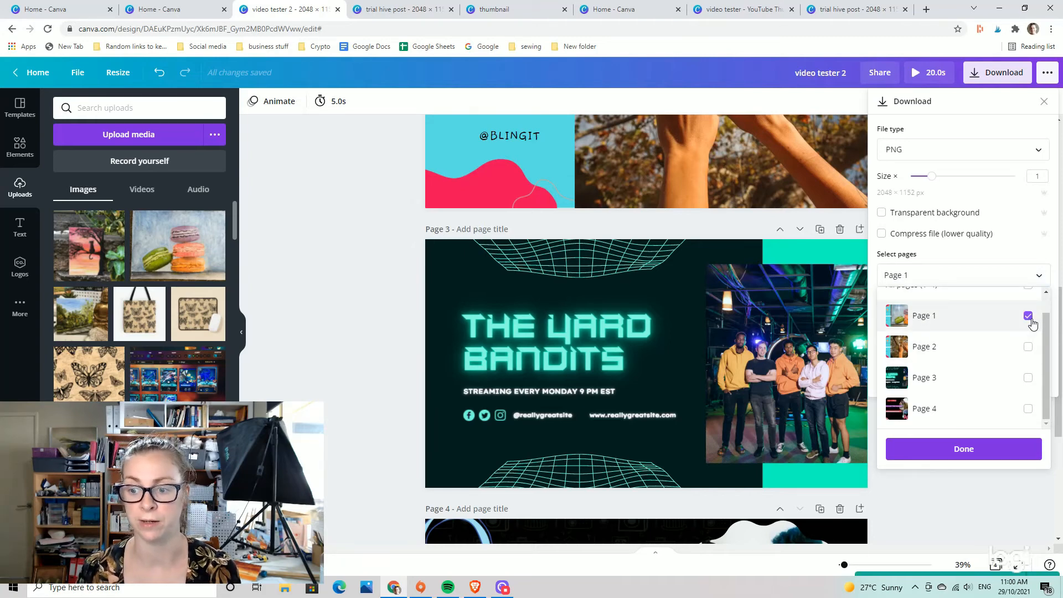
click(968, 448)
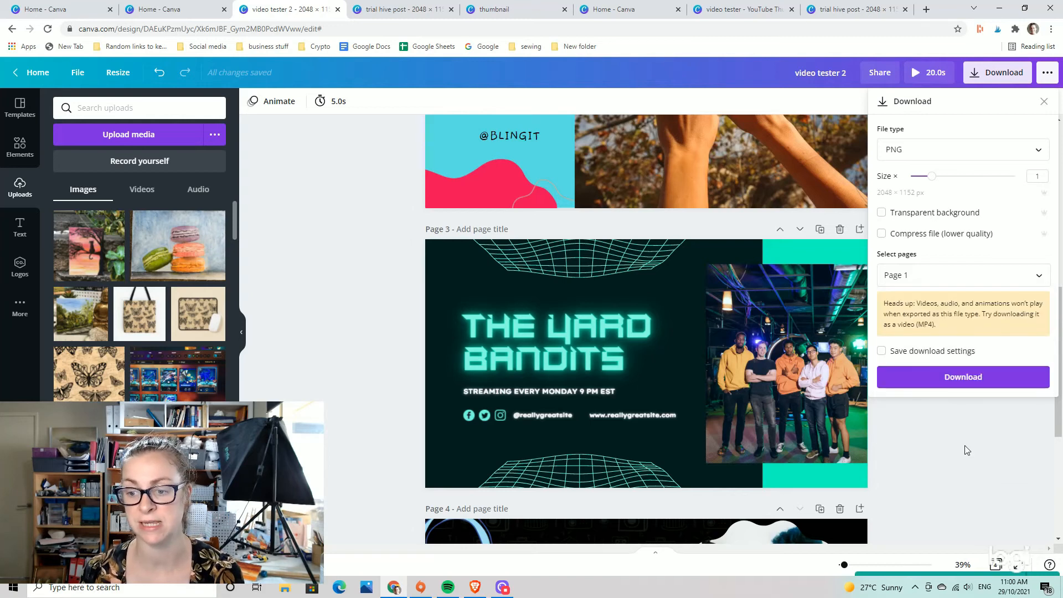
Download the selected page, dismiss the save confirmation, and check the exported image before closing its viewer
click(950, 382)
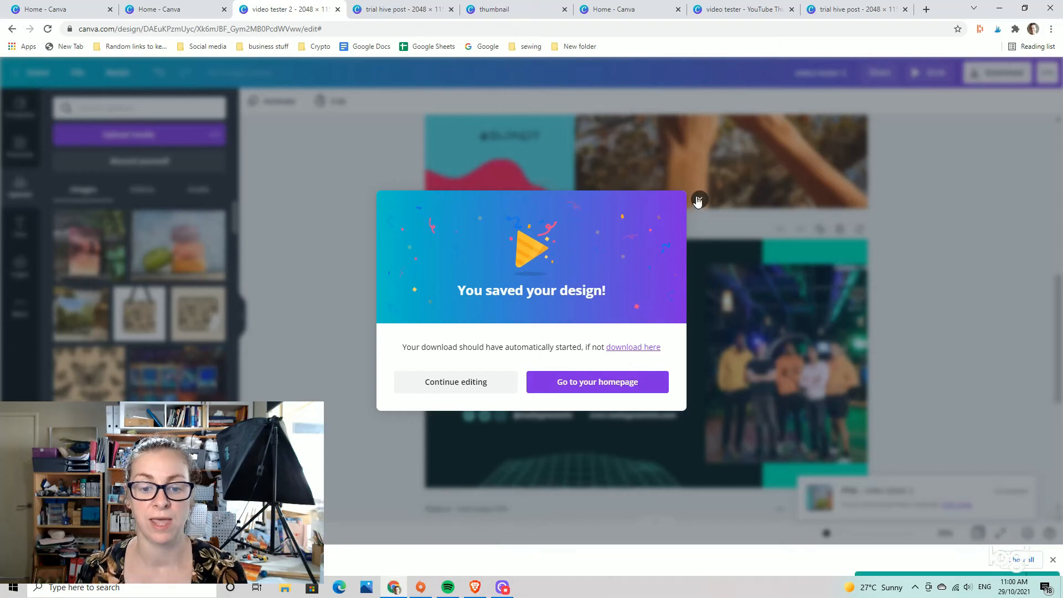
click(698, 200)
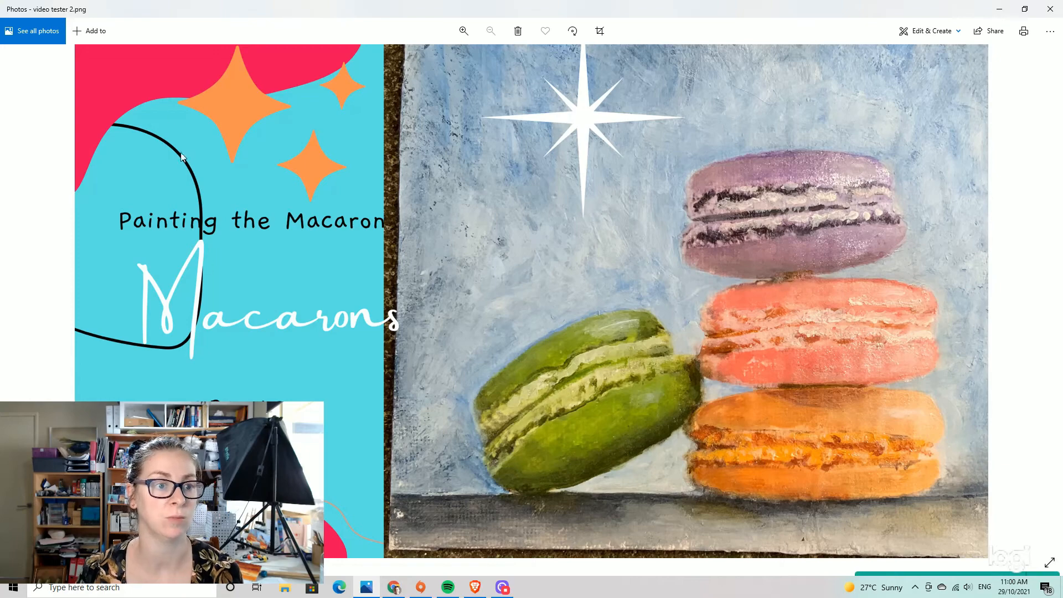
click(1050, 9)
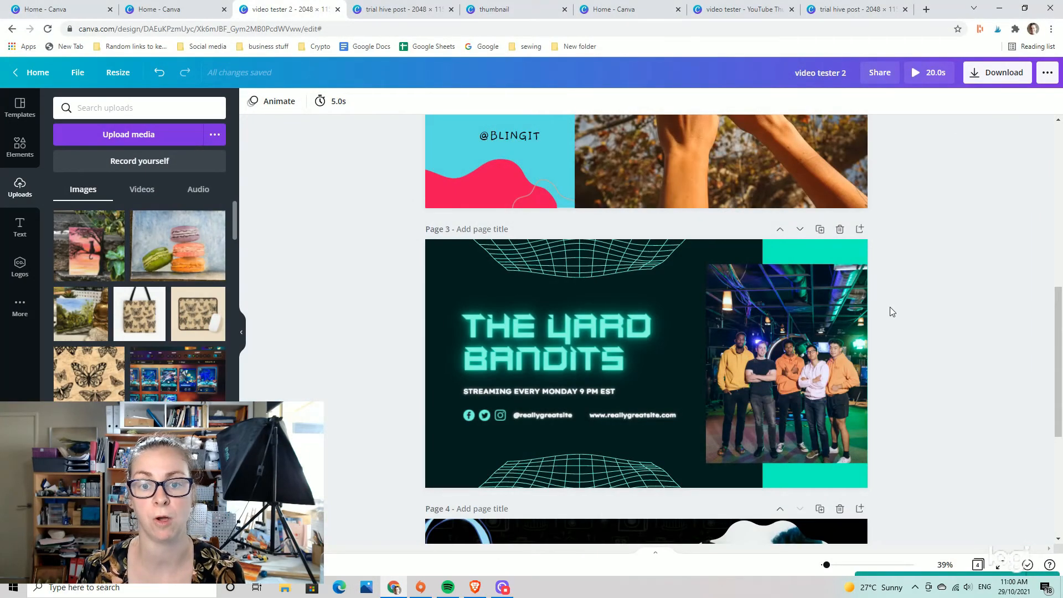
Switch to the Hive Blog page in the Brave browser and start a new post
scroll(891, 312, up, 3)
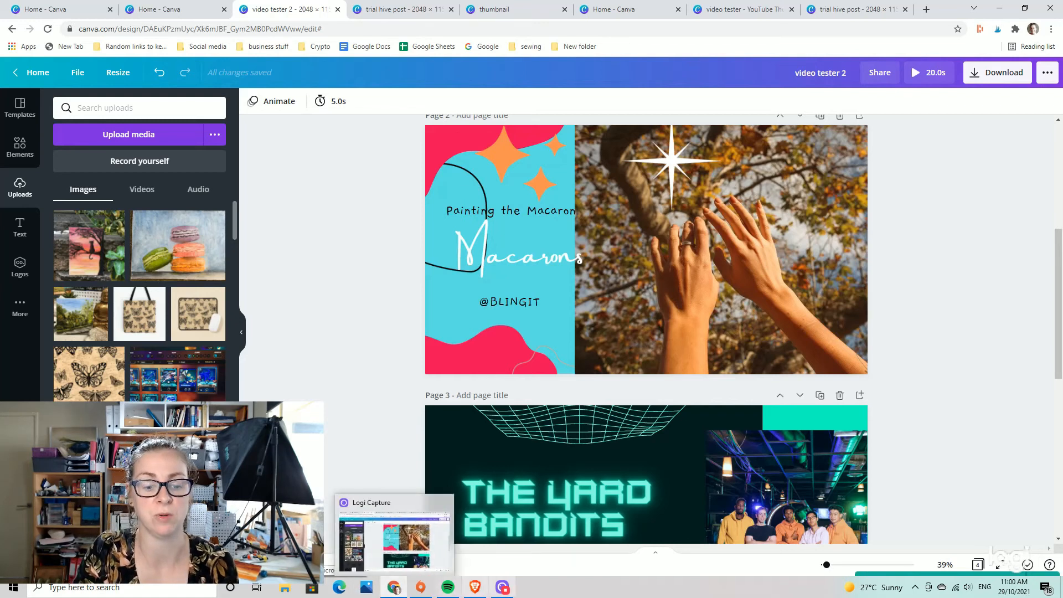
click(472, 589)
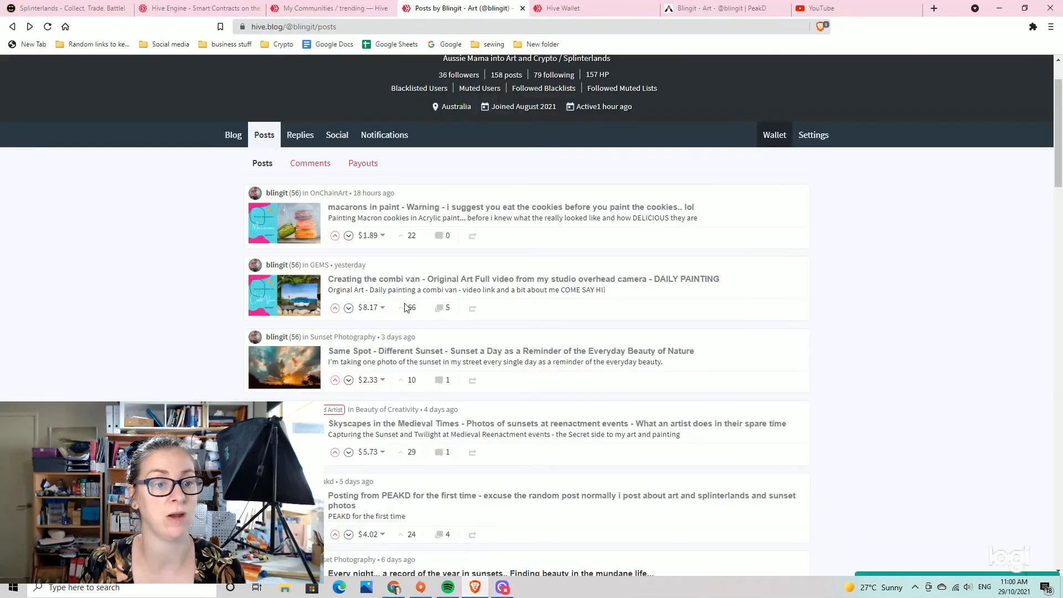
scroll(620, 168, up, 1)
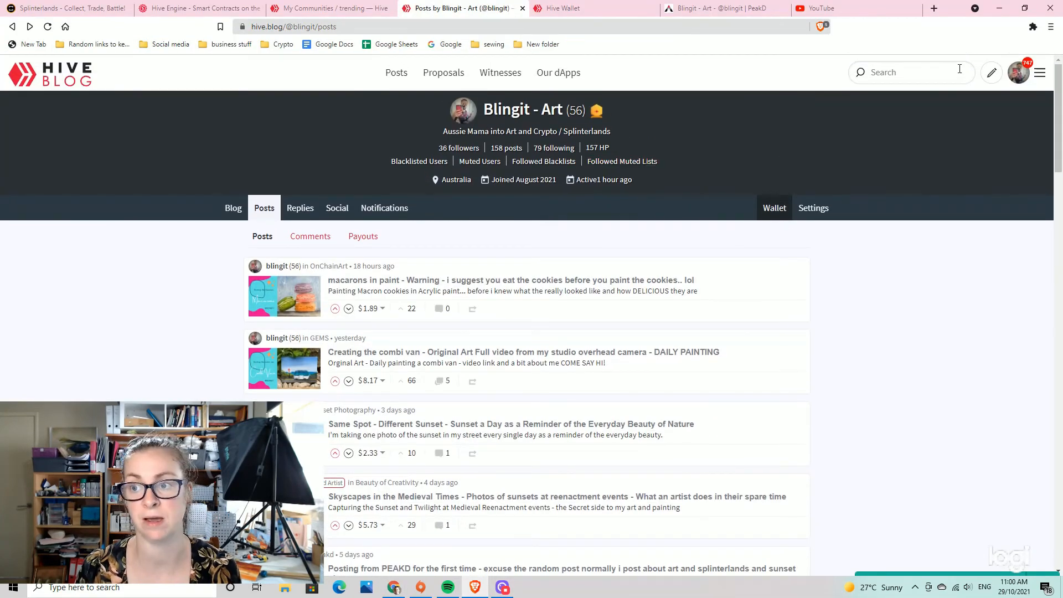
click(991, 73)
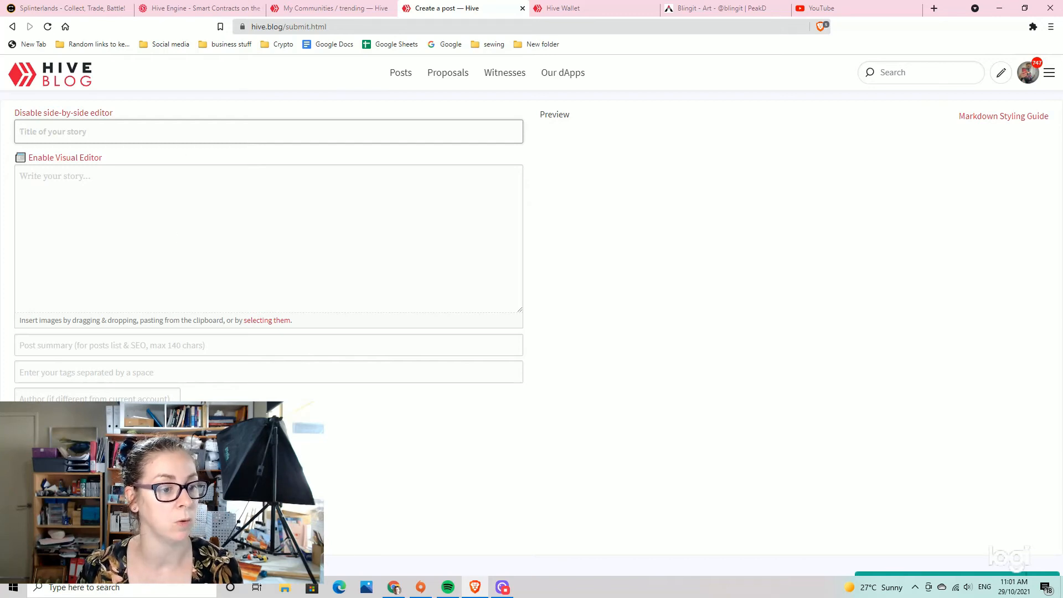
Insert the image "trial hive post" from the ADVERTISING pins and spreads folder into the body of the new post
click(214, 234)
click(268, 321)
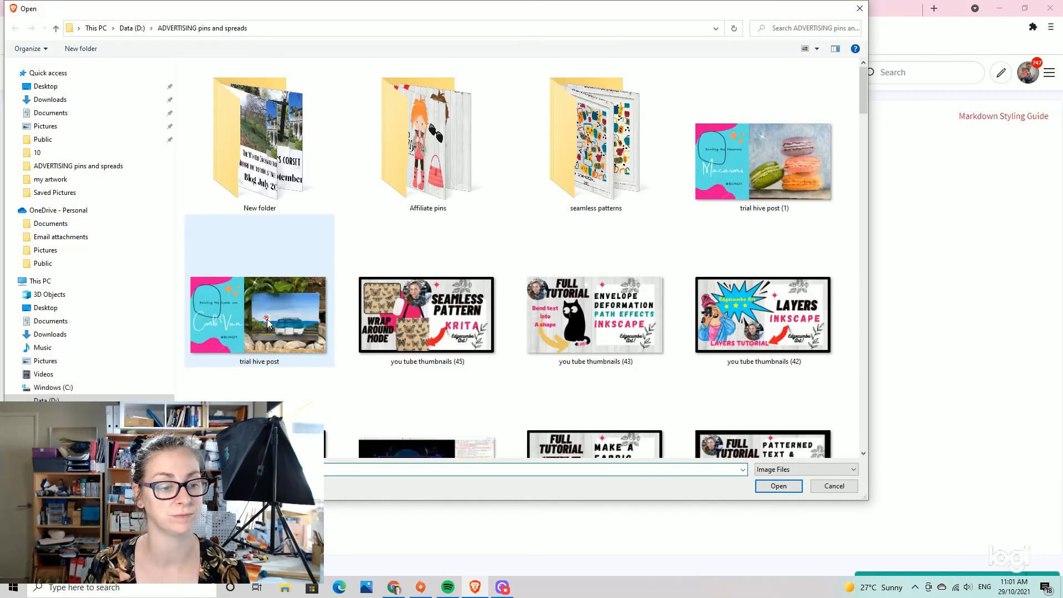
click(281, 335)
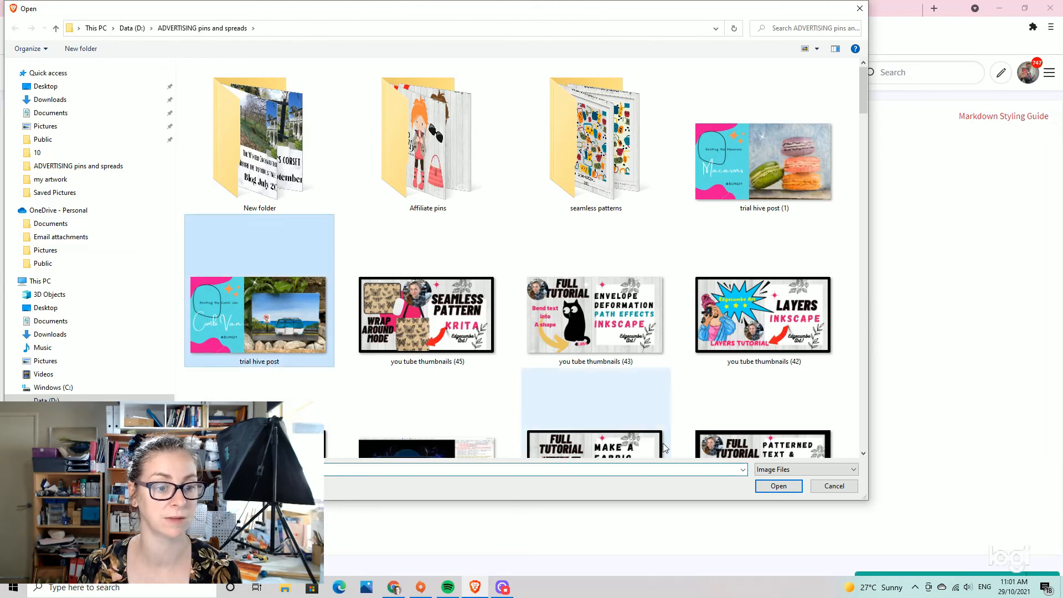
click(778, 486)
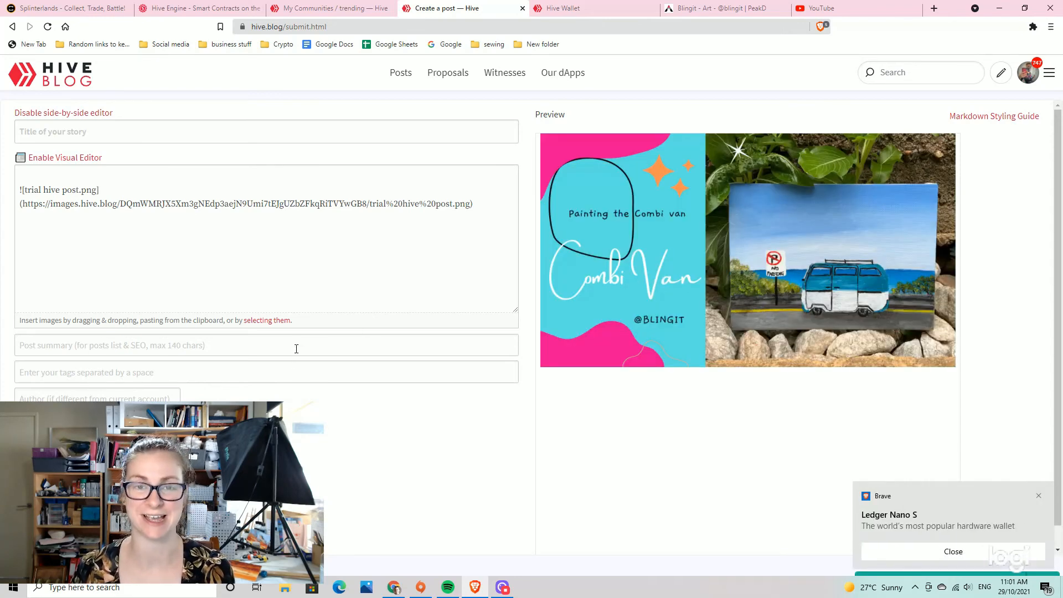
scroll(296, 349, down, 1)
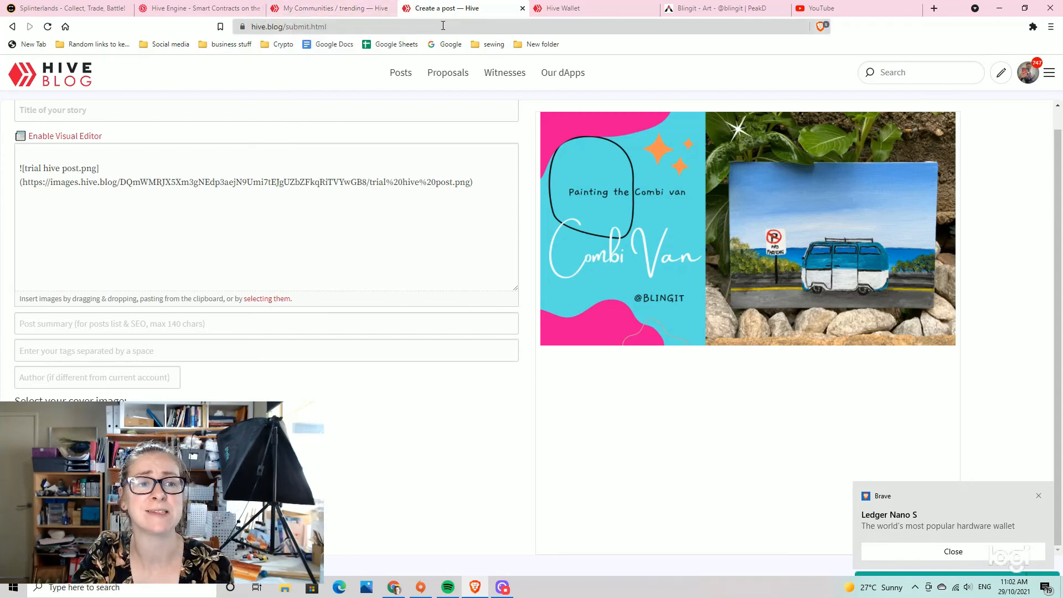
Switch back to the Canva design, add a blank page after page 4, and browse the Elements library for it
click(396, 588)
scroll(524, 247, down, 5)
scroll(585, 291, down, 3)
click(20, 147)
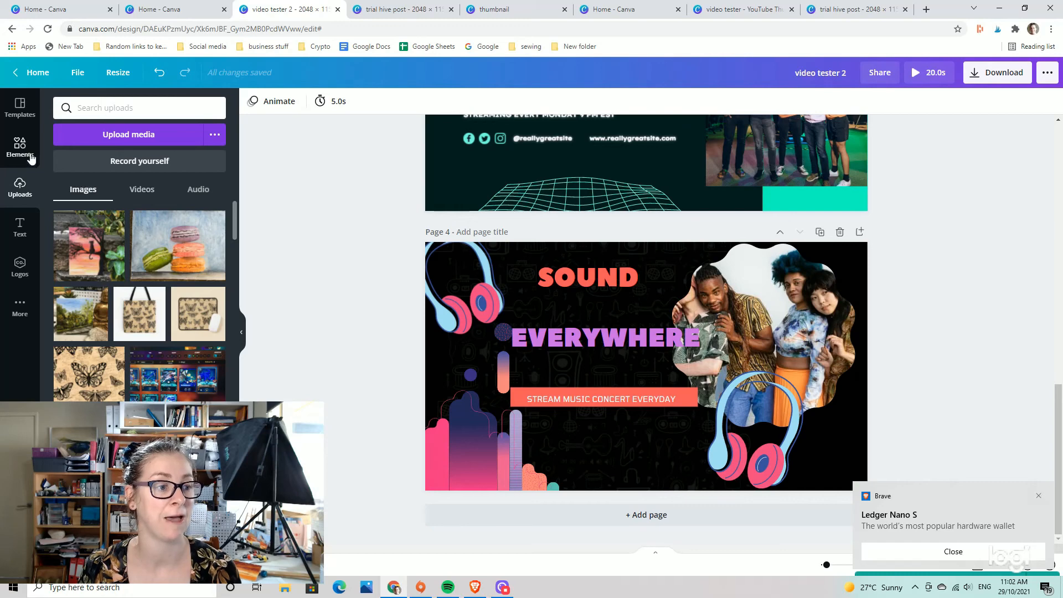
click(648, 515)
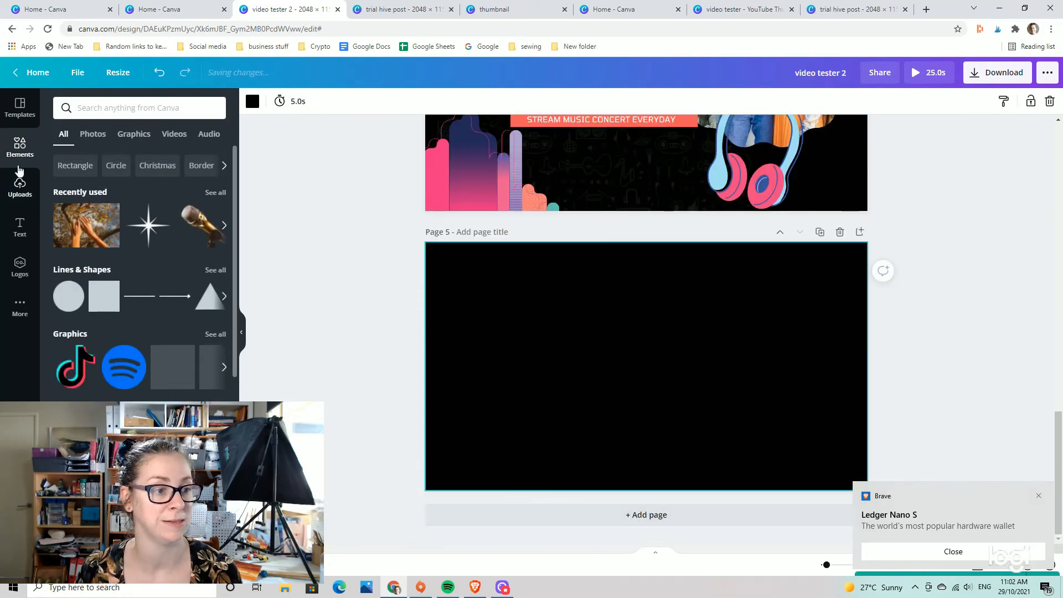
scroll(164, 337, down, 6)
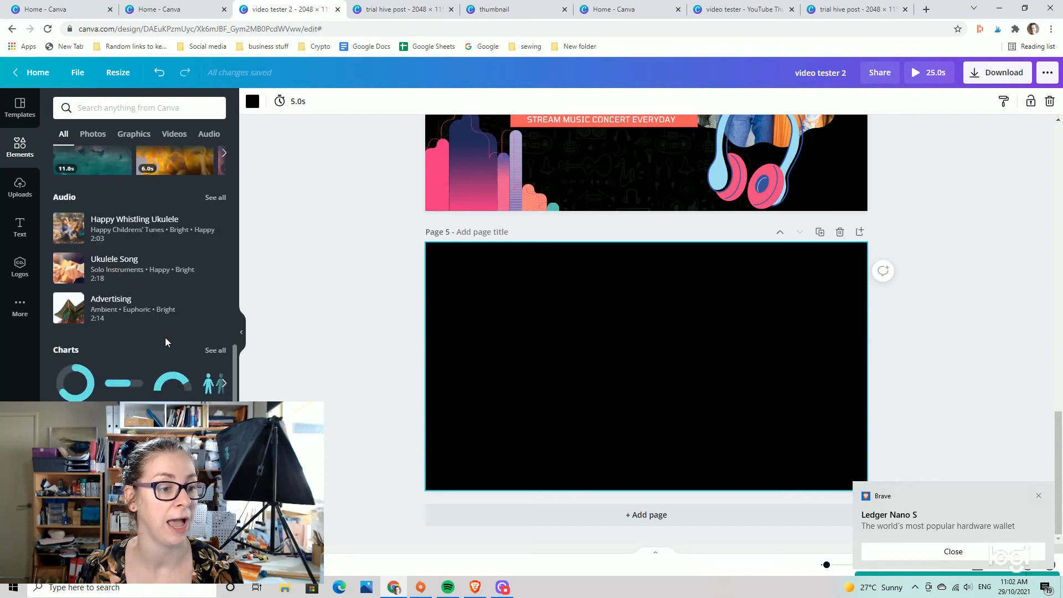